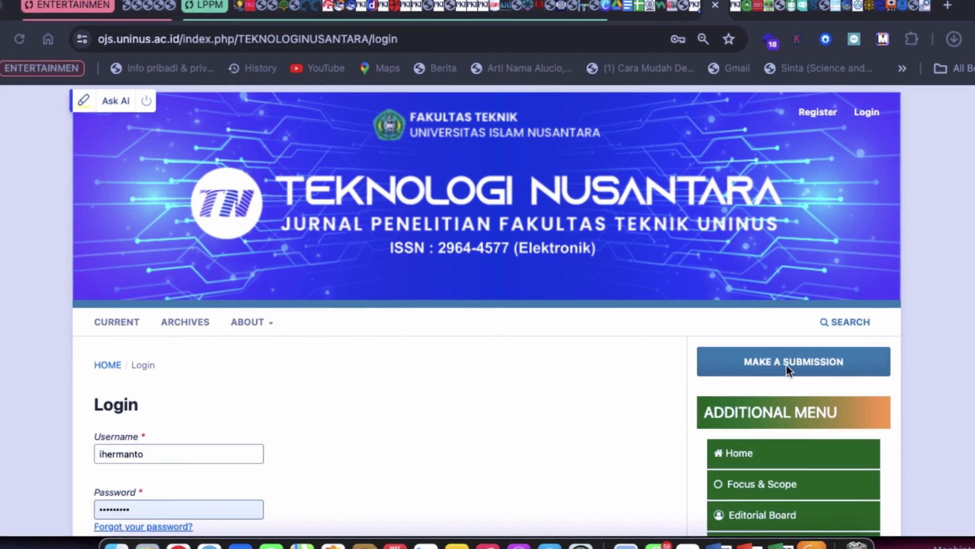
Step: Log in to the Teknologi Nusantara journal site with the prefilled credentials and the keep-me-logged-in option enabled
{"action": "scroll", "coordinate": [915, 349], "scroll_direction": "down", "scroll_amount": 2}
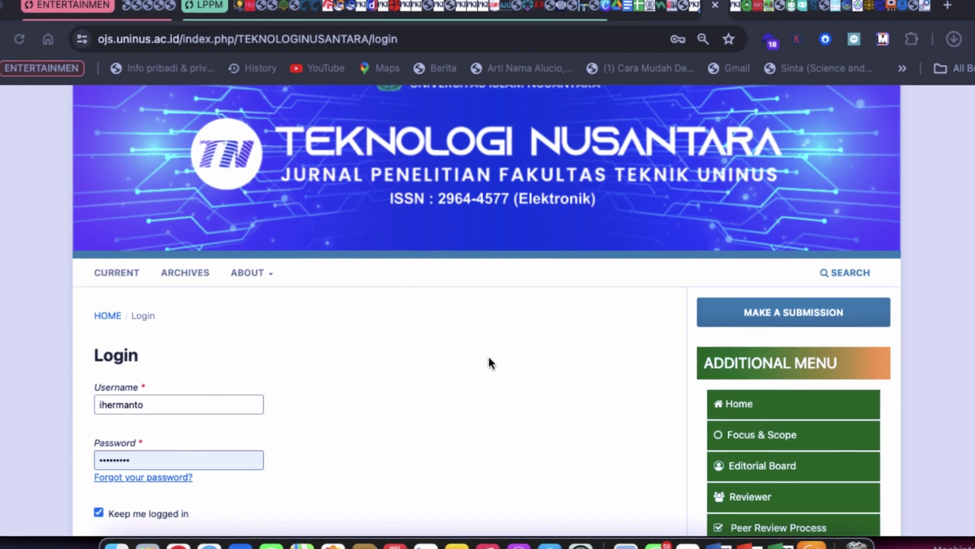
{"action": "scroll", "coordinate": [490, 363], "scroll_direction": "down", "scroll_amount": 3}
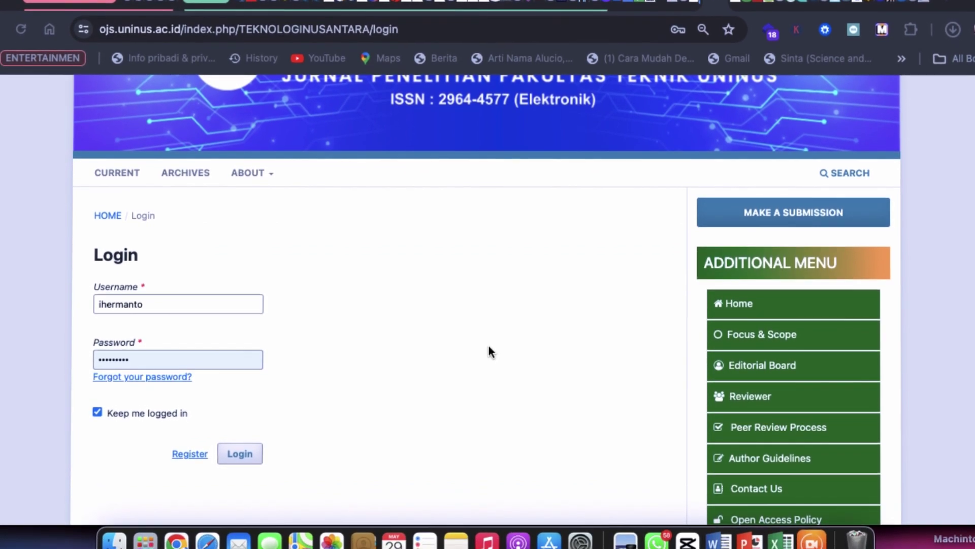
{"action": "scroll", "coordinate": [489, 362], "scroll_direction": "up", "scroll_amount": 4}
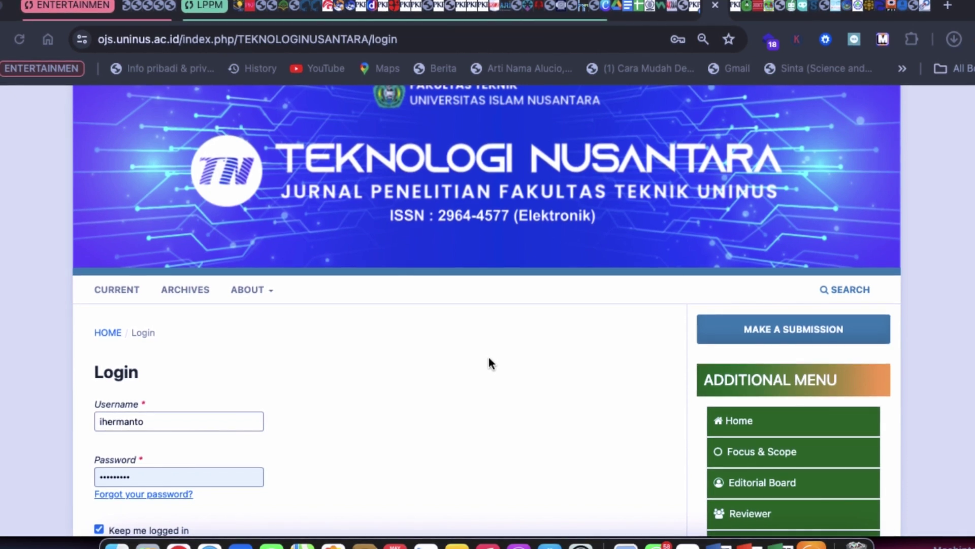
{"action": "scroll", "coordinate": [489, 363], "scroll_direction": "down", "scroll_amount": 2}
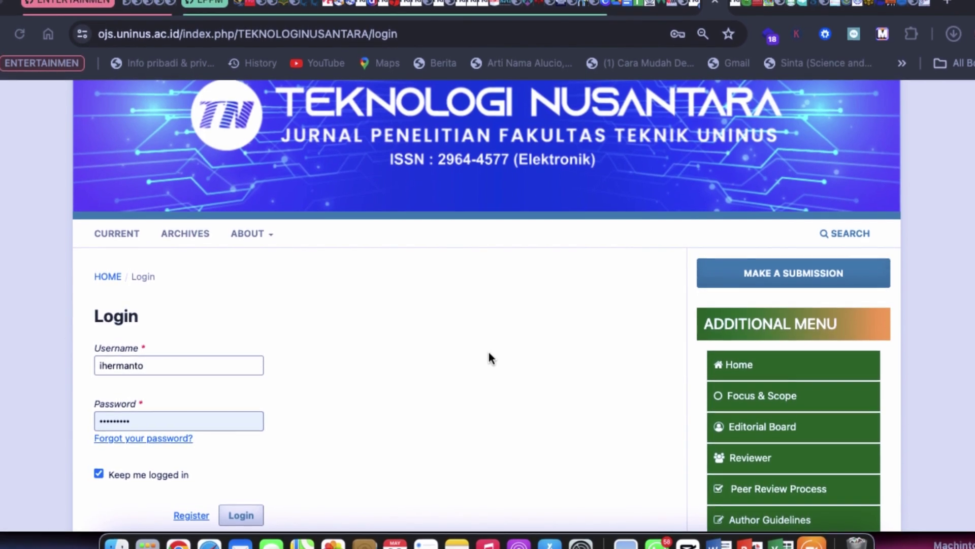
{"action": "scroll", "coordinate": [490, 354], "scroll_direction": "down", "scroll_amount": 2}
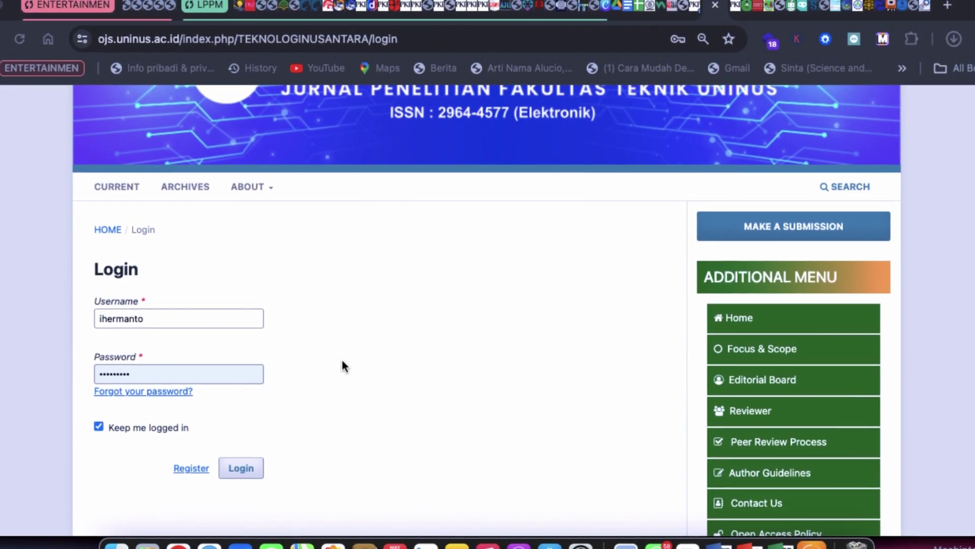
{"action": "scroll", "coordinate": [341, 357], "scroll_direction": "up", "scroll_amount": 2}
{"action": "scroll", "coordinate": [342, 378], "scroll_direction": "down", "scroll_amount": 1}
{"action": "scroll", "coordinate": [342, 378], "scroll_direction": "up", "scroll_amount": 3}
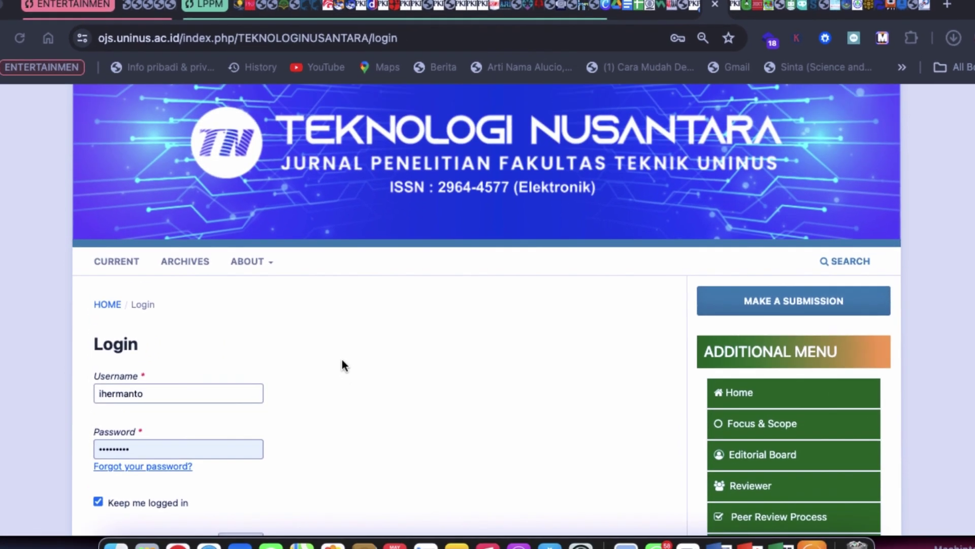
{"action": "scroll", "coordinate": [342, 362], "scroll_direction": "down", "scroll_amount": 3}
{"action": "scroll", "coordinate": [342, 358], "scroll_direction": "up", "scroll_amount": 3}
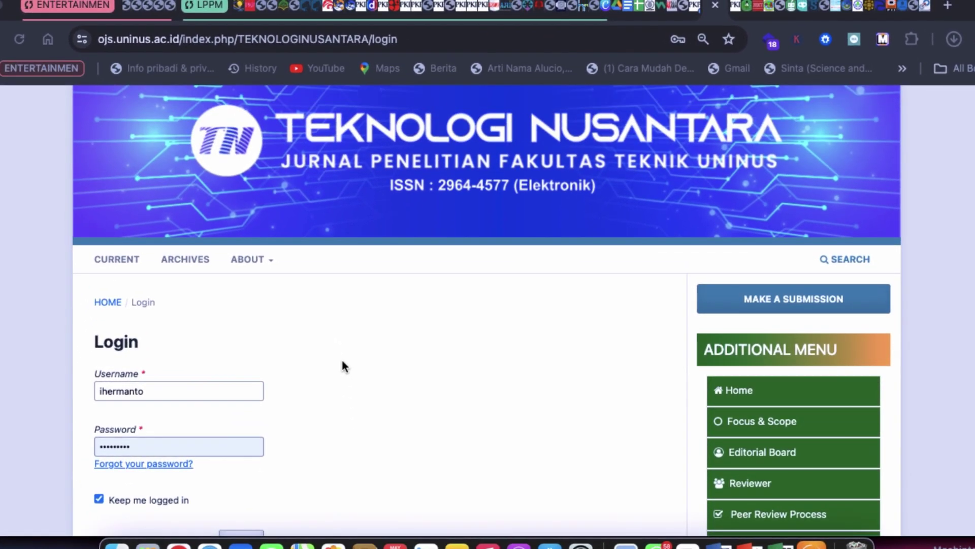
{"action": "scroll", "coordinate": [341, 357], "scroll_direction": "down", "scroll_amount": 3}
{"action": "scroll", "coordinate": [341, 357], "scroll_direction": "up", "scroll_amount": 1}
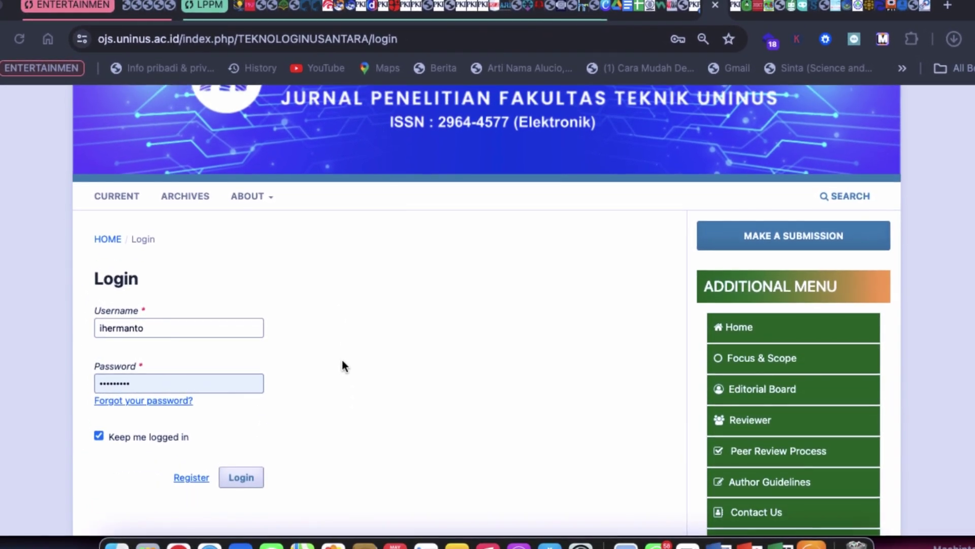
{"action": "left_click", "coordinate": [246, 477]}
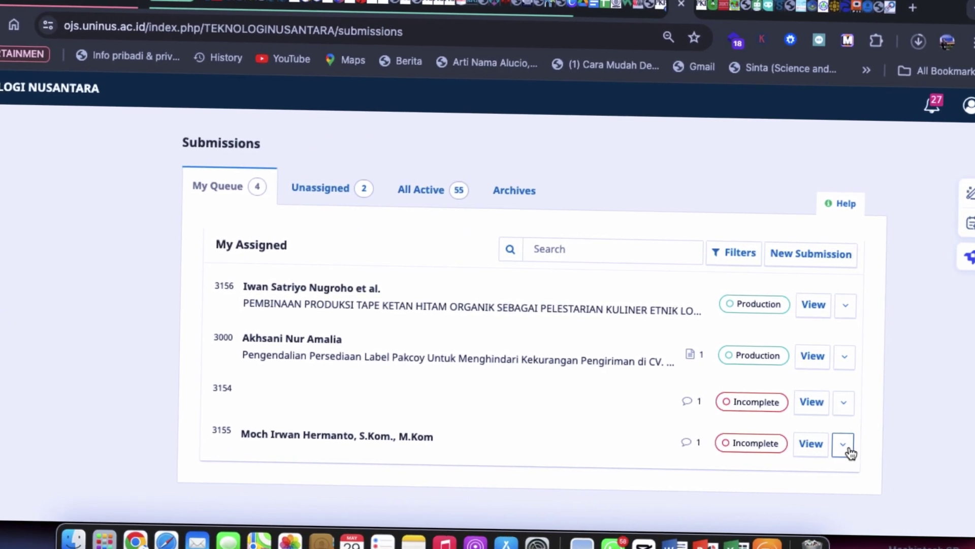
Step: Check the last recorded activity of the last incomplete submission in My Queue, and collapse its details
{"action": "left_click", "coordinate": [844, 445]}
{"action": "scroll", "coordinate": [858, 447], "scroll_direction": "down", "scroll_amount": 1}
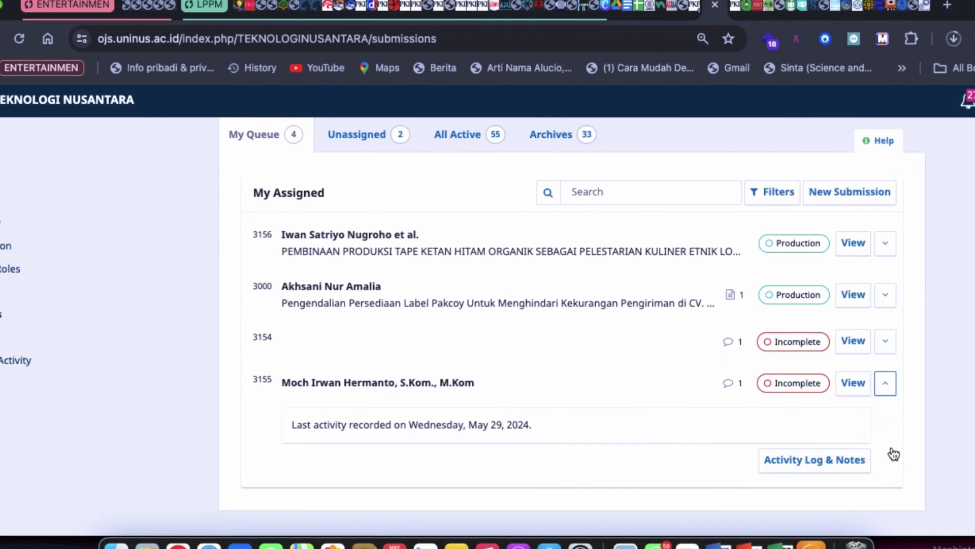
{"action": "scroll", "coordinate": [892, 453], "scroll_direction": "up", "scroll_amount": 1}
{"action": "left_click", "coordinate": [887, 414]}
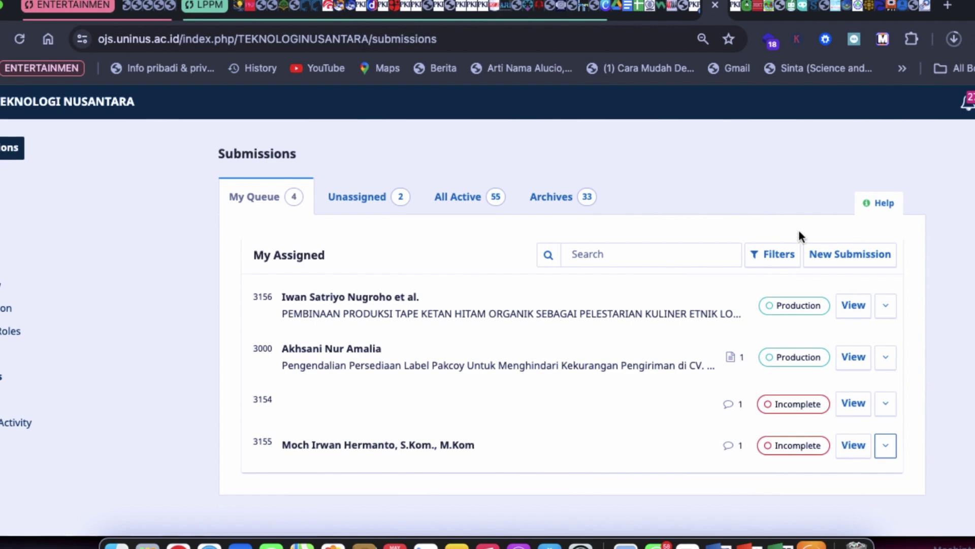
Step: Open a new article submission and examine its requirements checklist, editor comments, Submit As roles and privacy consent
{"action": "left_click", "coordinate": [838, 259]}
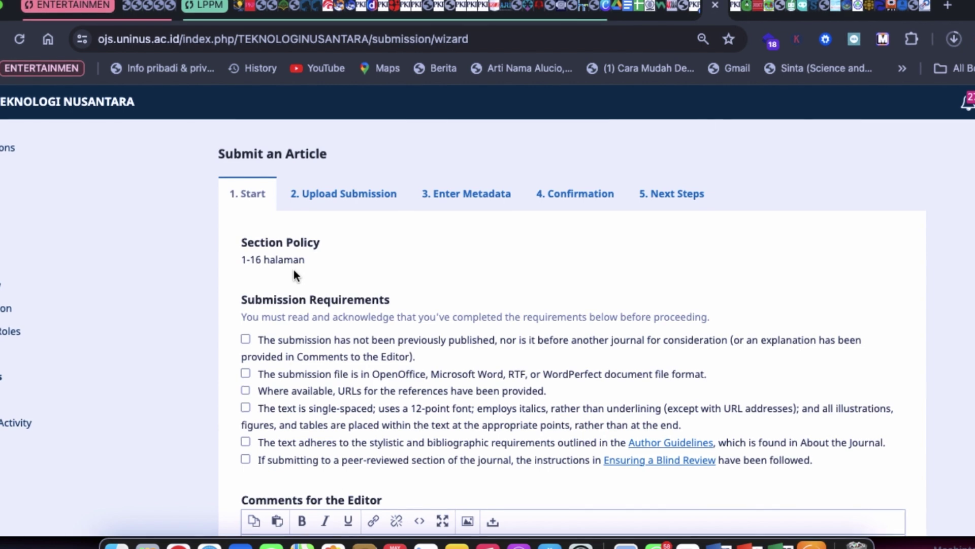
{"action": "scroll", "coordinate": [294, 275], "scroll_direction": "down", "scroll_amount": 3}
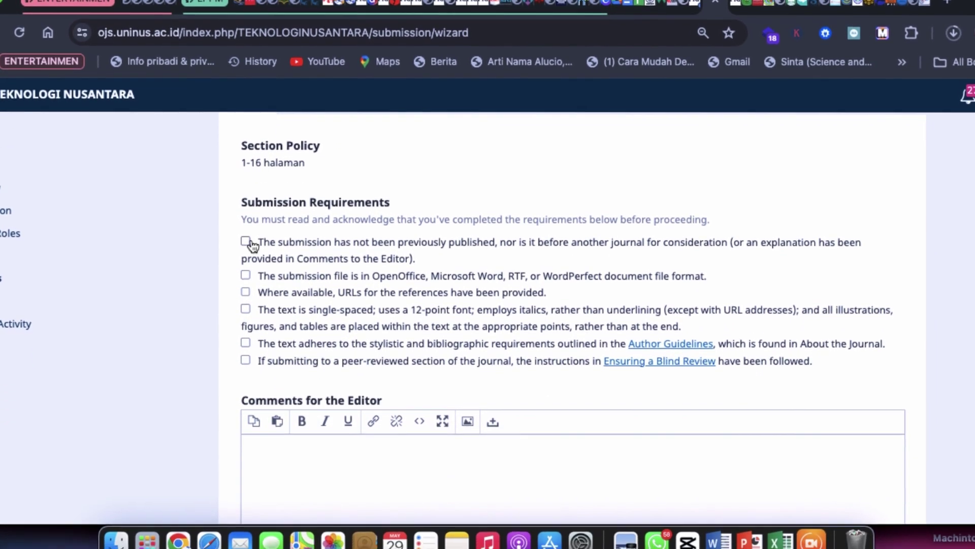
{"action": "scroll", "coordinate": [282, 432], "scroll_direction": "down", "scroll_amount": 1}
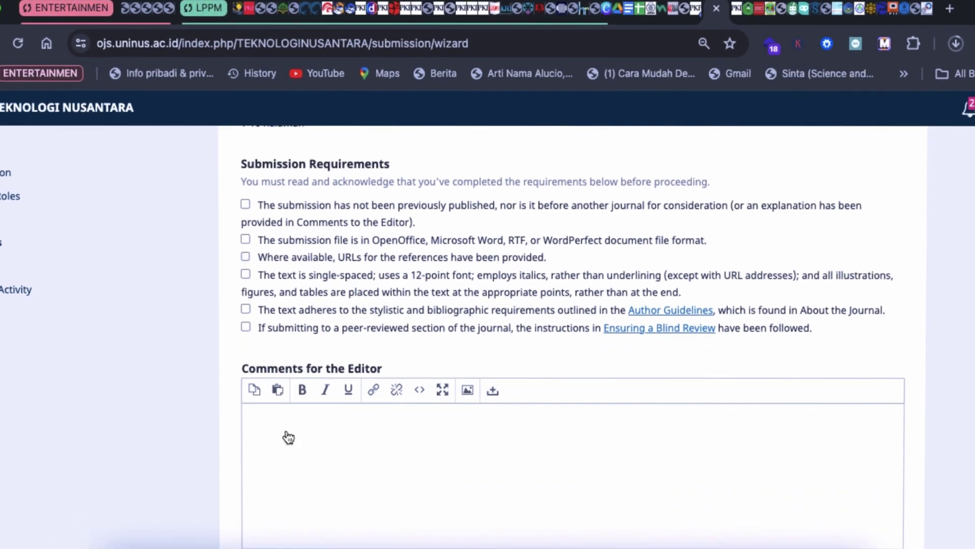
{"action": "scroll", "coordinate": [289, 437], "scroll_direction": "down", "scroll_amount": 1}
{"action": "left_click", "coordinate": [287, 420]}
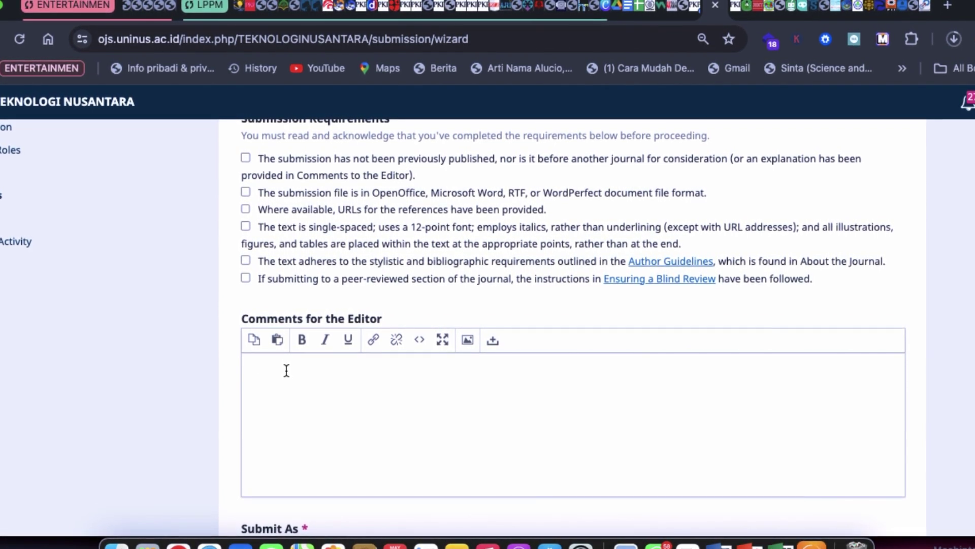
{"action": "scroll", "coordinate": [286, 371], "scroll_direction": "down", "scroll_amount": 3}
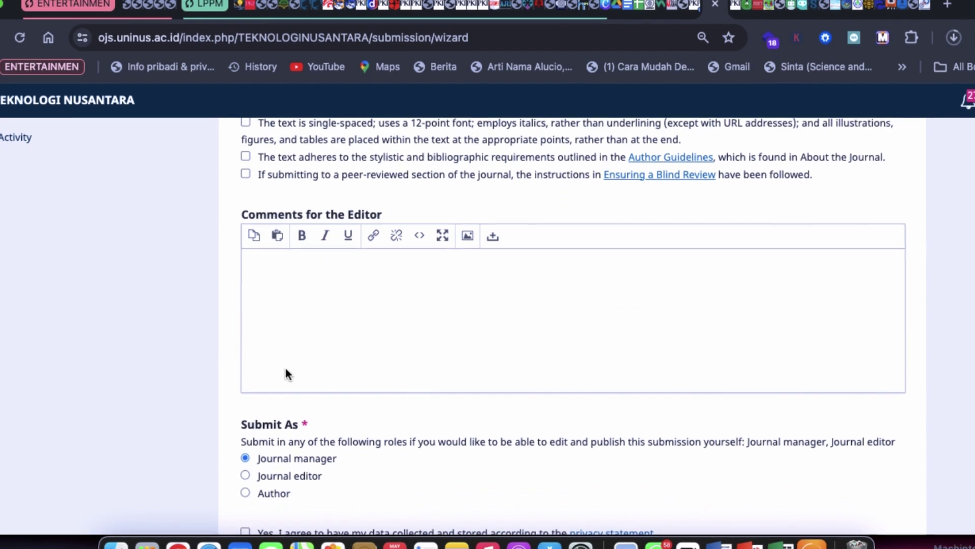
{"action": "scroll", "coordinate": [284, 363], "scroll_direction": "down", "scroll_amount": 2}
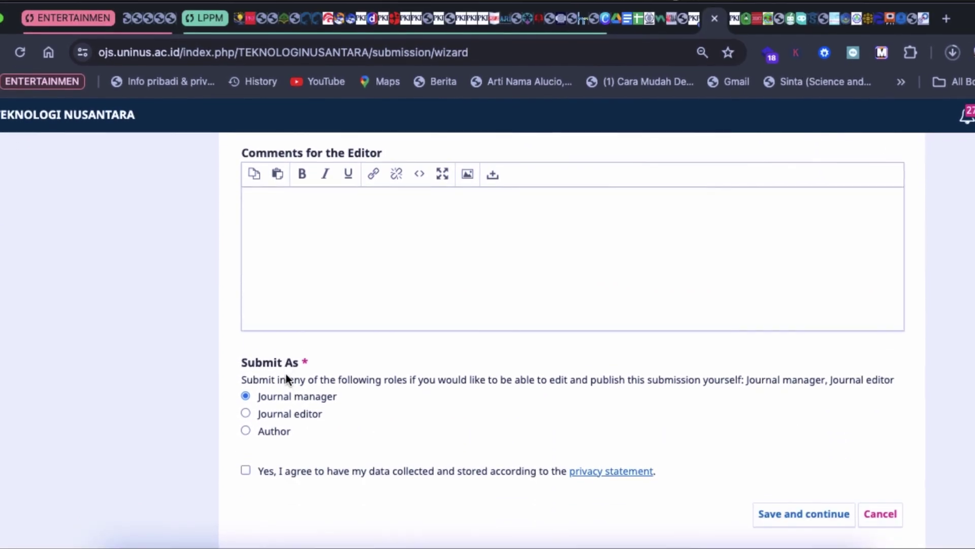
{"action": "scroll", "coordinate": [286, 359], "scroll_direction": "down", "scroll_amount": 1}
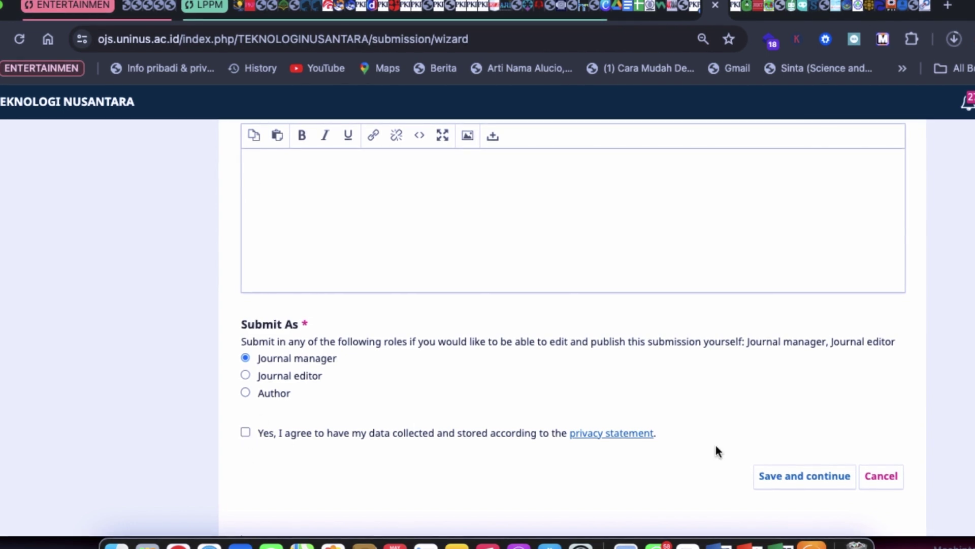
{"action": "scroll", "coordinate": [542, 296], "scroll_direction": "up", "scroll_amount": 10}
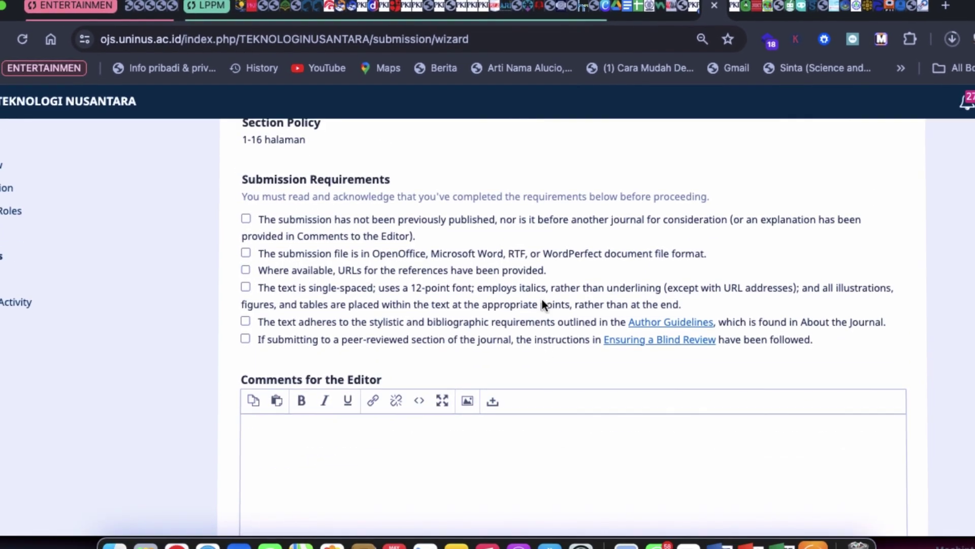
{"action": "scroll", "coordinate": [544, 303], "scroll_direction": "up", "scroll_amount": 3}
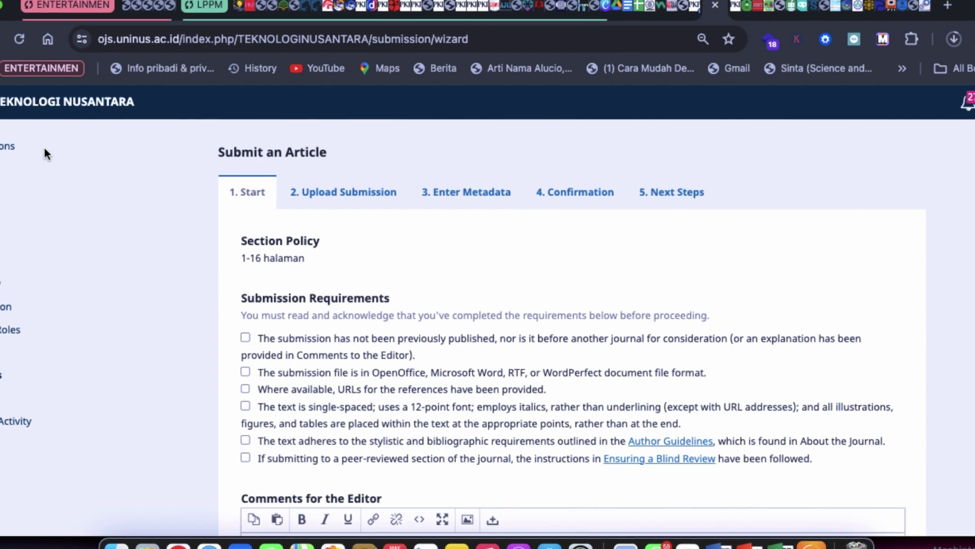
Step: Open the QuickSubmit Plugin from the journal's import/export tools
{"action": "scroll", "coordinate": [170, 320], "scroll_direction": "down", "scroll_amount": 5}
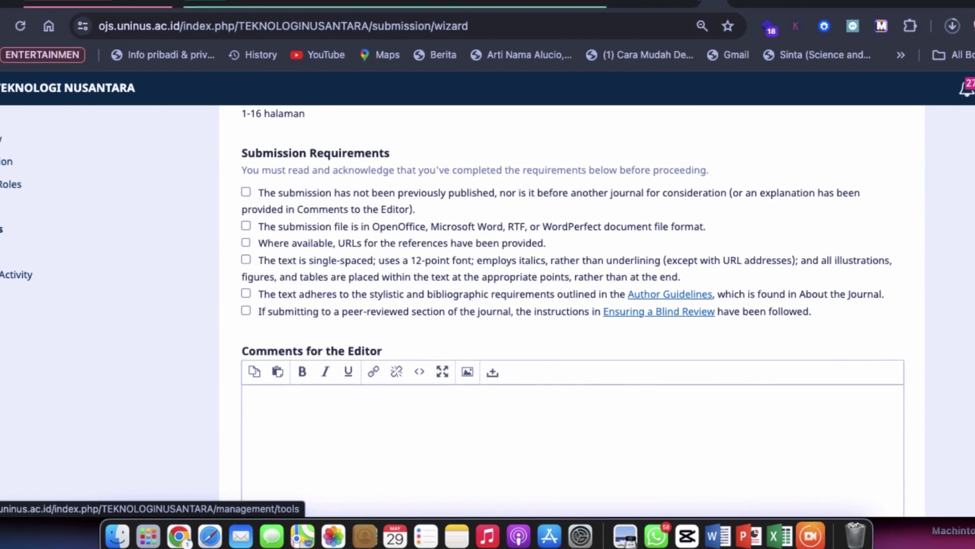
{"action": "left_click", "coordinate": [172, 317]}
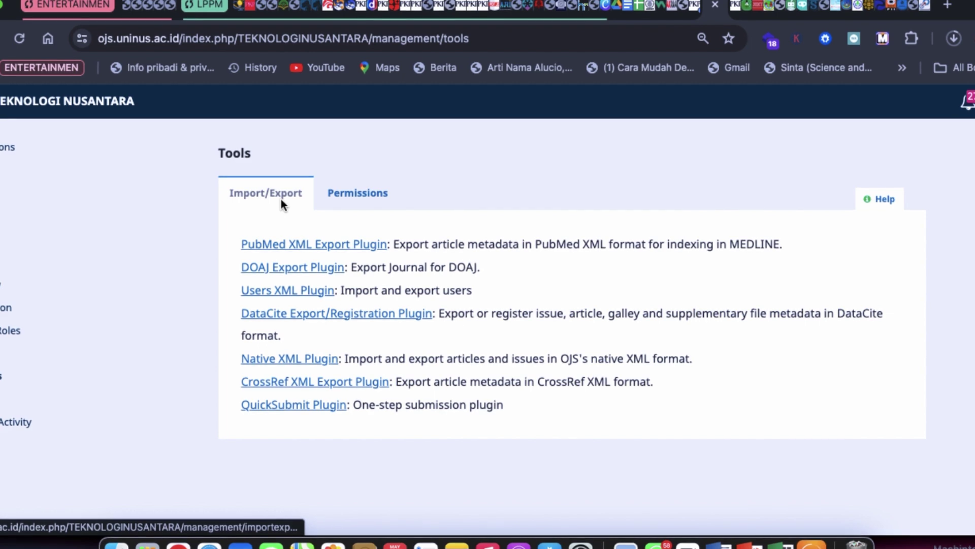
{"action": "left_click", "coordinate": [357, 193]}
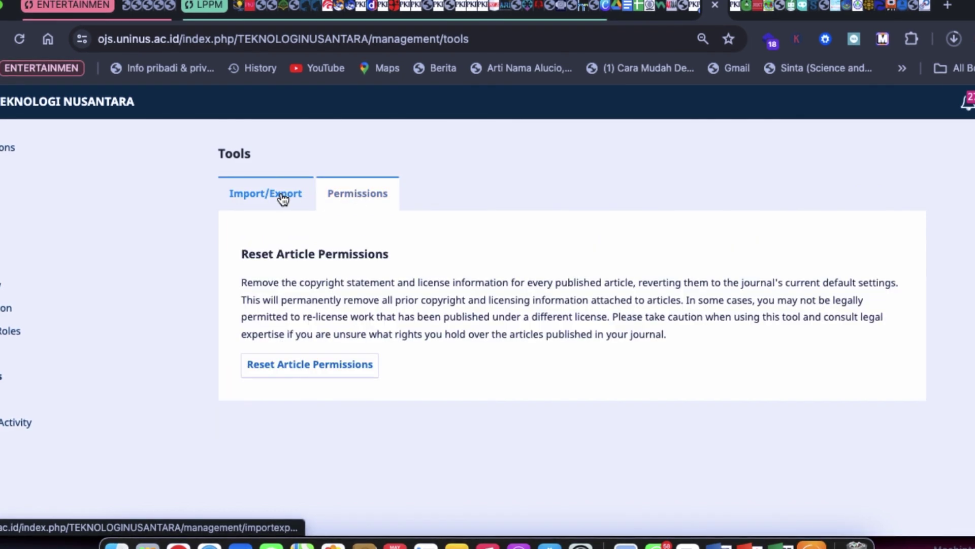
{"action": "left_click", "coordinate": [282, 196]}
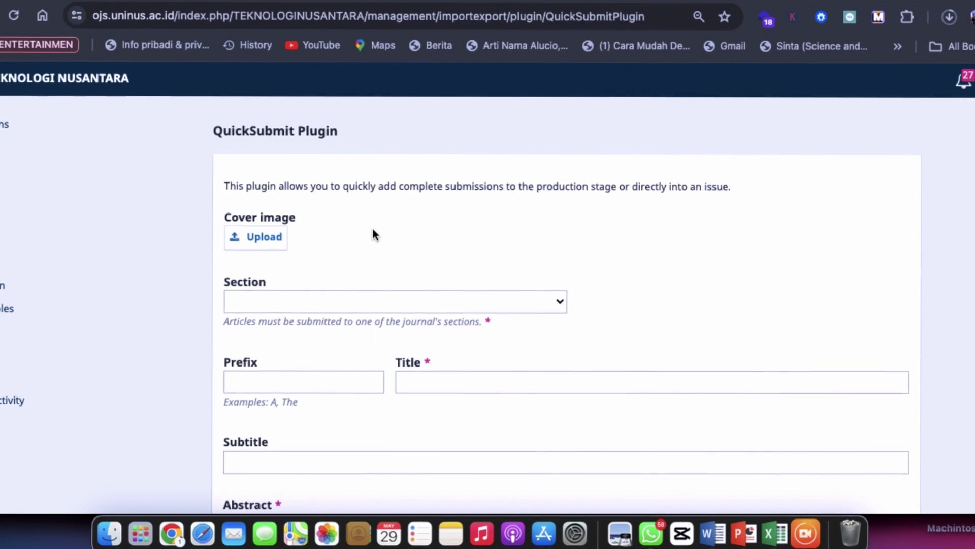
Step: Set the QuickSubmit article's section to Artikel
{"action": "scroll", "coordinate": [372, 230], "scroll_direction": "down", "scroll_amount": 2}
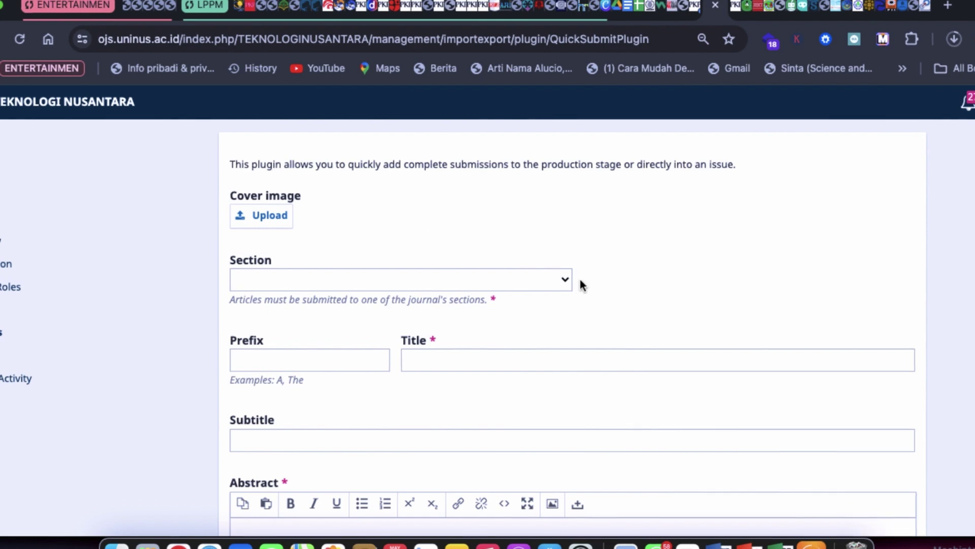
{"action": "left_click", "coordinate": [564, 280]}
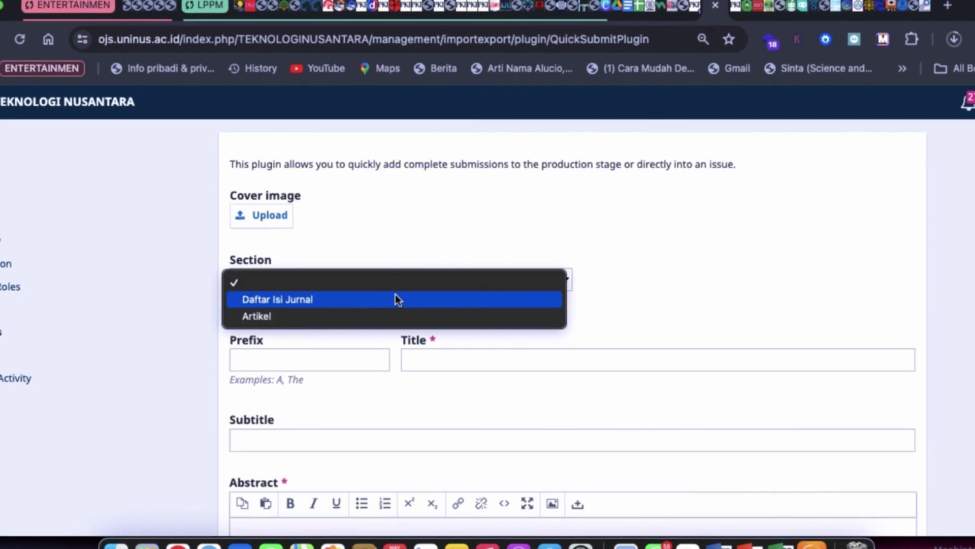
{"action": "left_click", "coordinate": [297, 316]}
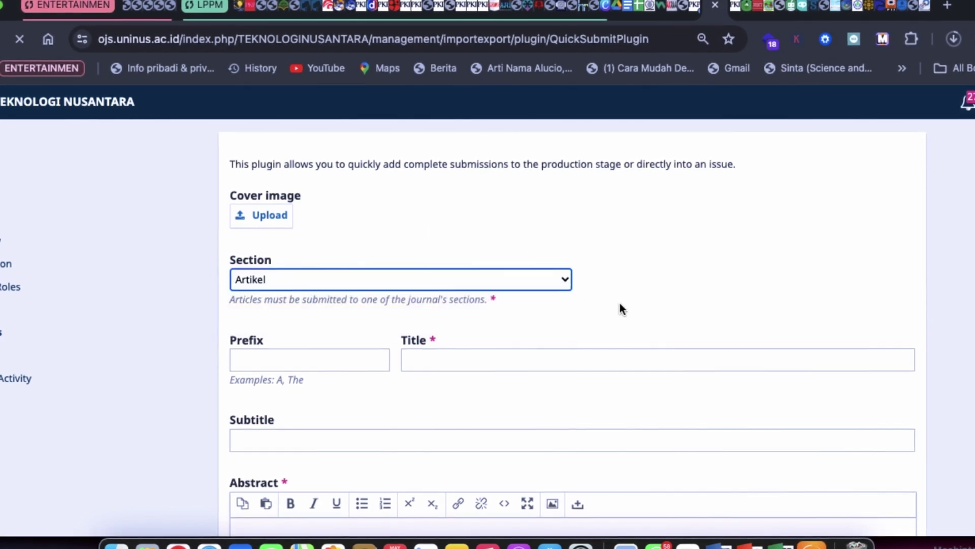
{"action": "scroll", "coordinate": [622, 308], "scroll_direction": "up", "scroll_amount": 2}
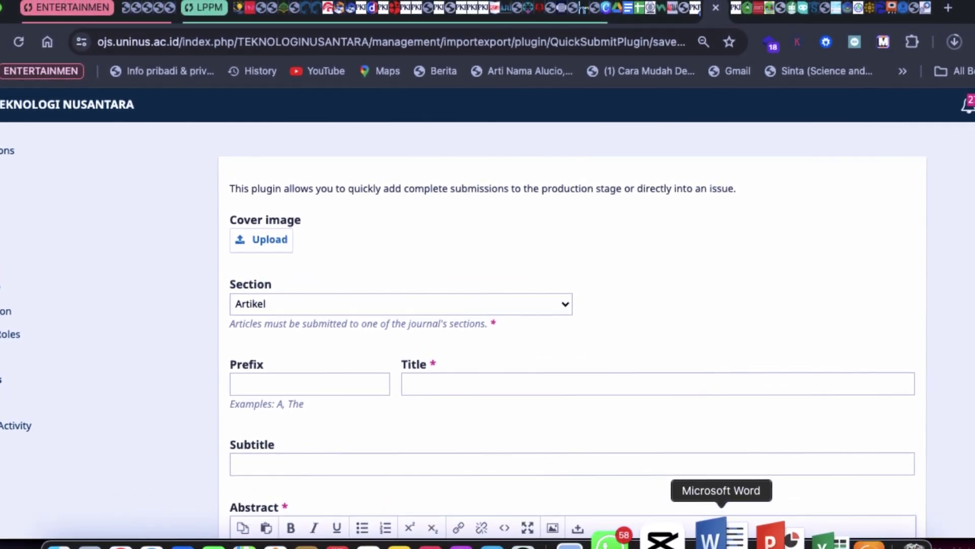
Step: Set the article's title to "PEMBINAAN PRODUKSI TAPE KETAN HITAM ORGANIK SEBAGAI PELESTARIAN KULINER ETNIK LOKAL ORGANIK BERBASIS TEKNOLOGI INFORMASI", copied from the Word manuscript
{"action": "left_click", "coordinate": [723, 545]}
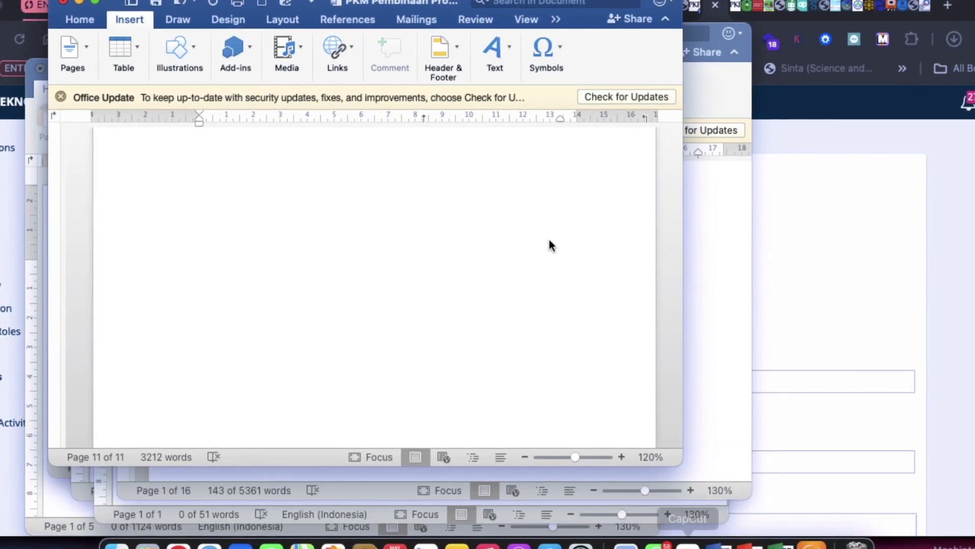
{"action": "scroll", "coordinate": [538, 218], "scroll_direction": "up", "scroll_amount": 20}
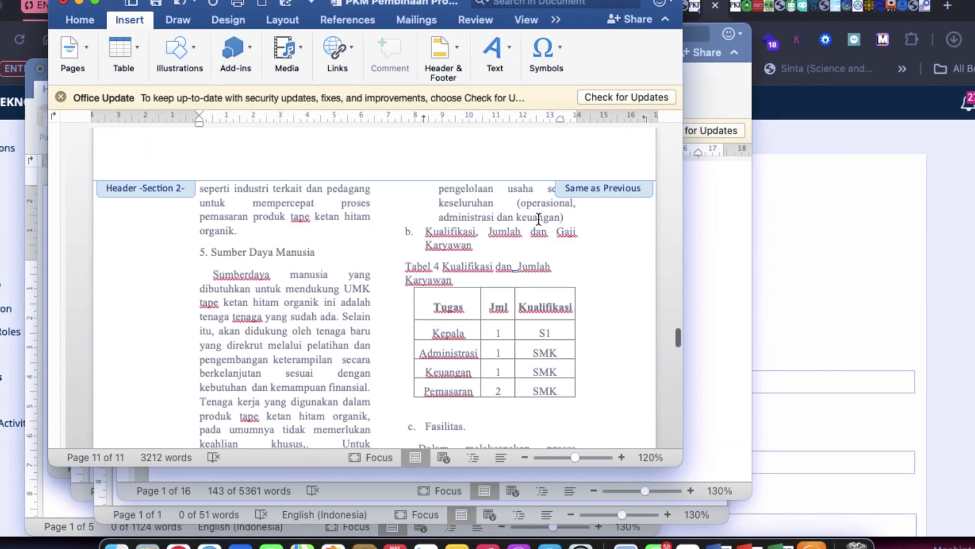
{"action": "scroll", "coordinate": [539, 219], "scroll_direction": "up", "scroll_amount": 20}
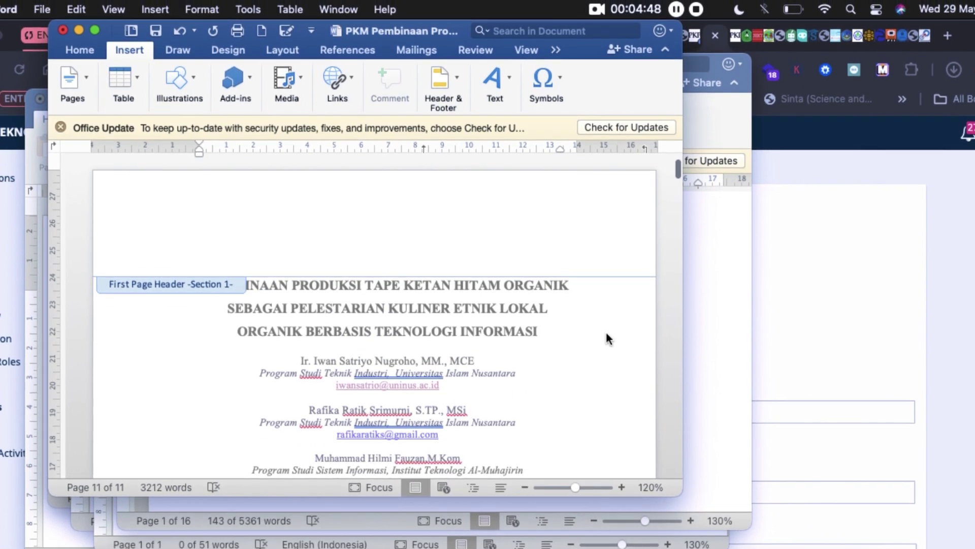
{"action": "scroll", "coordinate": [607, 321], "scroll_direction": "down", "scroll_amount": 10}
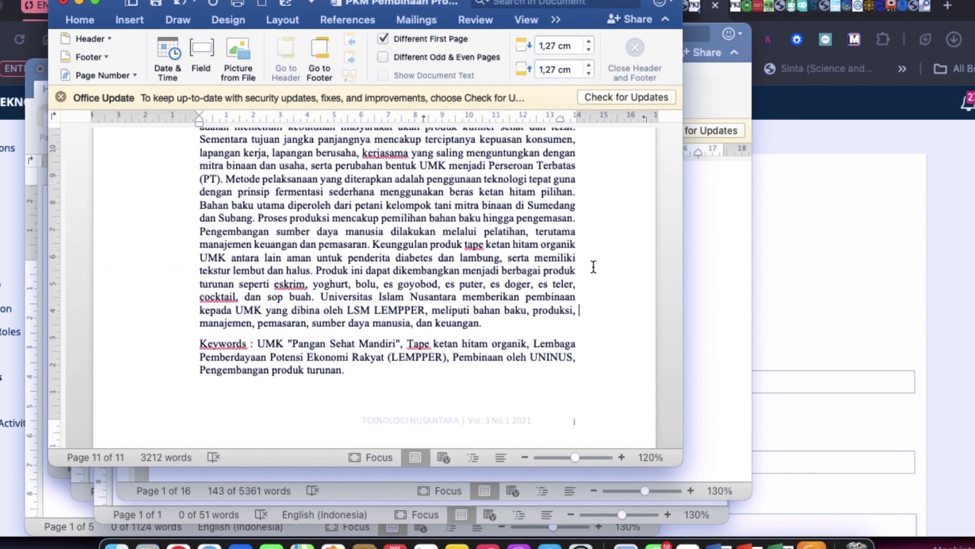
{"action": "double_click", "coordinate": [593, 297]}
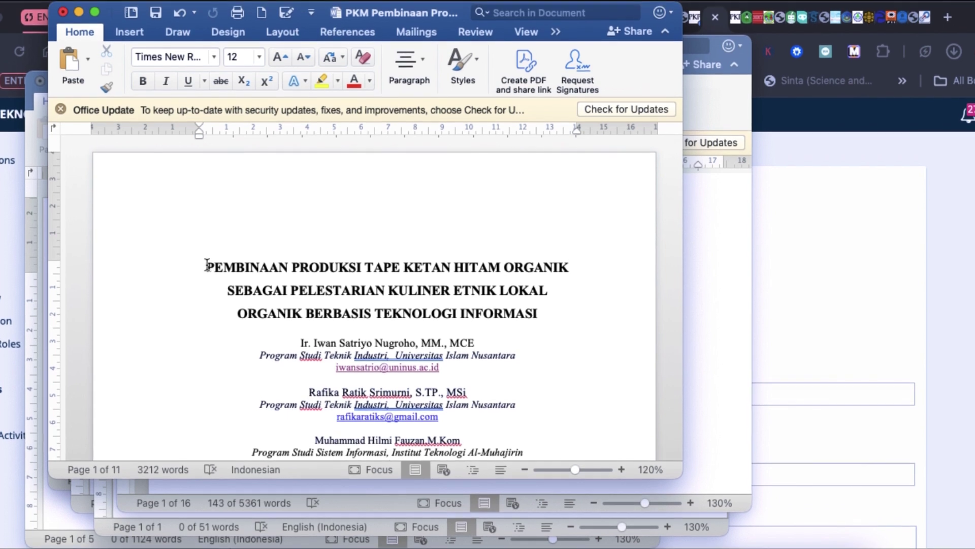
{"action": "left_click_drag", "start_coordinate": [207, 254], "coordinate": [539, 319]}
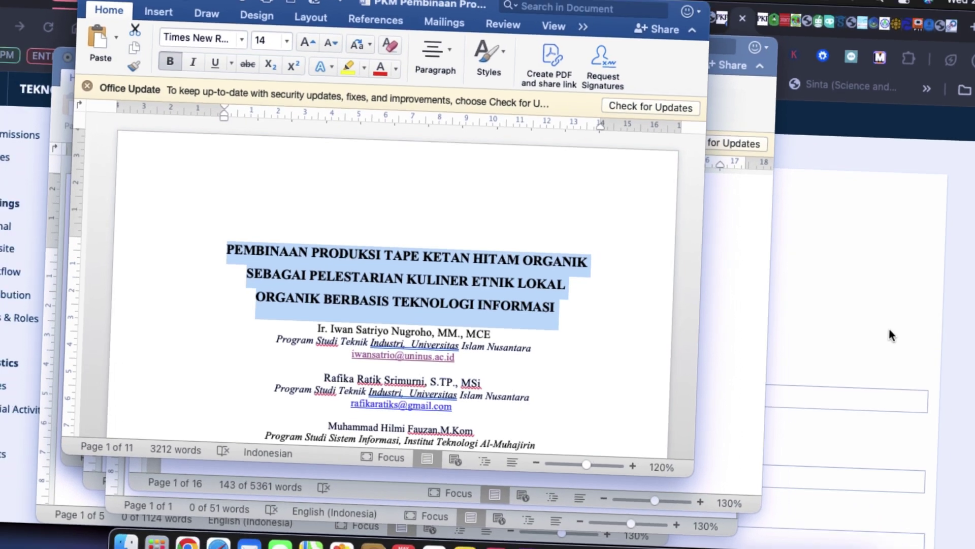
{"action": "left_click", "coordinate": [846, 316]}
{"action": "left_click", "coordinate": [501, 385]}
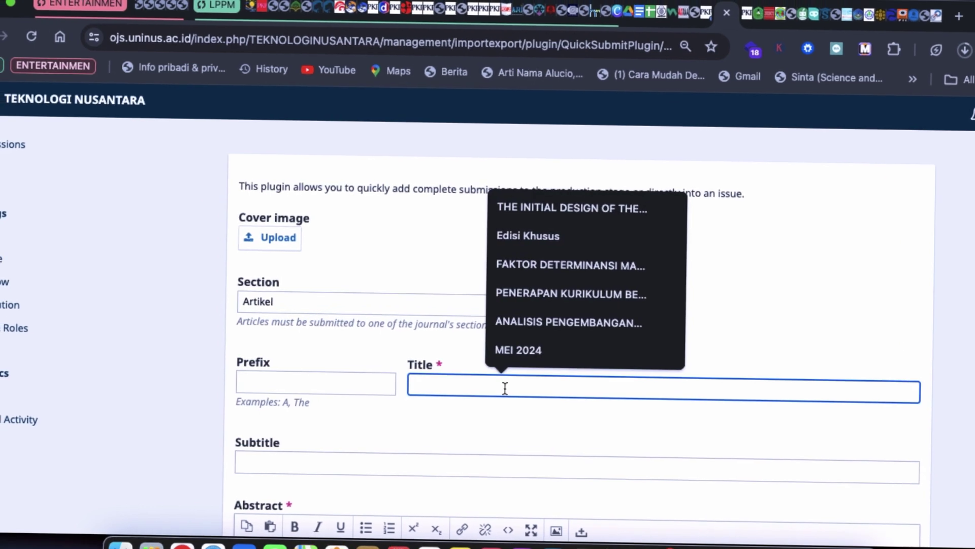
{"action": "key", "text": "super+v"}
{"action": "scroll", "coordinate": [597, 364], "scroll_direction": "down", "scroll_amount": 3}
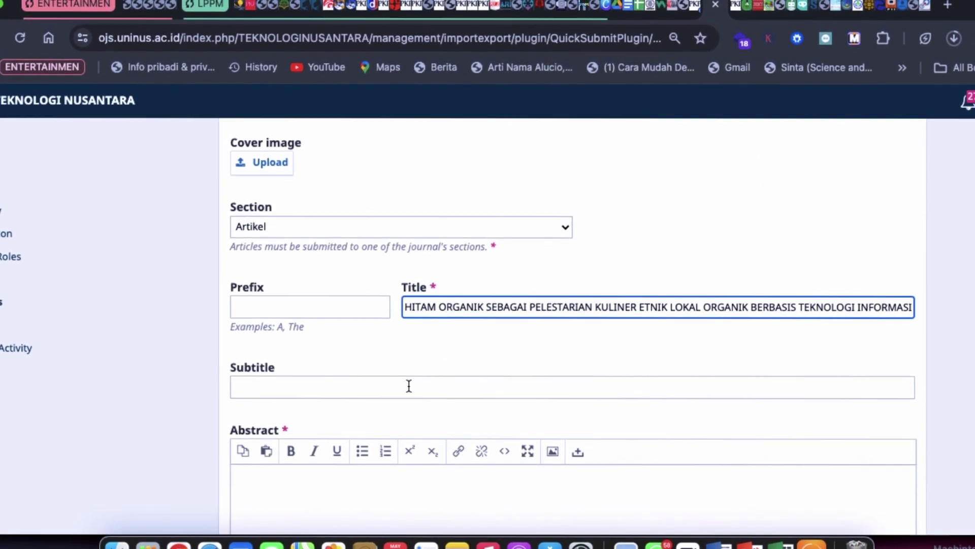
{"action": "scroll", "coordinate": [425, 389], "scroll_direction": "down", "scroll_amount": 3}
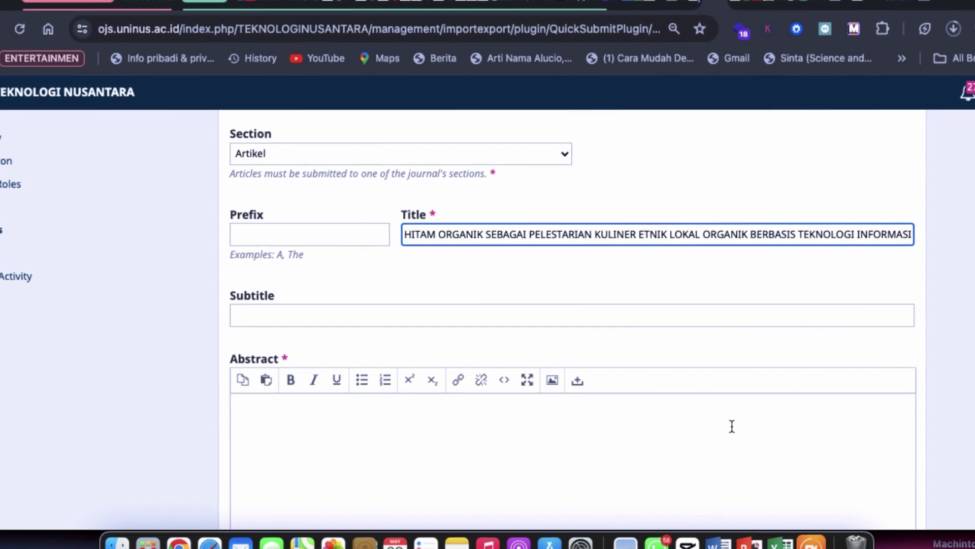
{"action": "left_click", "coordinate": [812, 539]}
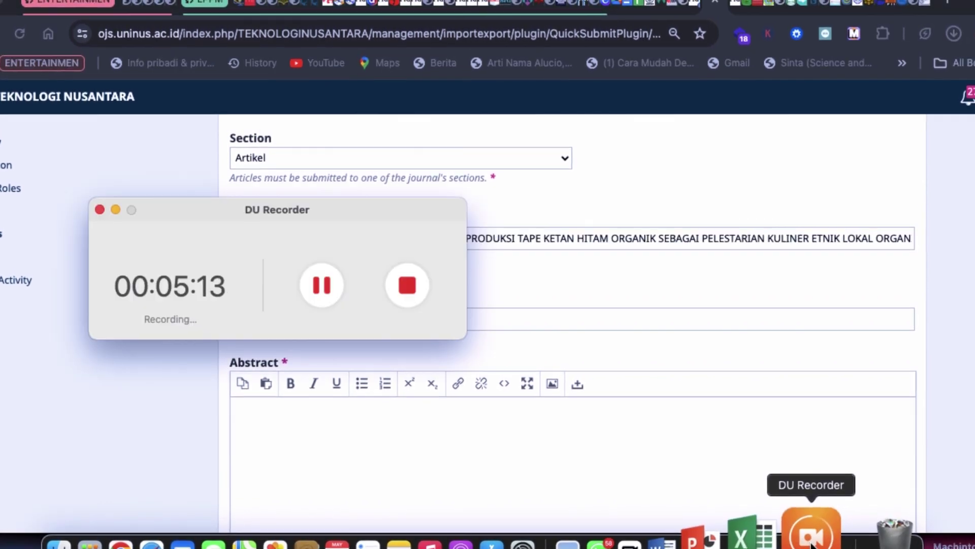
{"action": "left_click", "coordinate": [714, 366]}
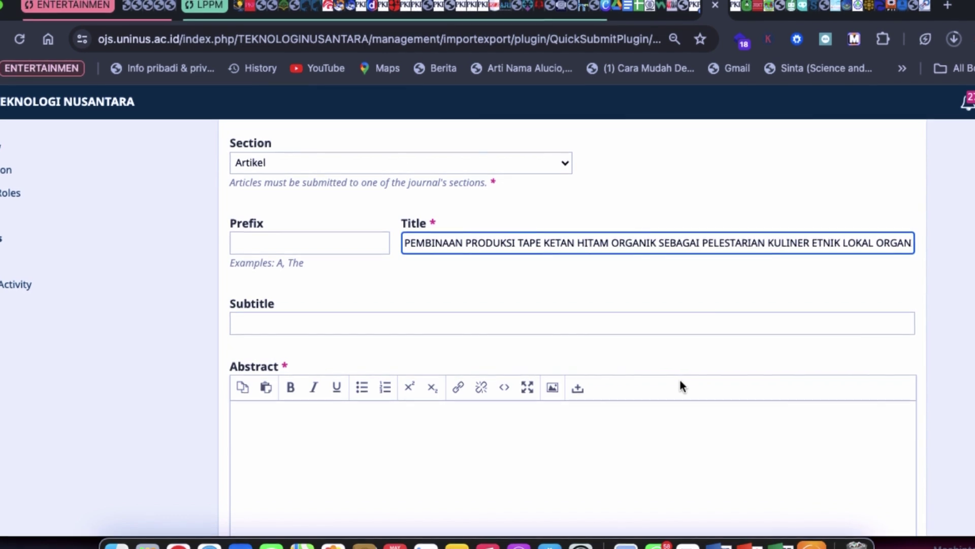
{"action": "scroll", "coordinate": [680, 380], "scroll_direction": "down", "scroll_amount": 3}
{"action": "scroll", "coordinate": [682, 385], "scroll_direction": "up", "scroll_amount": 8}
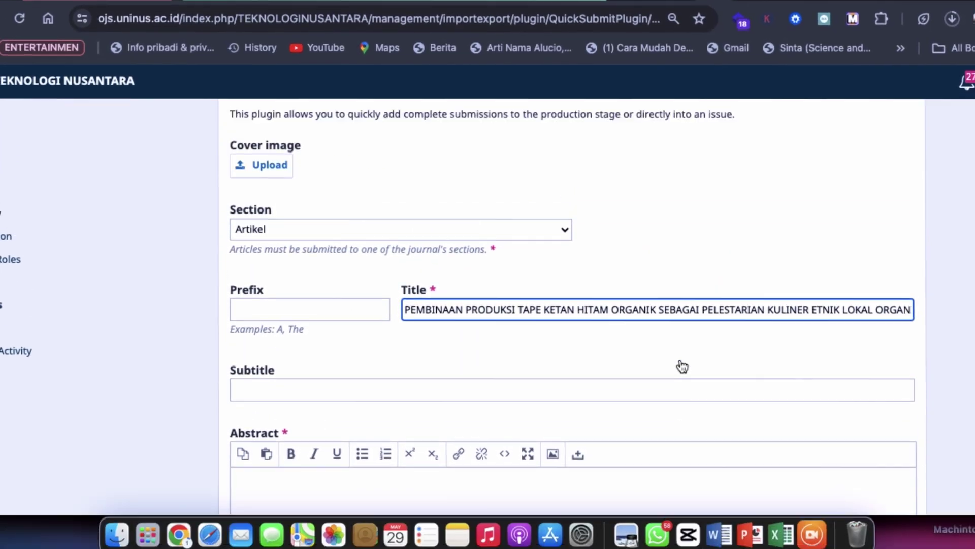
{"action": "scroll", "coordinate": [681, 382], "scroll_direction": "down", "scroll_amount": 5}
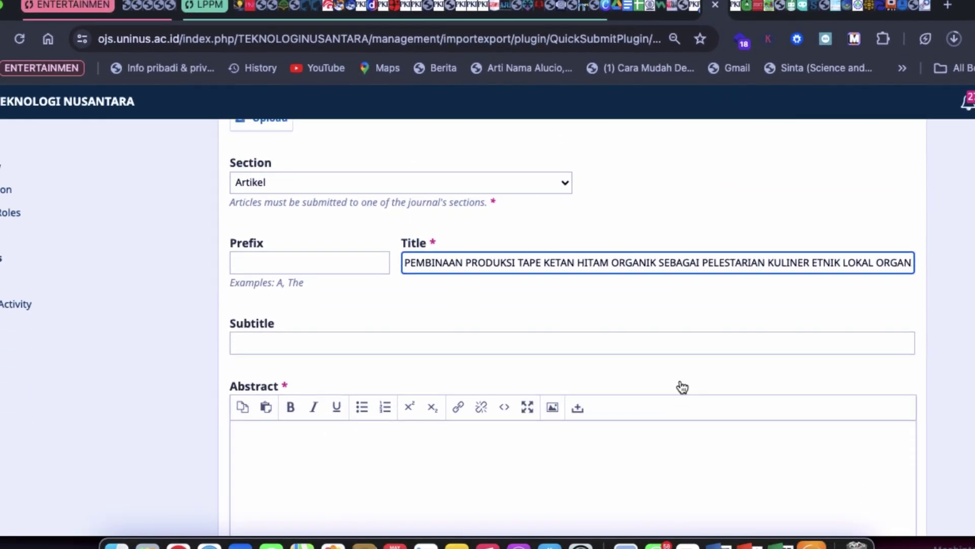
{"action": "scroll", "coordinate": [605, 423], "scroll_direction": "down", "scroll_amount": 4}
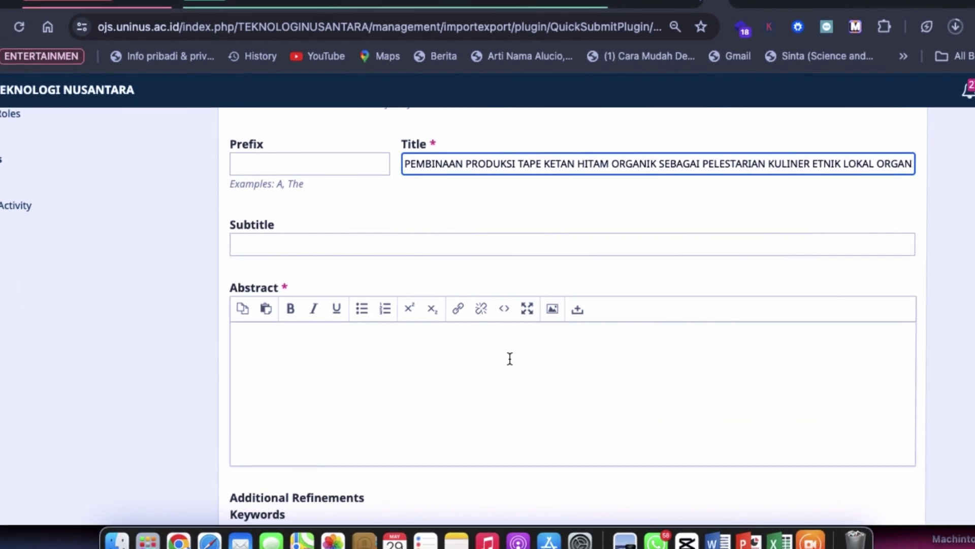
Step: Copy the full abstract paragraph, starting with "Unit Usaha Mikro Kecil (UMK)", from the Word manuscript into the article's abstract
{"action": "left_click", "coordinate": [510, 360]}
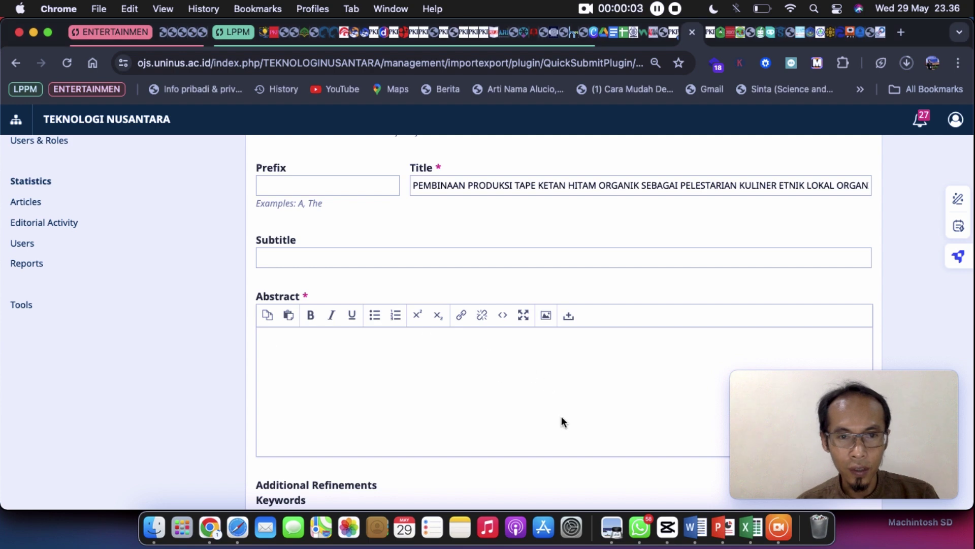
{"action": "left_click", "coordinate": [693, 516]}
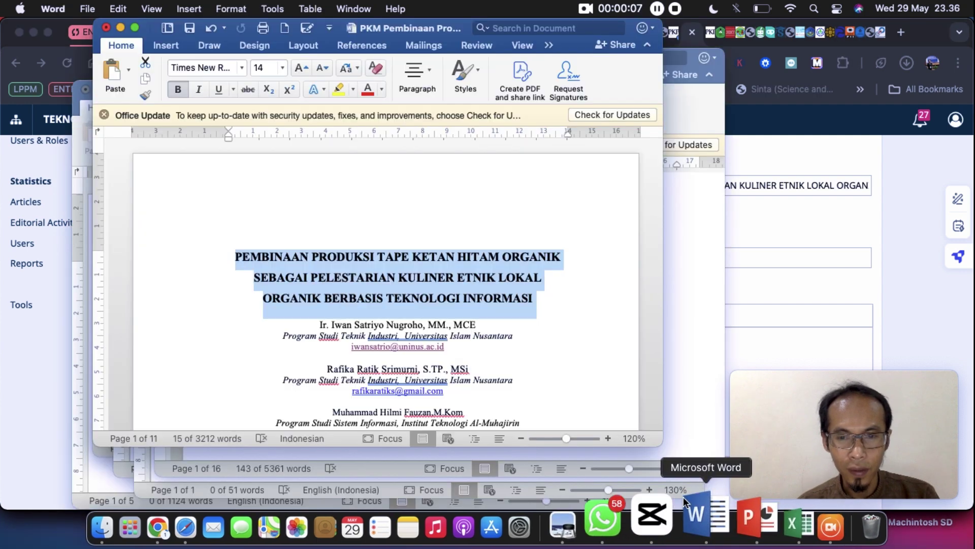
{"action": "scroll", "coordinate": [526, 332], "scroll_direction": "down", "scroll_amount": 5}
{"action": "scroll", "coordinate": [526, 332], "scroll_direction": "down", "scroll_amount": 5}
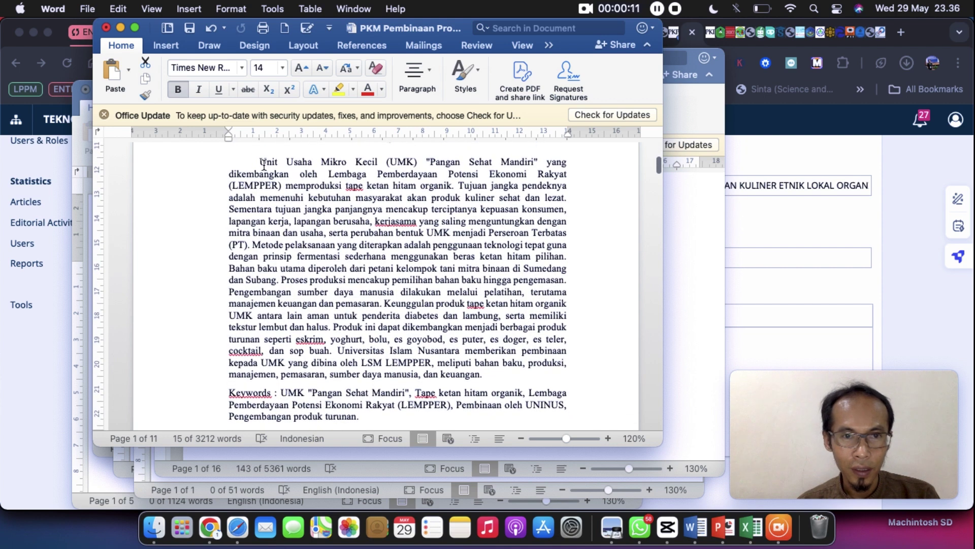
{"action": "left_click_drag", "start_coordinate": [261, 161], "coordinate": [499, 370]}
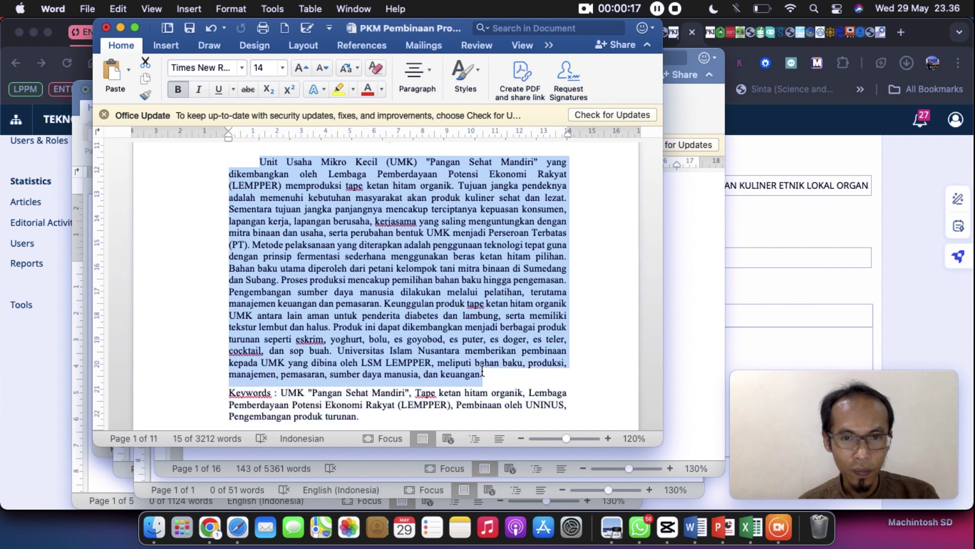
{"action": "left_click", "coordinate": [789, 293]}
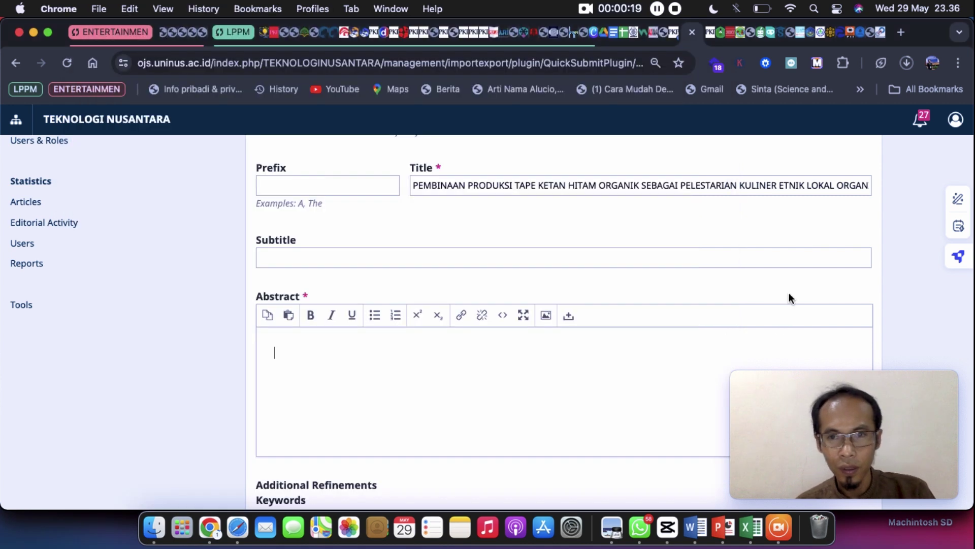
{"action": "left_click", "coordinate": [469, 356]}
{"action": "key", "text": "super+v"}
Step: Add the manuscript's first keyword, UMK "Pangan Sehat Mandiri", to the article's keywords
{"action": "scroll", "coordinate": [469, 356], "scroll_direction": "down", "scroll_amount": 5}
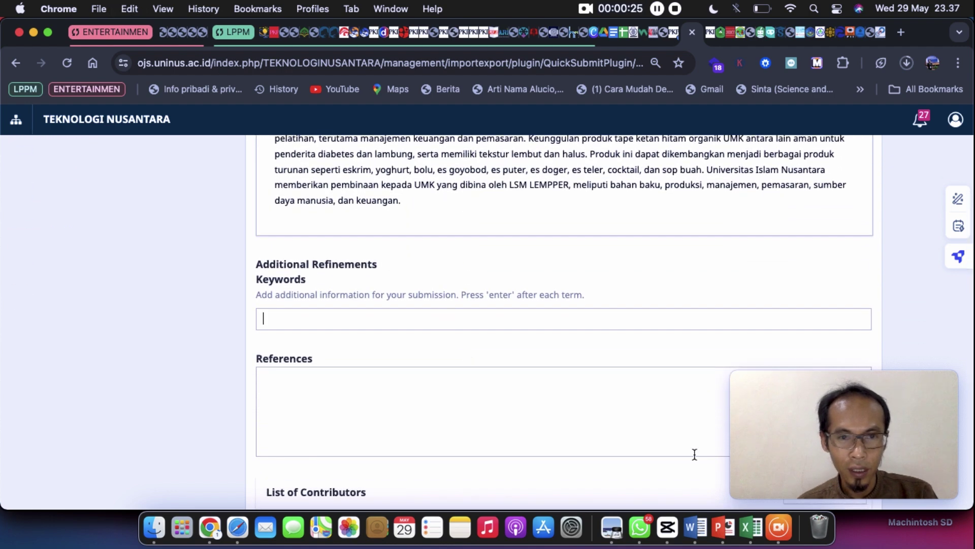
{"action": "key", "text": "ctrl+Up"}
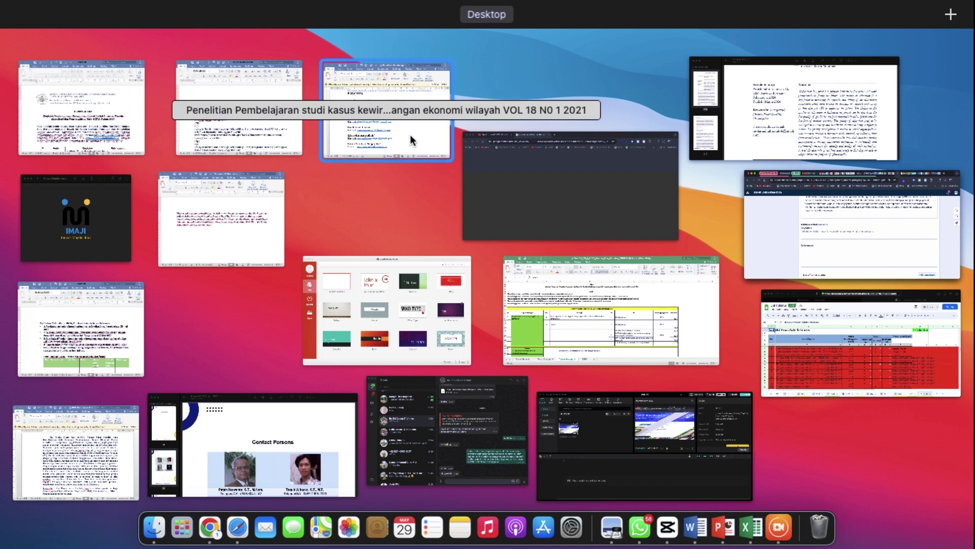
{"action": "left_click", "coordinate": [96, 470]}
{"action": "triple_click", "coordinate": [373, 269]}
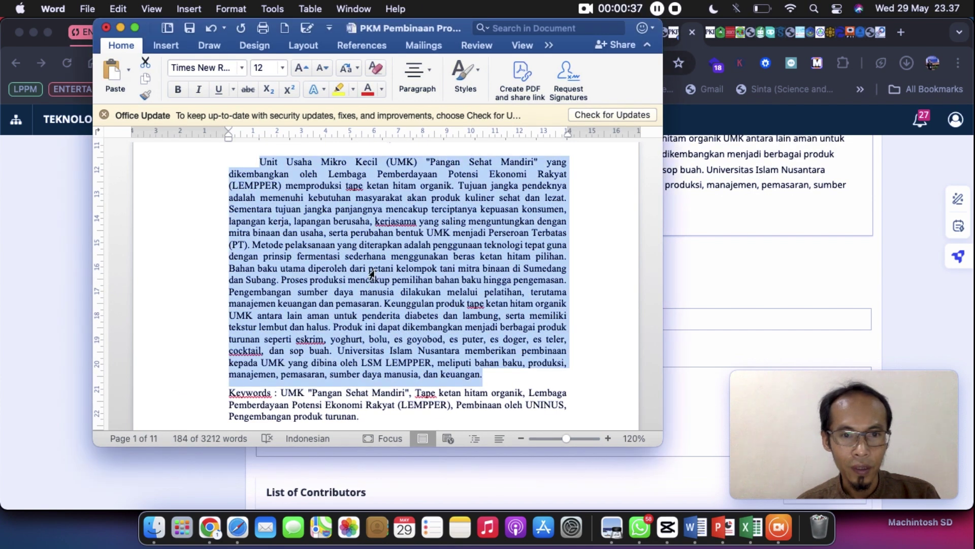
{"action": "scroll", "coordinate": [373, 270], "scroll_direction": "down", "scroll_amount": 5}
{"action": "left_click", "coordinate": [373, 269]}
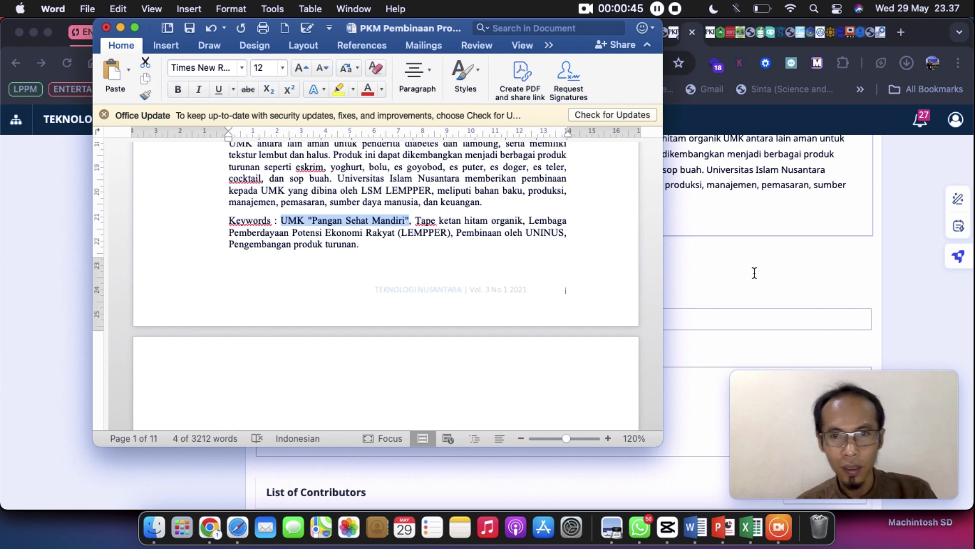
{"action": "left_click", "coordinate": [492, 328]}
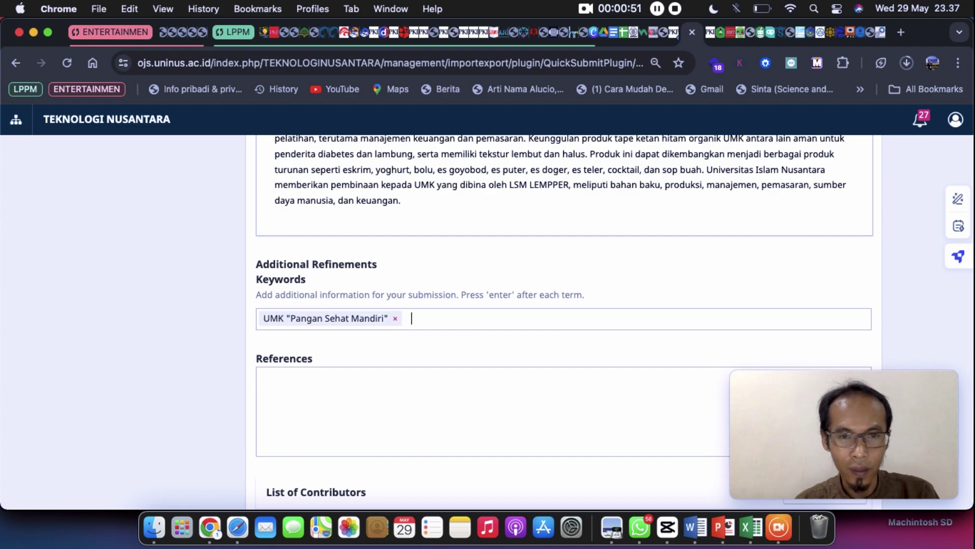
Step: Copy the keyword "Tape ketan hitam organik" from the Word manuscript into the article's keywords
{"action": "key", "text": "ctrl+Up"}
{"action": "left_click", "coordinate": [104, 440]}
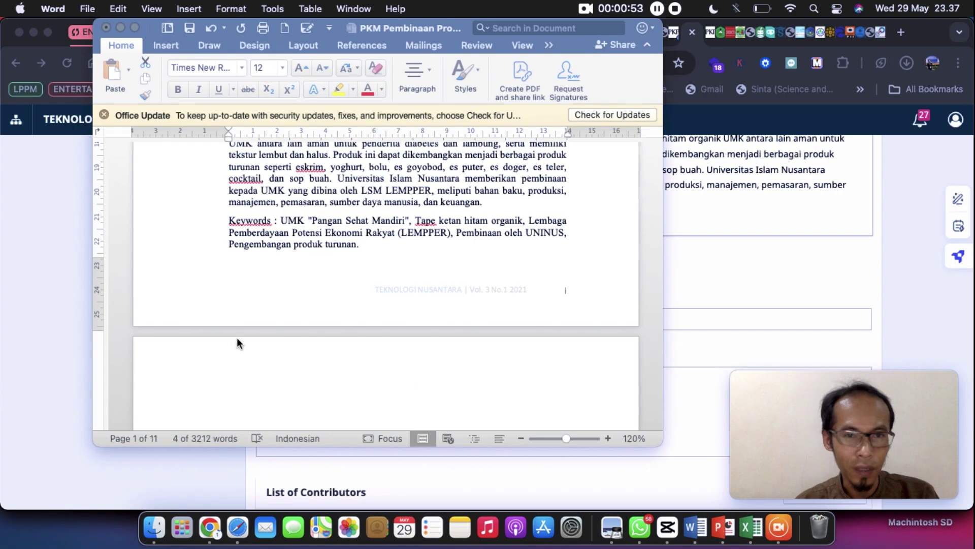
{"action": "left_click_drag", "start_coordinate": [281, 220], "coordinate": [414, 224]}
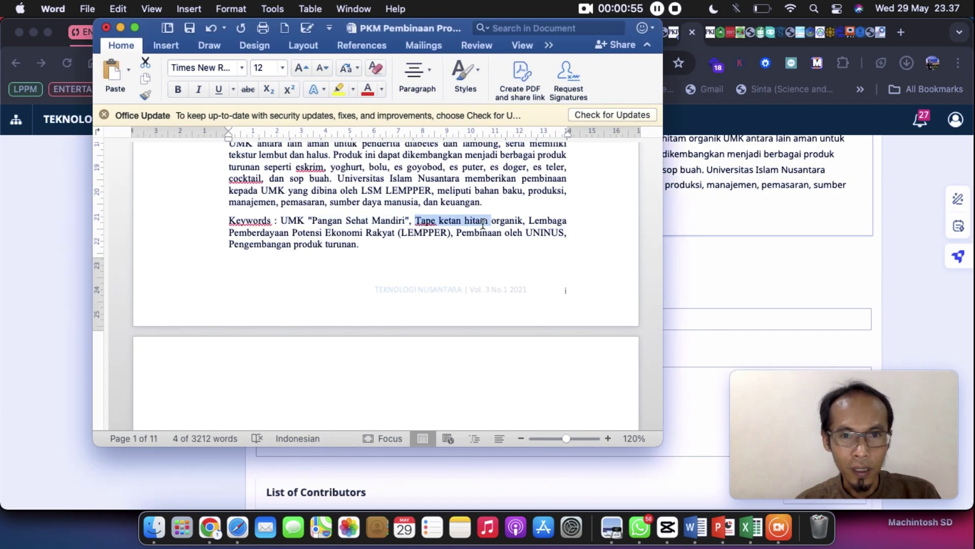
{"action": "left_click_drag", "start_coordinate": [483, 223], "coordinate": [520, 221]}
{"action": "key", "text": "super+c"}
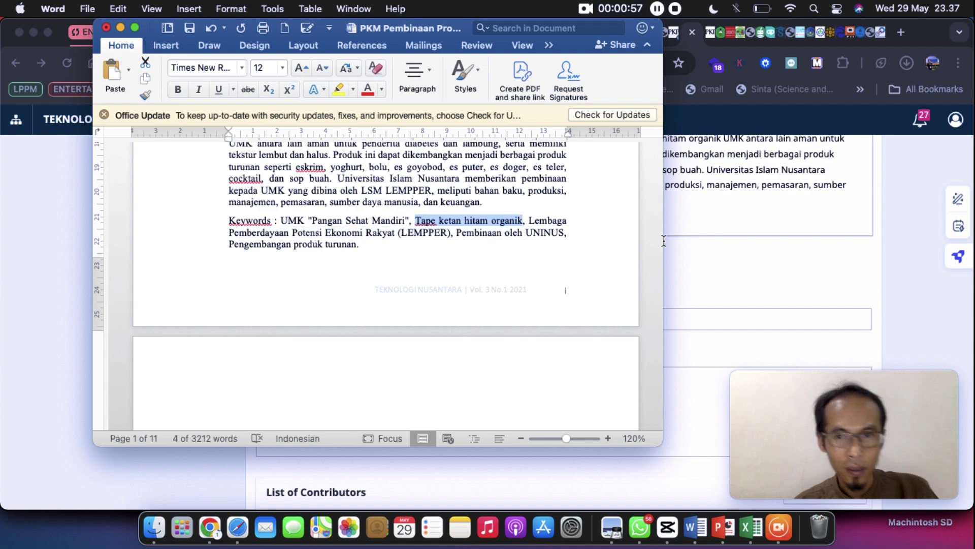
{"action": "left_click", "coordinate": [711, 261]}
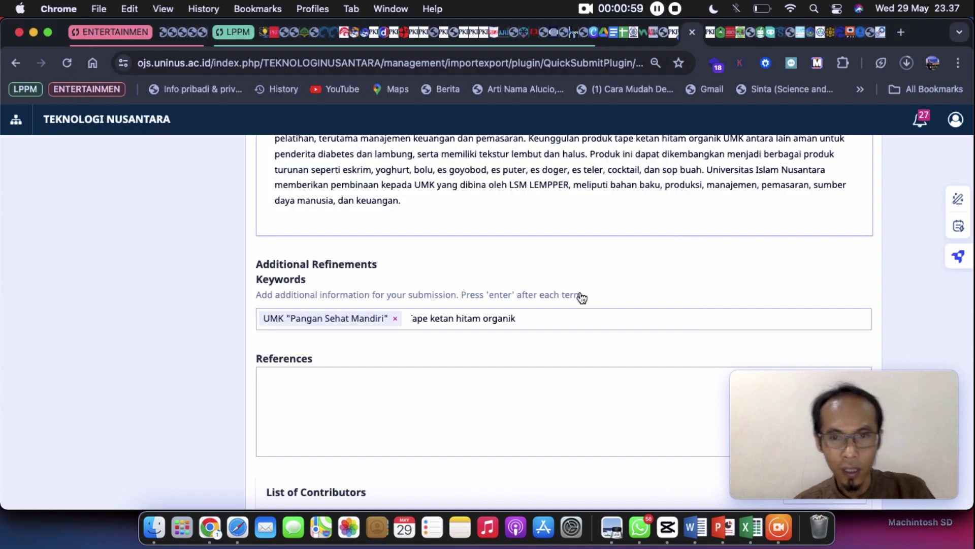
Step: Add "Lembaga Pemberdayaan Potensi Ekonomi Rakyat (LEMPPER)" from the Word manuscript as the article's third keyword
{"action": "key", "text": "ctrl+Up"}
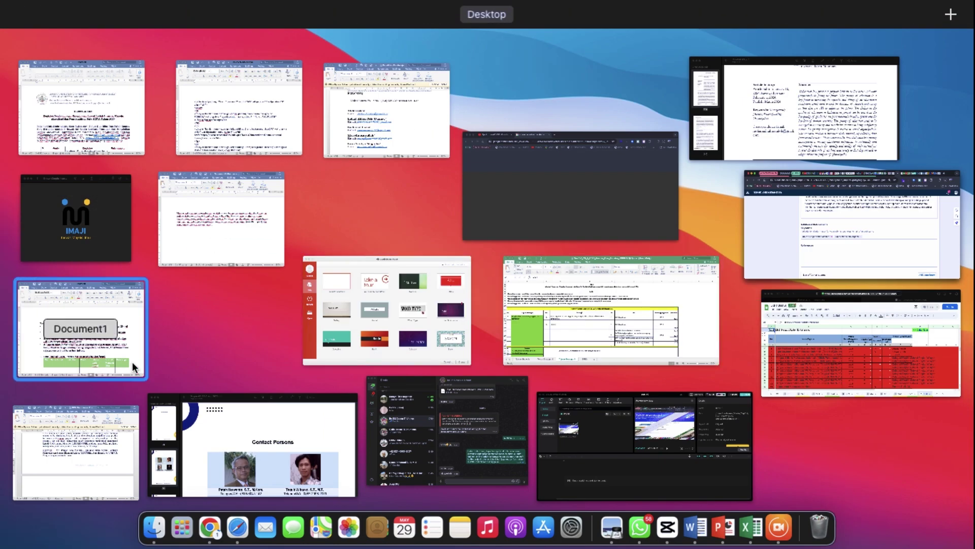
{"action": "left_click", "coordinate": [70, 446]}
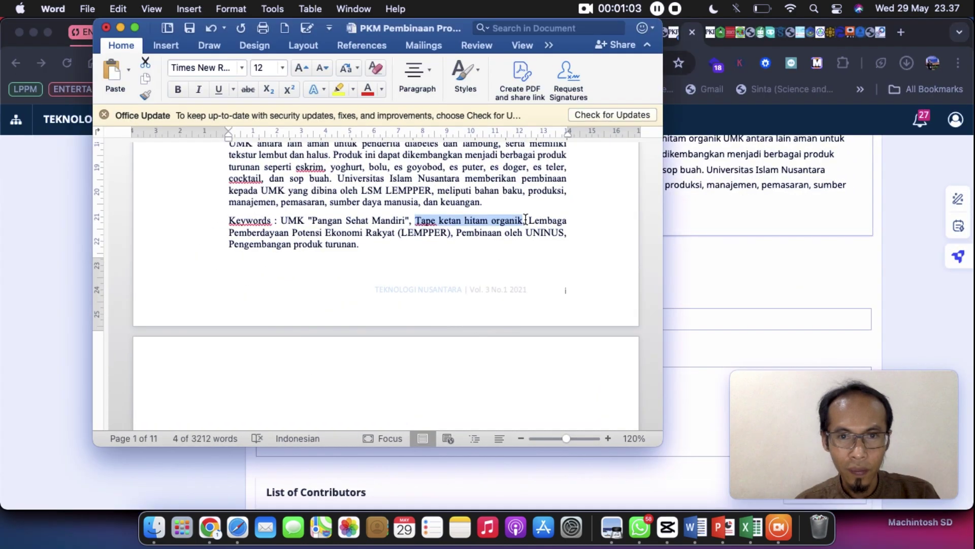
{"action": "left_click_drag", "start_coordinate": [530, 220], "coordinate": [505, 235]}
{"action": "left_click_drag", "start_coordinate": [387, 240], "coordinate": [434, 233]}
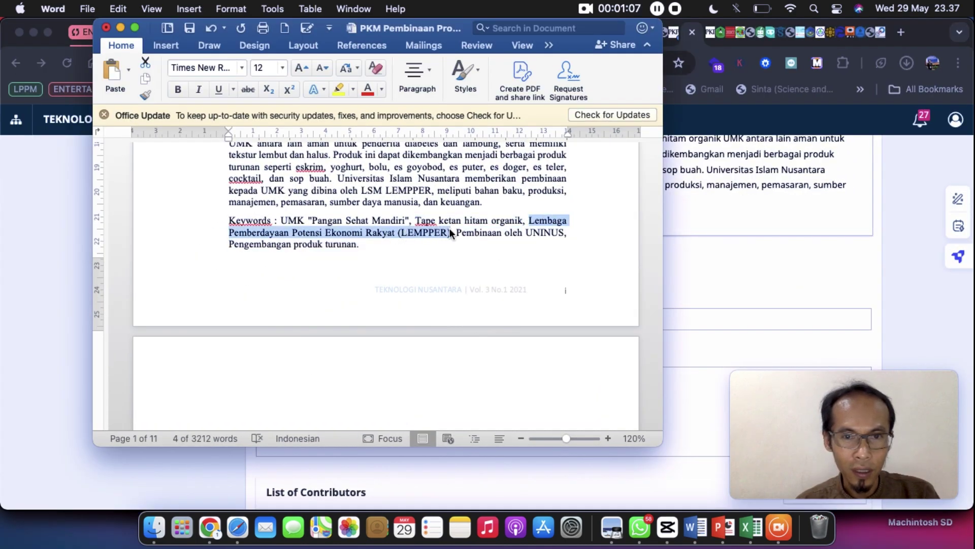
{"action": "key", "text": "super+Tab"}
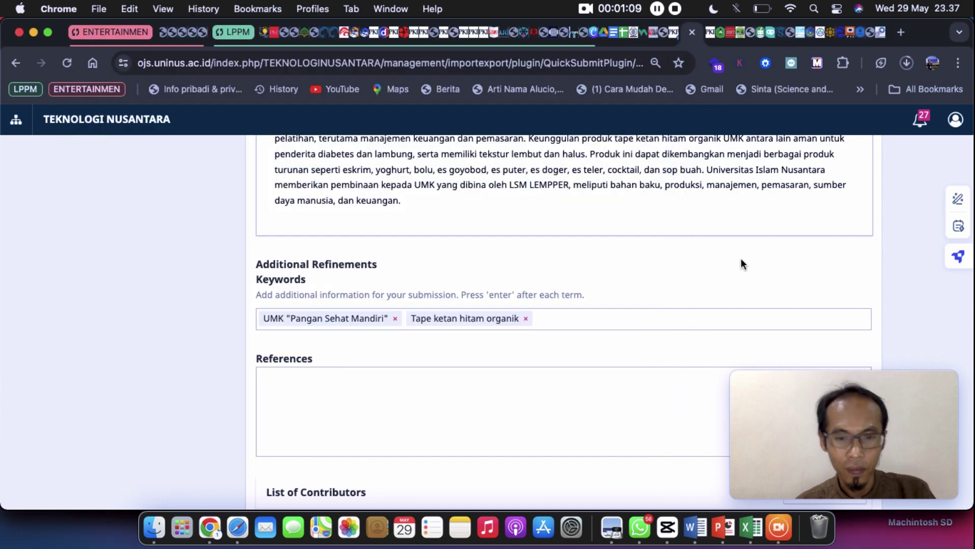
{"action": "key", "text": "super+v"}
{"action": "key", "text": "Return"}
Step: Copy the keyword "Pembinaan oleh UNINUS" from the Word manuscript into the article's keywords
{"action": "key", "text": "ctrl+Up"}
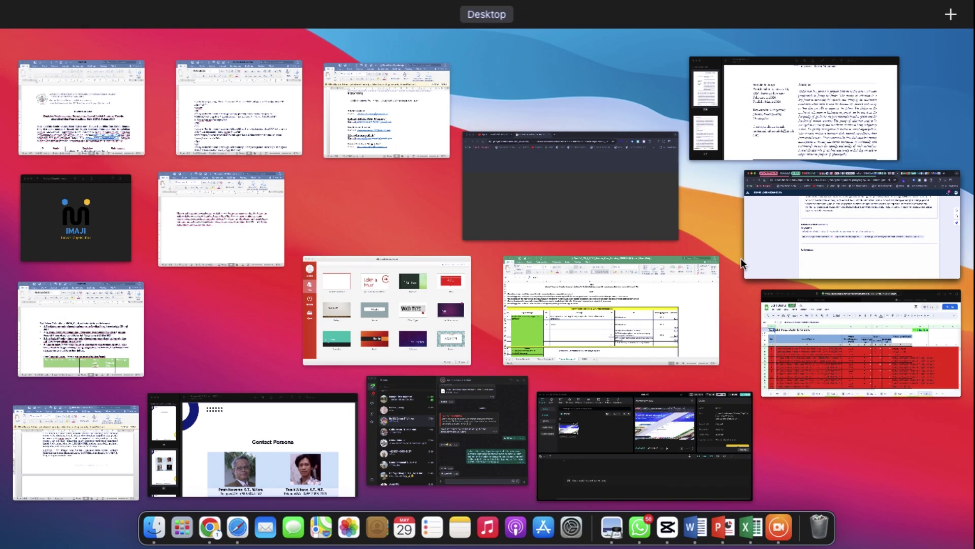
{"action": "left_click", "coordinate": [113, 462]}
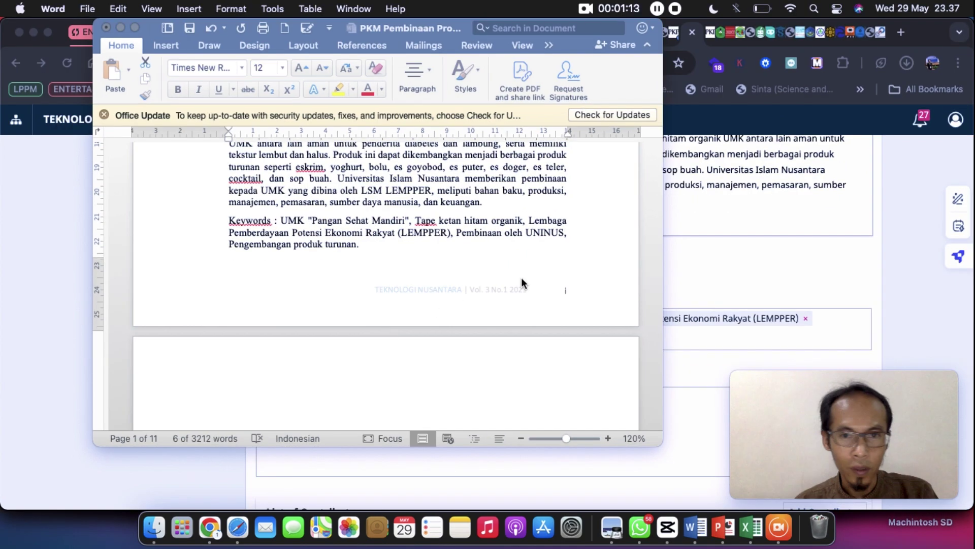
{"action": "left_click_drag", "start_coordinate": [529, 220], "coordinate": [545, 233]}
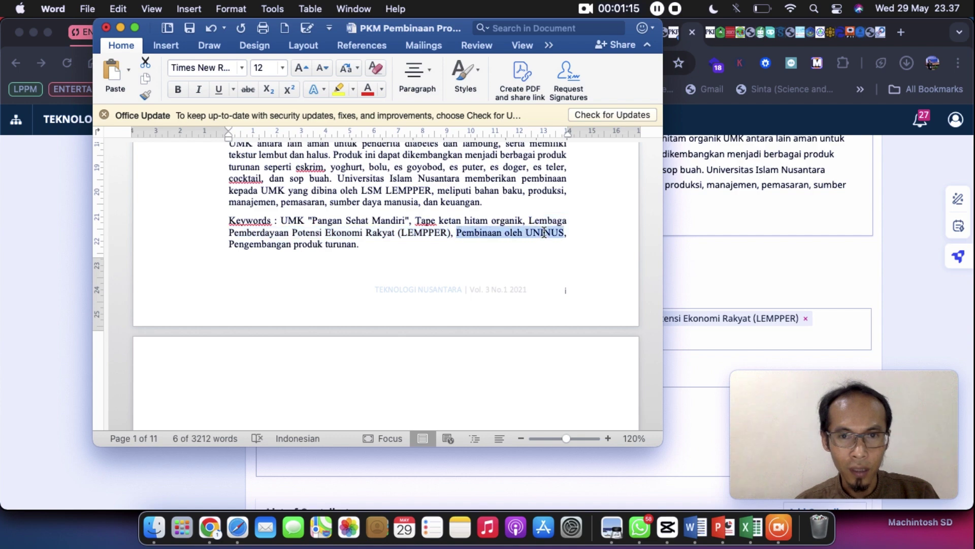
{"action": "left_click", "coordinate": [836, 275]}
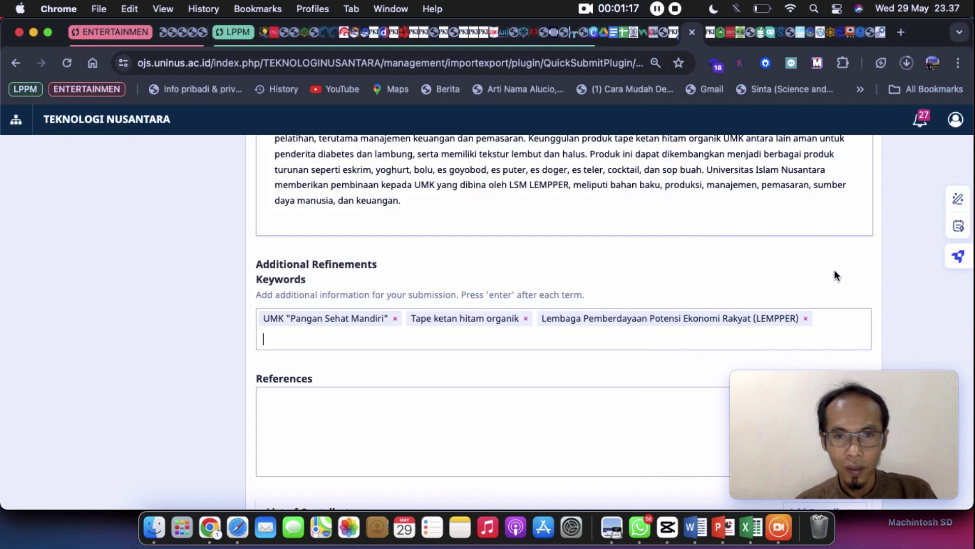
{"action": "left_click", "coordinate": [498, 330]}
{"action": "key", "text": "super+v"}
{"action": "key", "text": "Return"}
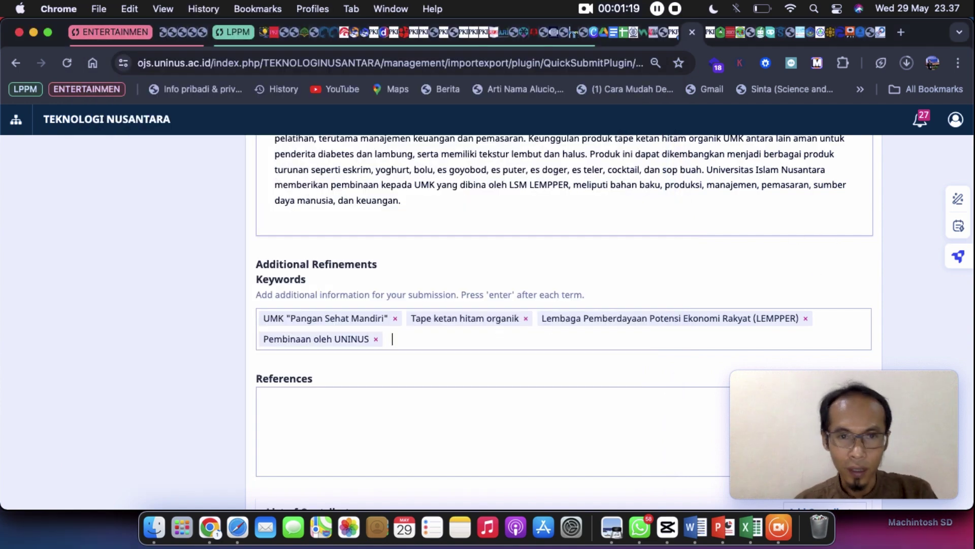
Step: Add "Pengembangan produk turunan" from the Word manuscript as the article's fifth keyword
{"action": "key", "text": "ctrl+Up"}
{"action": "left_click", "coordinate": [72, 443]}
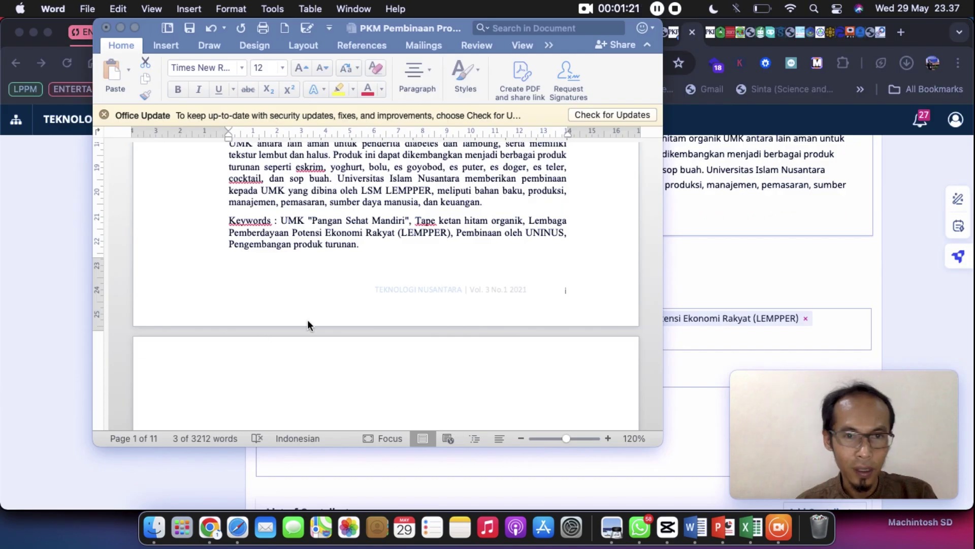
{"action": "left_click_drag", "start_coordinate": [229, 248], "coordinate": [339, 249]}
{"action": "left_click", "coordinate": [713, 248]}
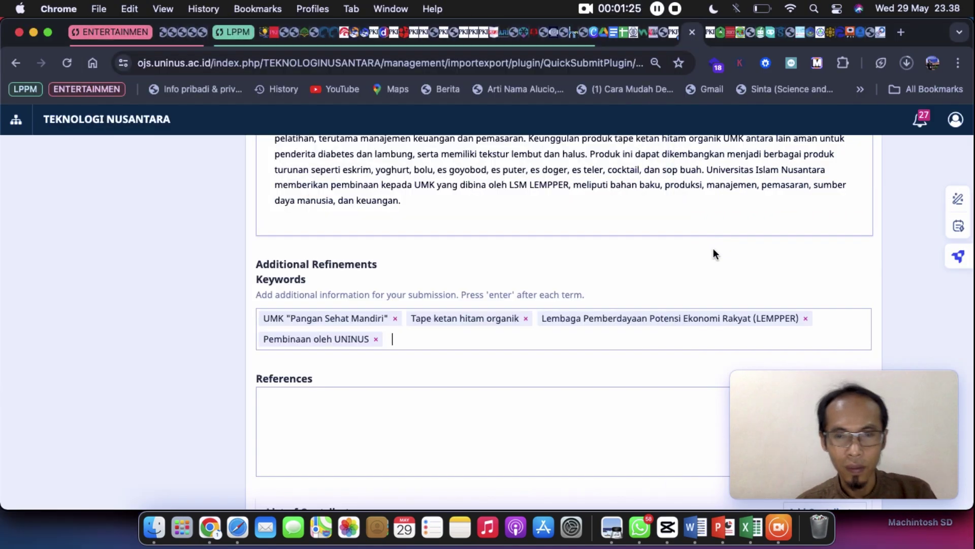
{"action": "key", "text": "super+v"}
{"action": "key", "text": "Return"}
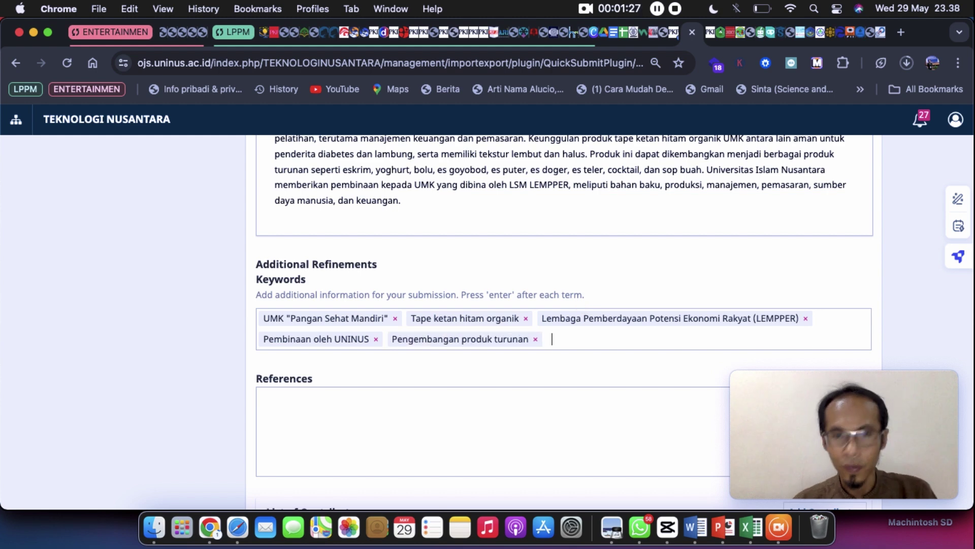
Step: Copy all ten reference entries under the DATAR ISI heading near the end of the Word manuscript
{"action": "scroll", "coordinate": [658, 278], "scroll_direction": "down", "scroll_amount": 5}
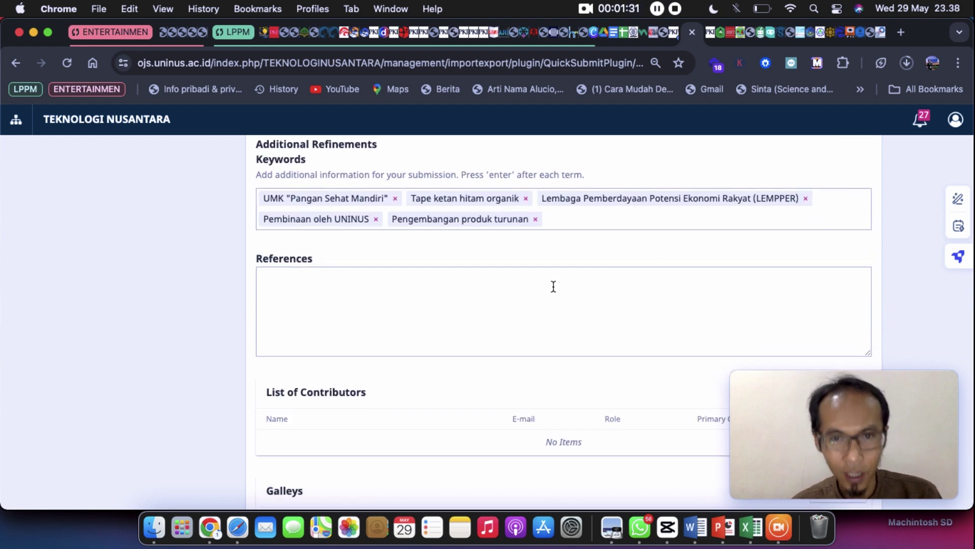
{"action": "left_click", "coordinate": [553, 286]}
{"action": "key", "text": "ctrl+Up"}
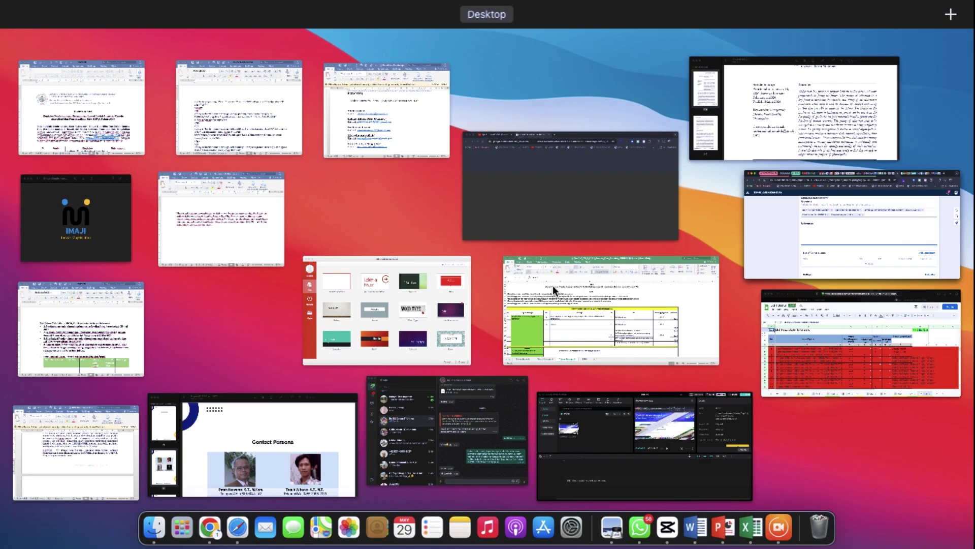
{"action": "left_click", "coordinate": [87, 441]}
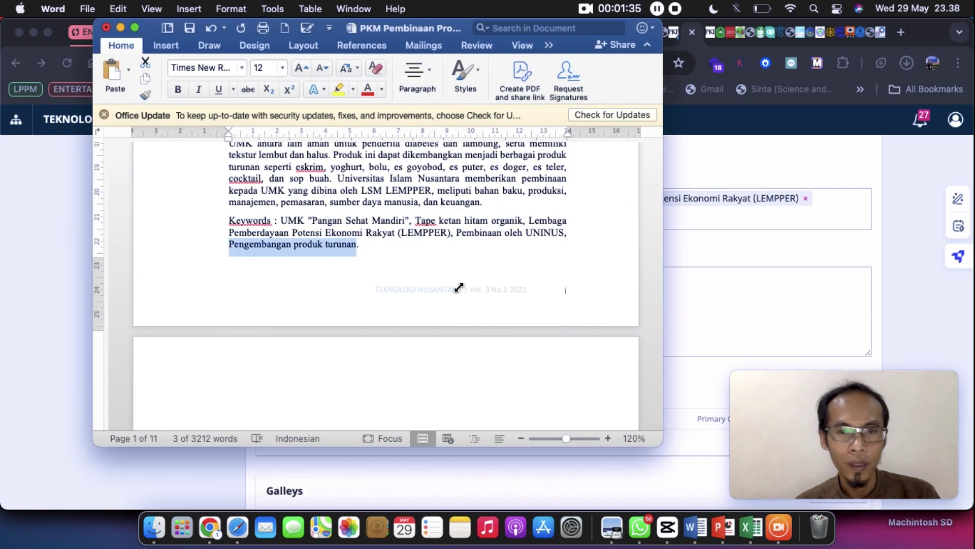
{"action": "scroll", "coordinate": [457, 285], "scroll_direction": "down", "scroll_amount": 10}
{"action": "scroll", "coordinate": [459, 286], "scroll_direction": "down", "scroll_amount": 15}
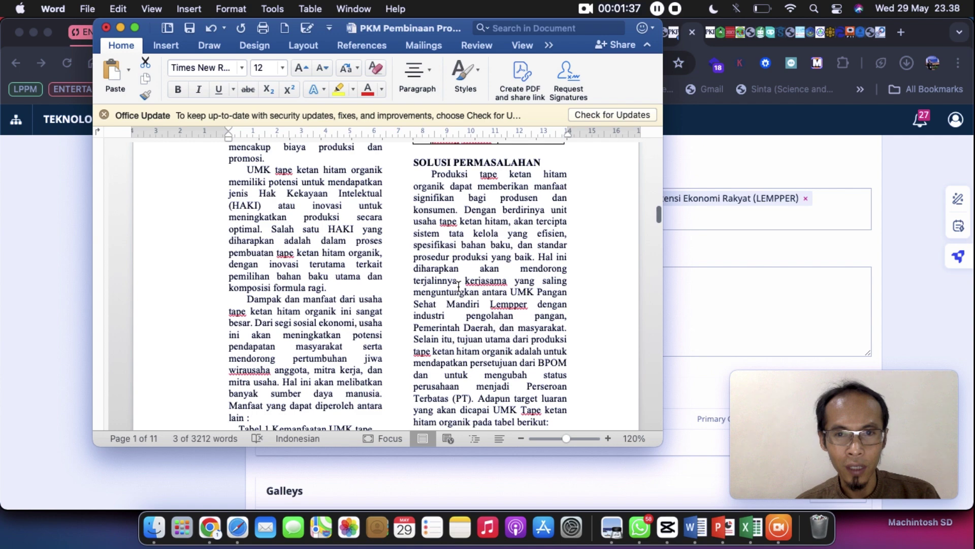
{"action": "scroll", "coordinate": [459, 286], "scroll_direction": "down", "scroll_amount": 15}
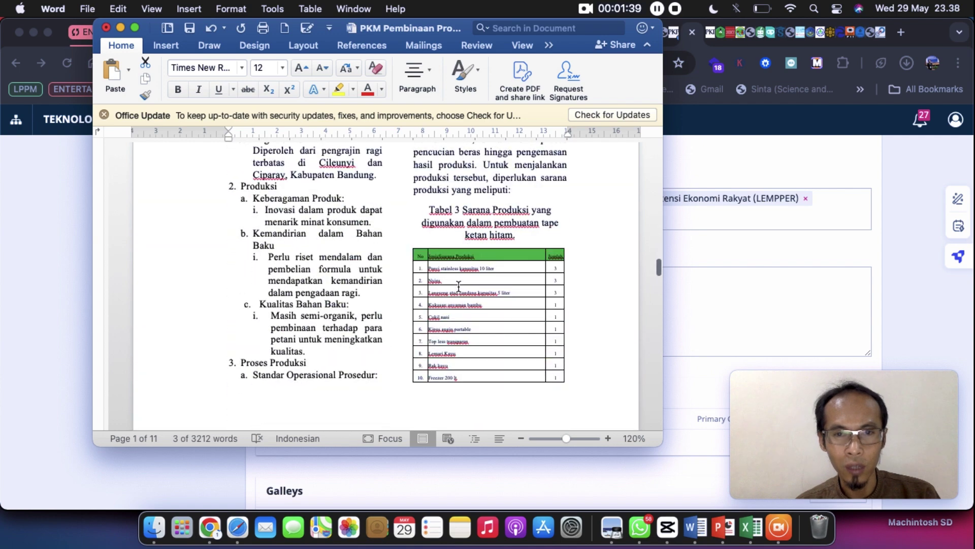
{"action": "scroll", "coordinate": [459, 286], "scroll_direction": "down", "scroll_amount": 15}
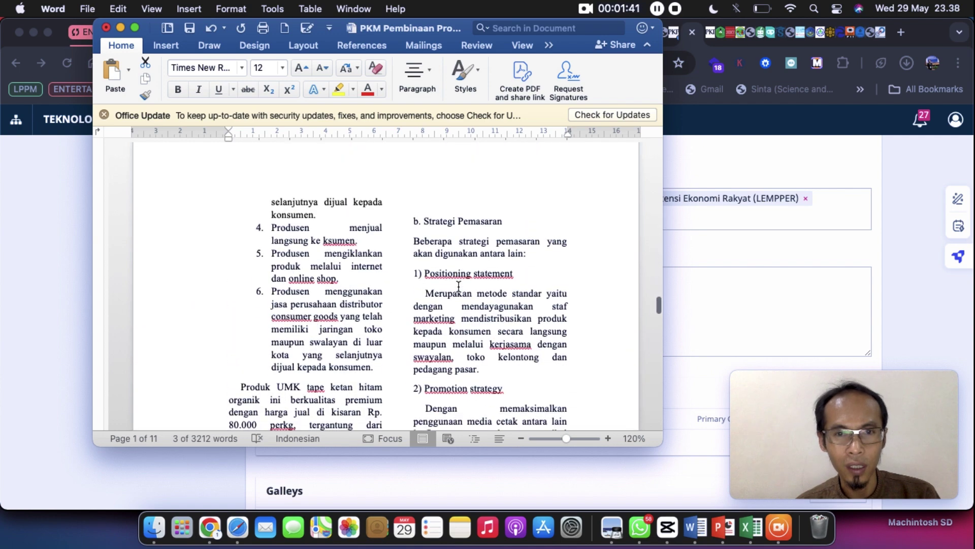
{"action": "scroll", "coordinate": [459, 286], "scroll_direction": "down", "scroll_amount": 15}
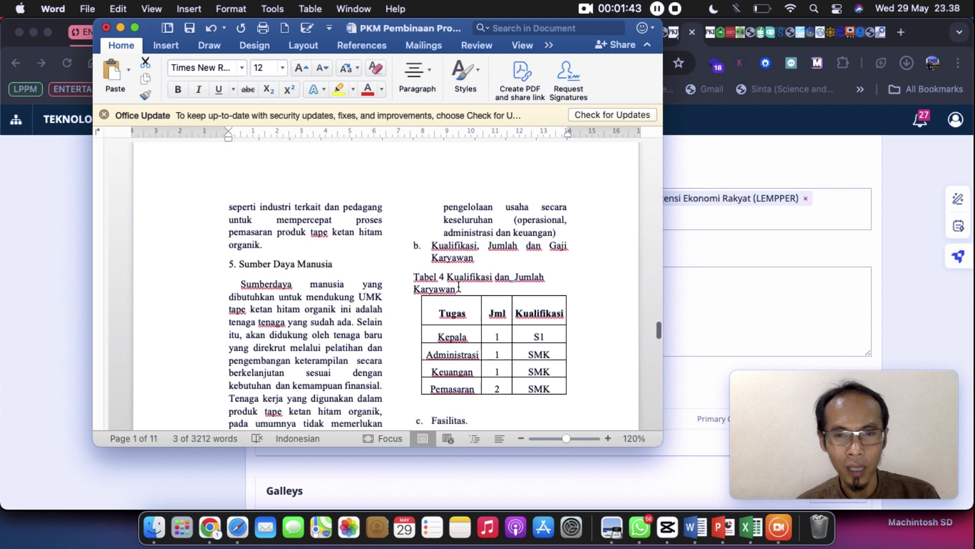
{"action": "scroll", "coordinate": [458, 286], "scroll_direction": "down", "scroll_amount": 12}
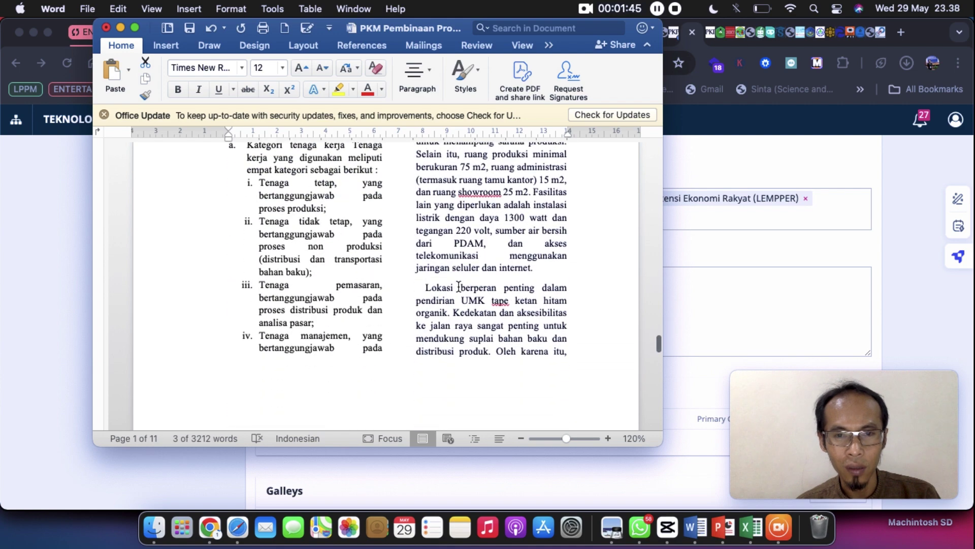
{"action": "scroll", "coordinate": [458, 286], "scroll_direction": "down", "scroll_amount": 15}
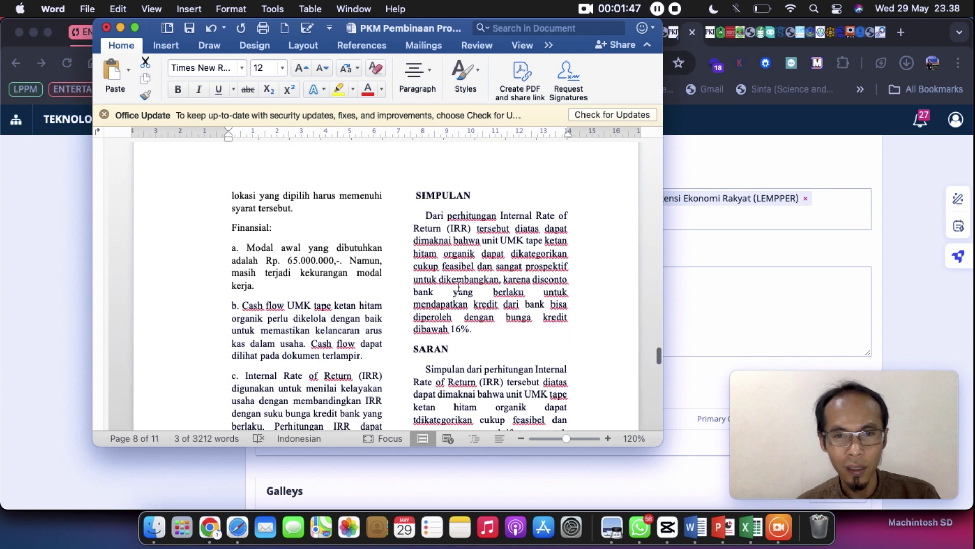
{"action": "scroll", "coordinate": [459, 286], "scroll_direction": "down", "scroll_amount": 12}
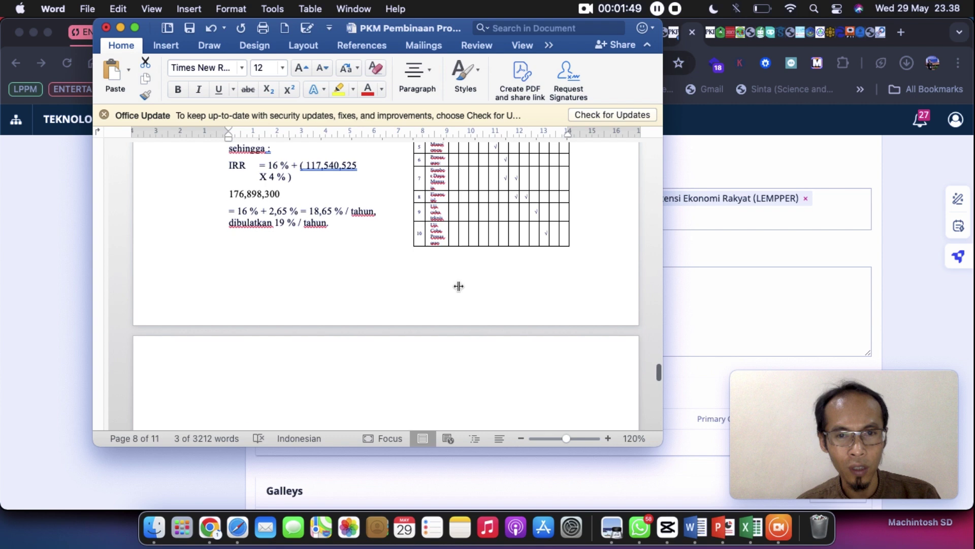
{"action": "scroll", "coordinate": [458, 286], "scroll_direction": "down", "scroll_amount": 6}
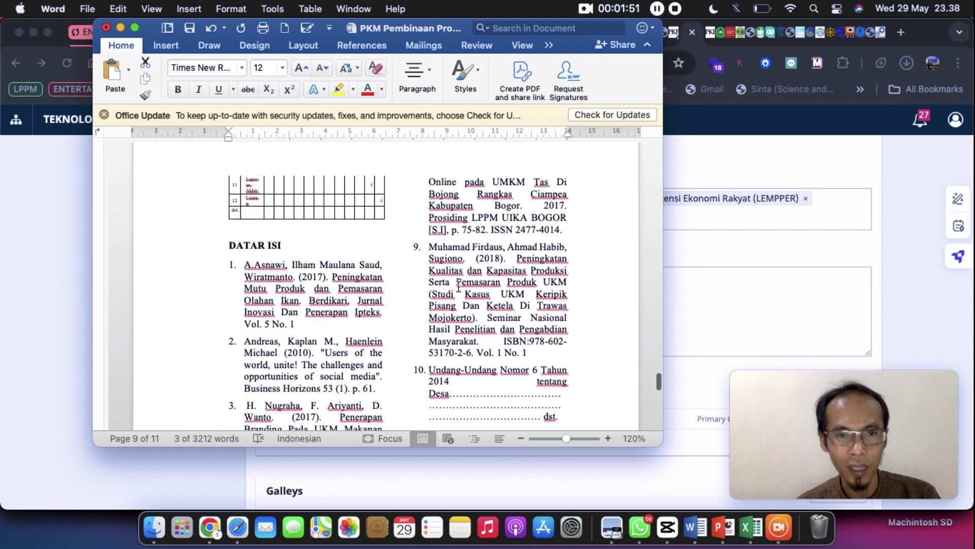
{"action": "scroll", "coordinate": [458, 286], "scroll_direction": "down", "scroll_amount": 1}
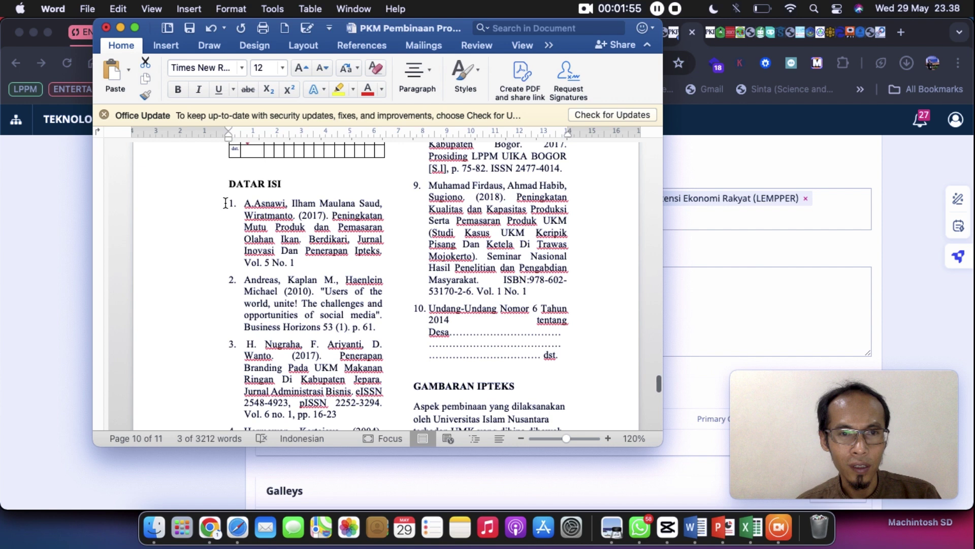
{"action": "left_click_drag", "start_coordinate": [225, 203], "coordinate": [573, 360]}
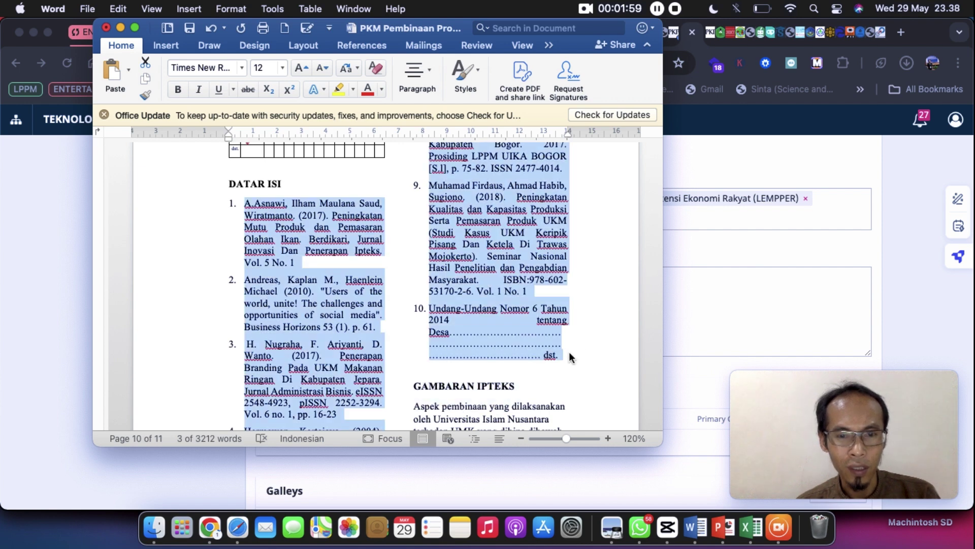
Step: Paste the copied reference list into the References field of the article submission form
{"action": "left_click", "coordinate": [731, 303]}
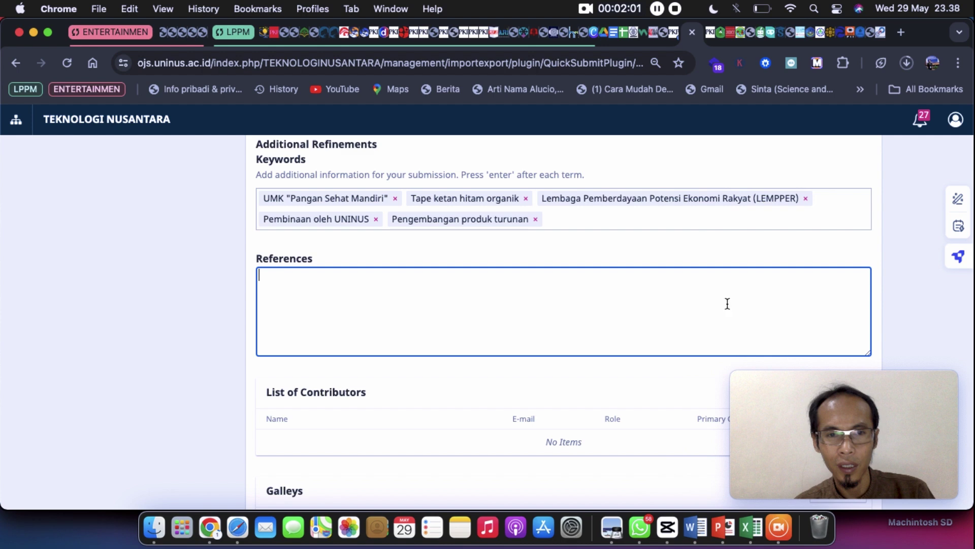
{"action": "key", "text": "super+v"}
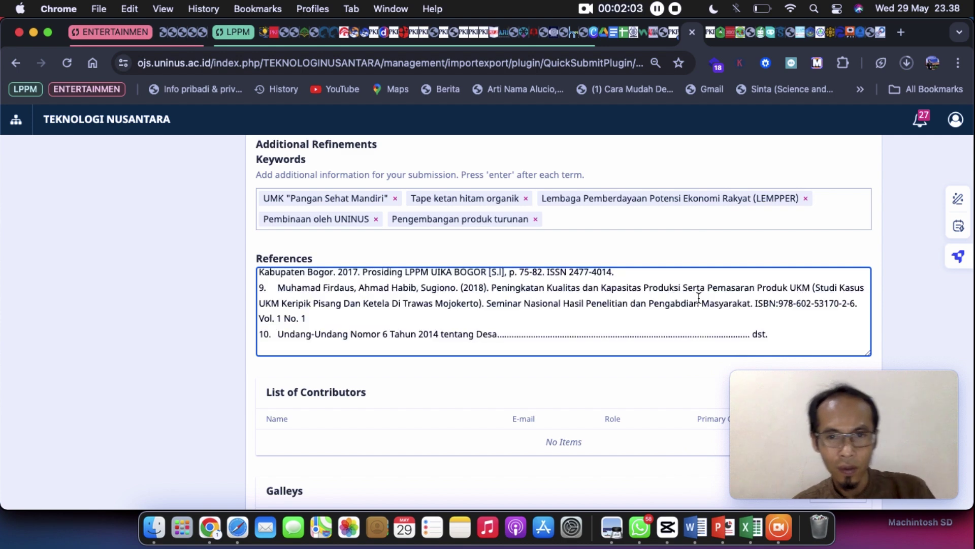
{"action": "scroll", "coordinate": [699, 299], "scroll_direction": "up", "scroll_amount": 1}
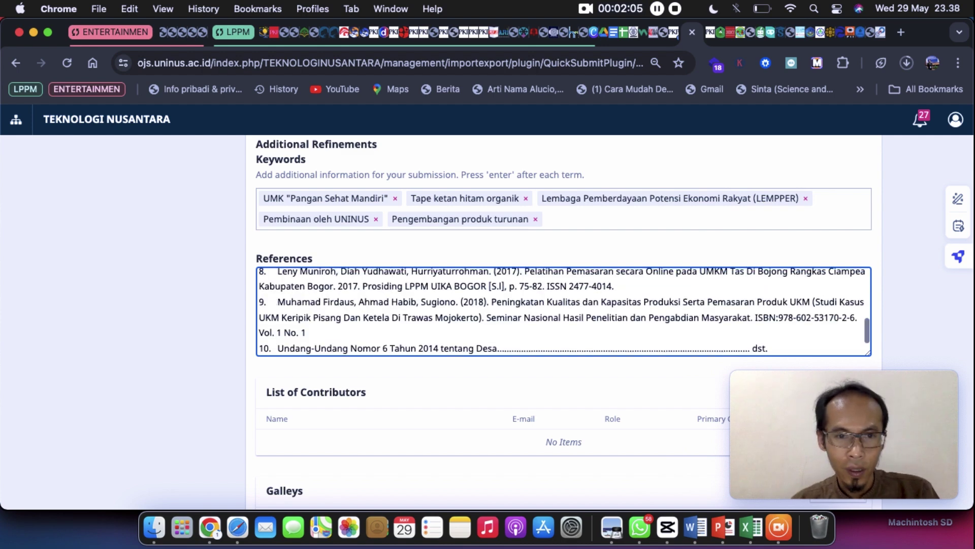
{"action": "left_click", "coordinate": [885, 255]}
Step: Start a new contributor for the article and copy the first author's name, without academic titles, from the Word manuscript
{"action": "scroll", "coordinate": [885, 254], "scroll_direction": "down", "scroll_amount": 3}
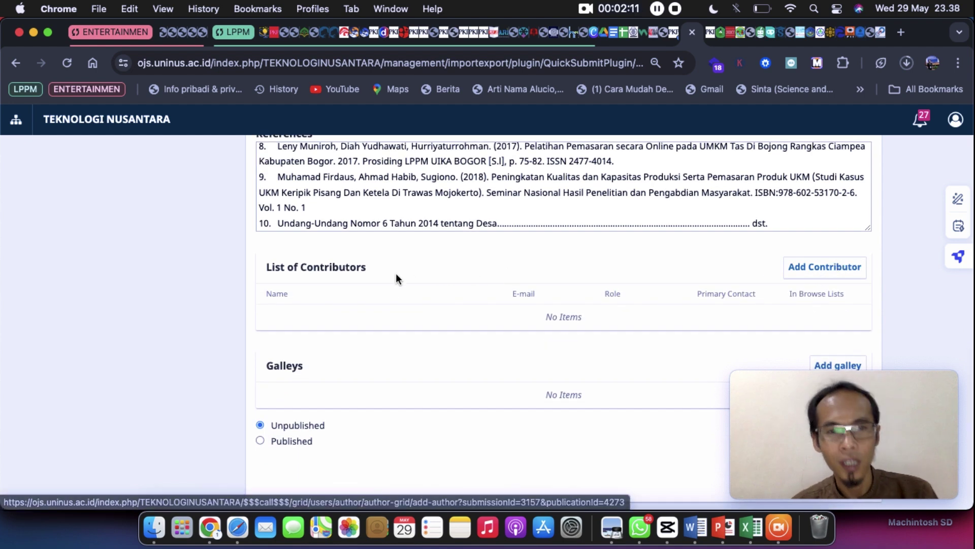
{"action": "left_click", "coordinate": [814, 274]}
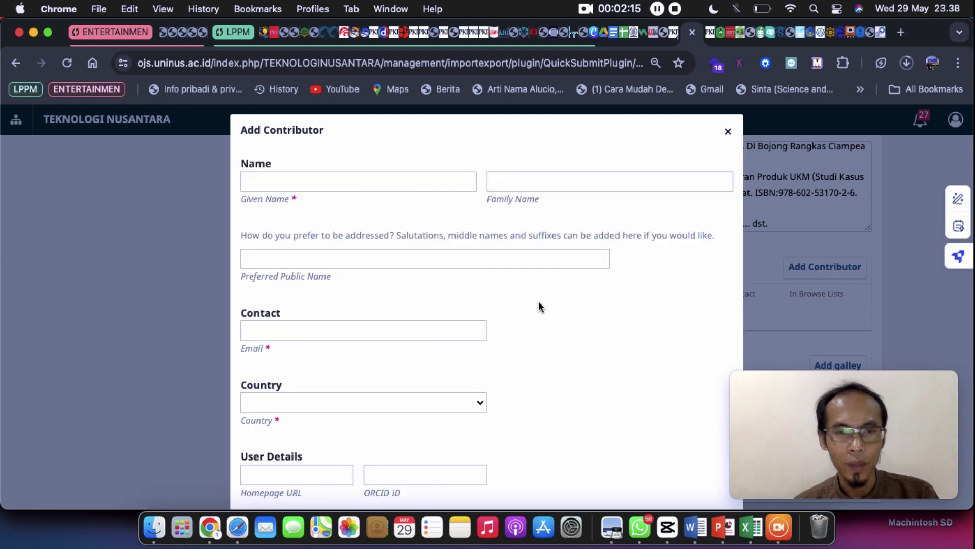
{"action": "key", "text": "ctrl+Up"}
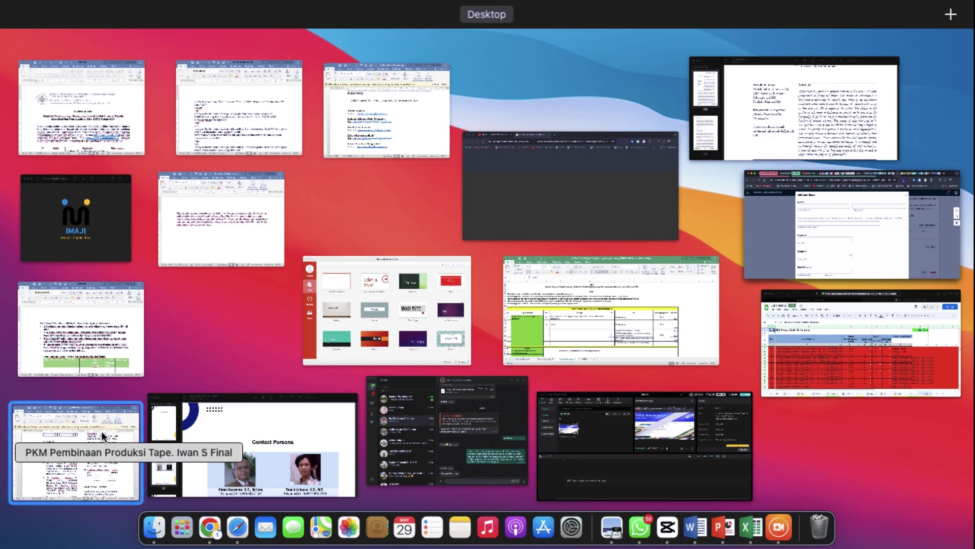
{"action": "left_click", "coordinate": [101, 436]}
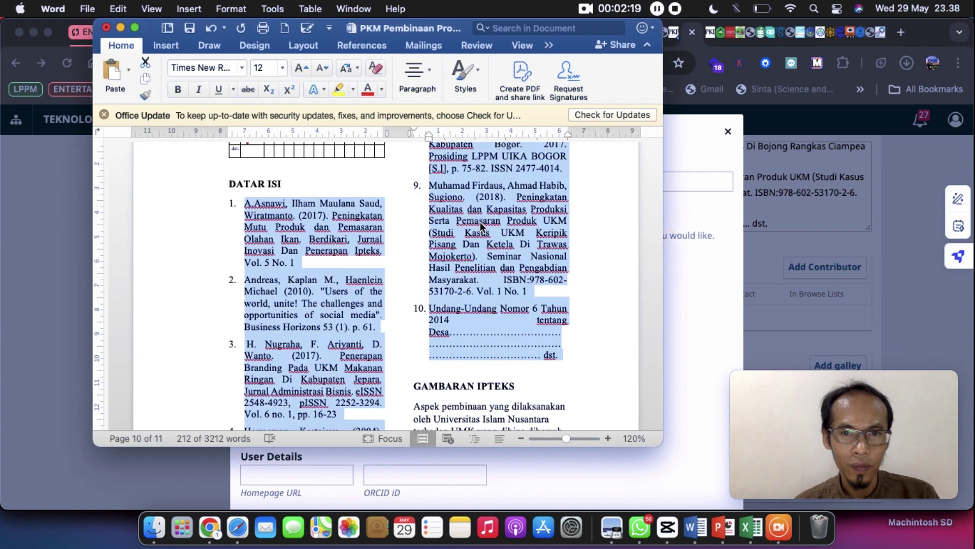
{"action": "scroll", "coordinate": [480, 222], "scroll_direction": "up", "scroll_amount": 10}
{"action": "scroll", "coordinate": [480, 221], "scroll_direction": "up", "scroll_amount": 20}
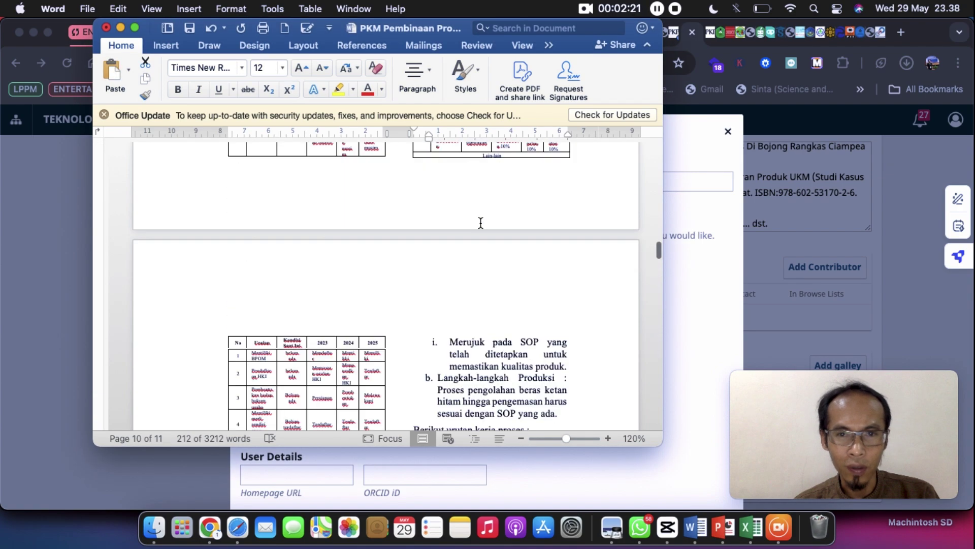
{"action": "scroll", "coordinate": [480, 221], "scroll_direction": "up", "scroll_amount": 5}
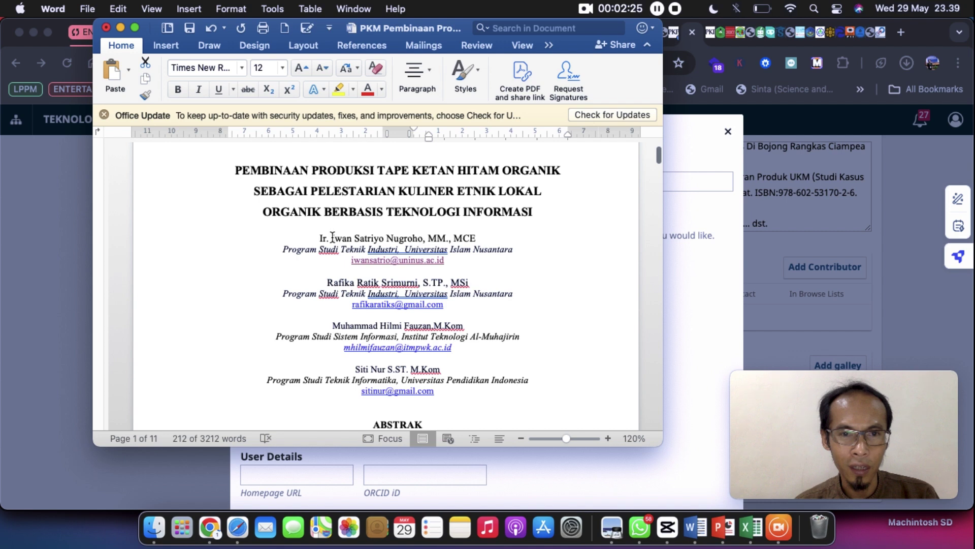
{"action": "left_click_drag", "start_coordinate": [332, 237], "coordinate": [394, 234]}
{"action": "key", "text": "super+c"}
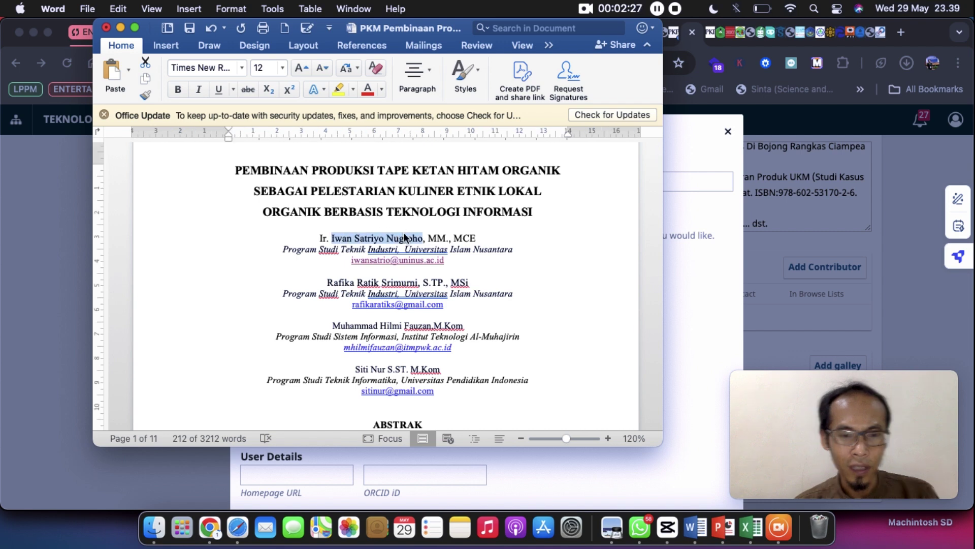
Step: Fill in the contributor's given name, family name and preferred public name with the copied author name
{"action": "left_click", "coordinate": [714, 278]}
{"action": "left_click", "coordinate": [390, 182]}
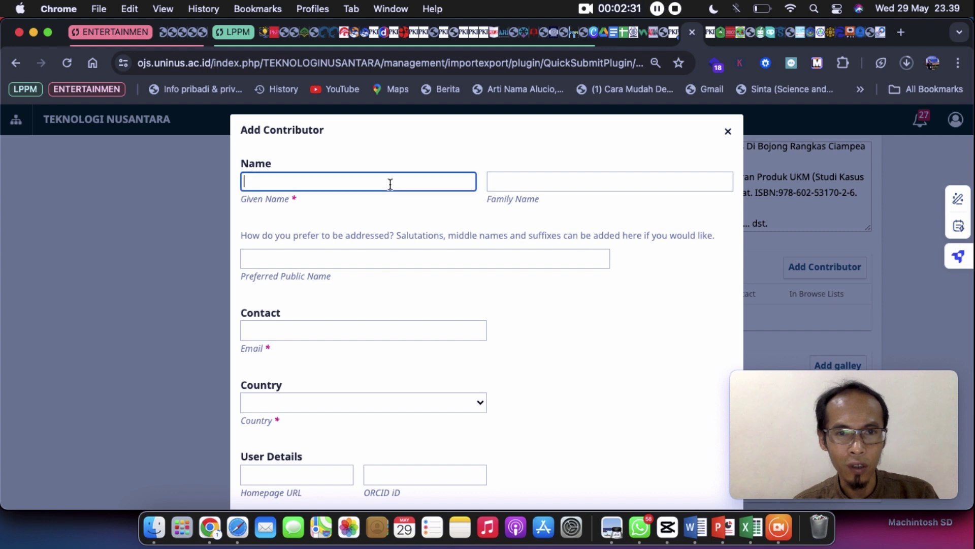
{"action": "key", "text": "super+v"}
{"action": "left_click", "coordinate": [494, 184]}
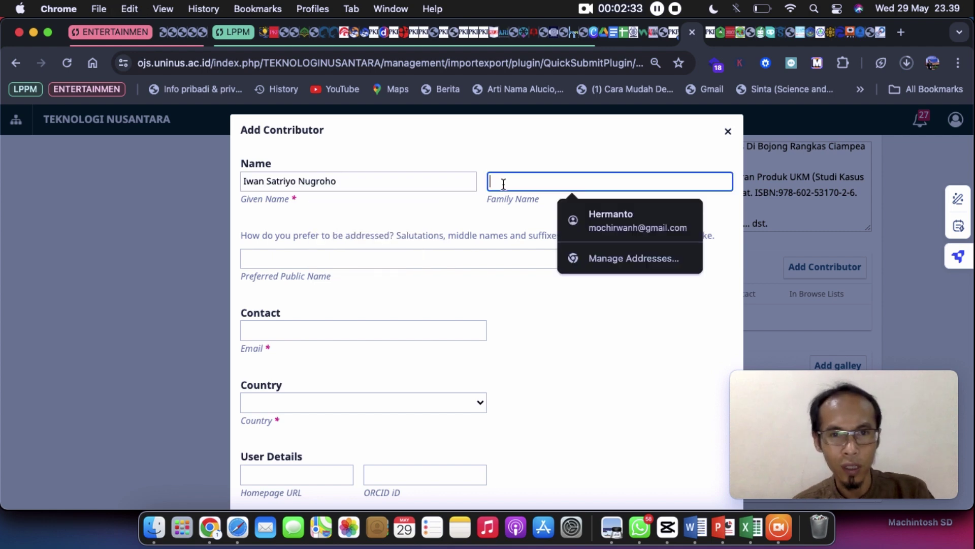
{"action": "key", "text": "super+v"}
{"action": "left_click", "coordinate": [346, 259]}
{"action": "key", "text": "super+v"}
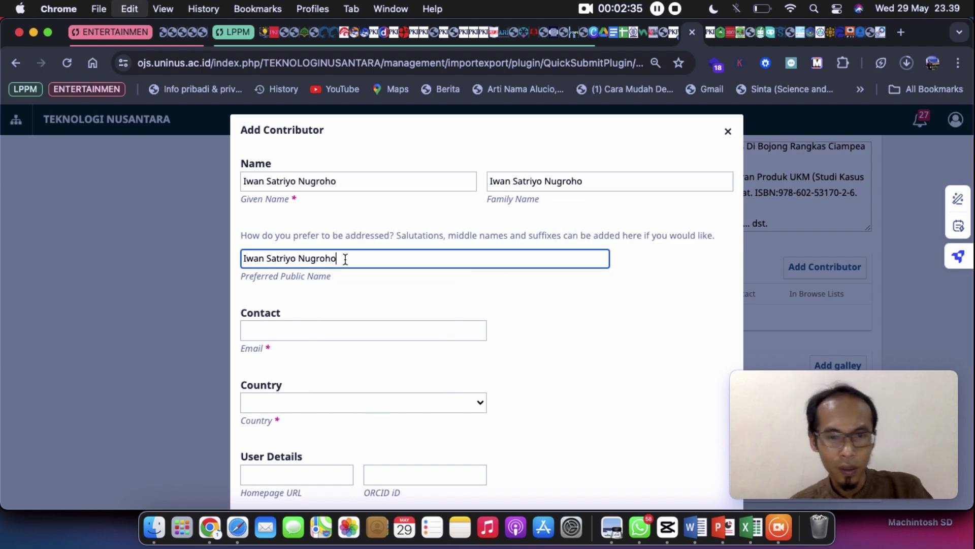
Step: Copy the first author's e-mail address from the Word manuscript into the contributor's Email field in Chrome
{"action": "key", "text": "ctrl+Up"}
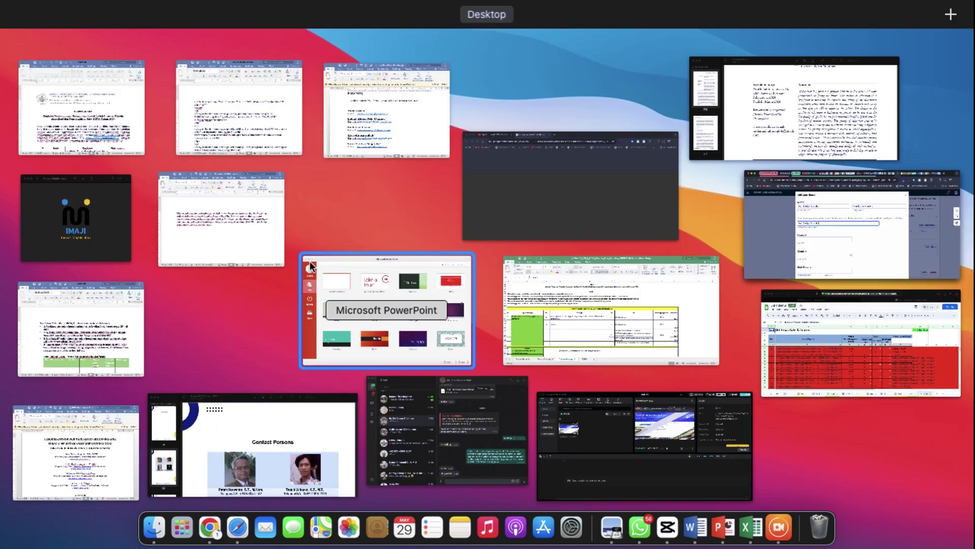
{"action": "left_click", "coordinate": [81, 463]}
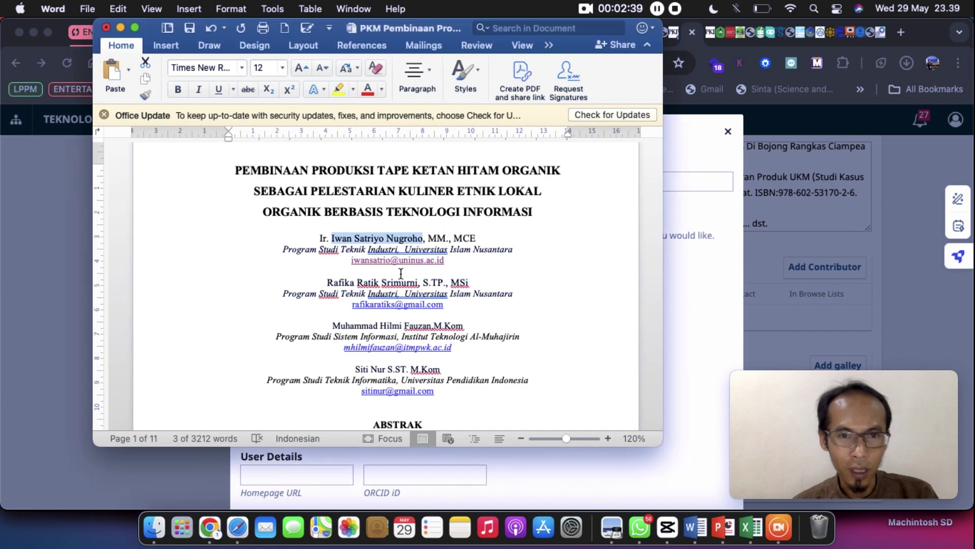
{"action": "left_click_drag", "start_coordinate": [445, 260], "coordinate": [349, 263]}
{"action": "key", "text": "super+c"}
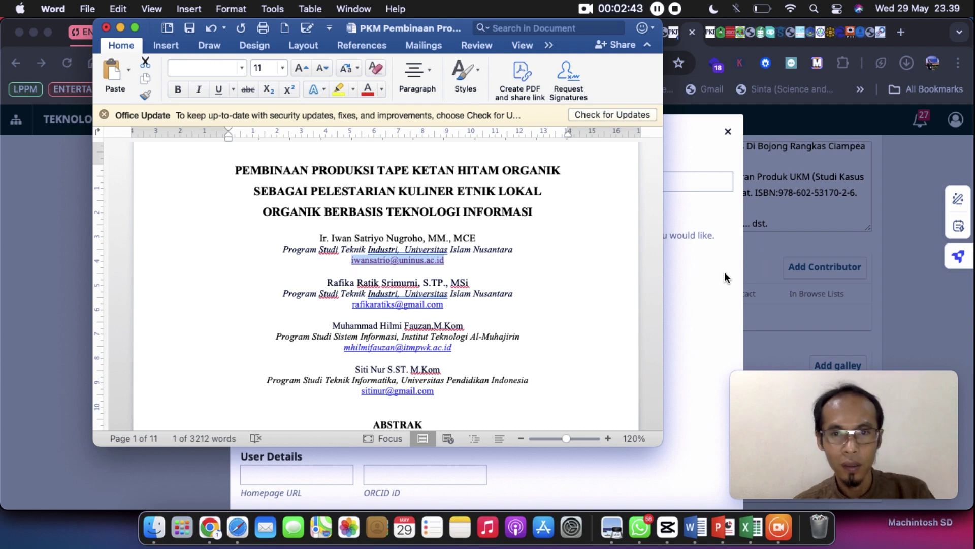
{"action": "key", "text": "super+Tab"}
{"action": "left_click", "coordinate": [433, 339]}
{"action": "key", "text": "super+v"}
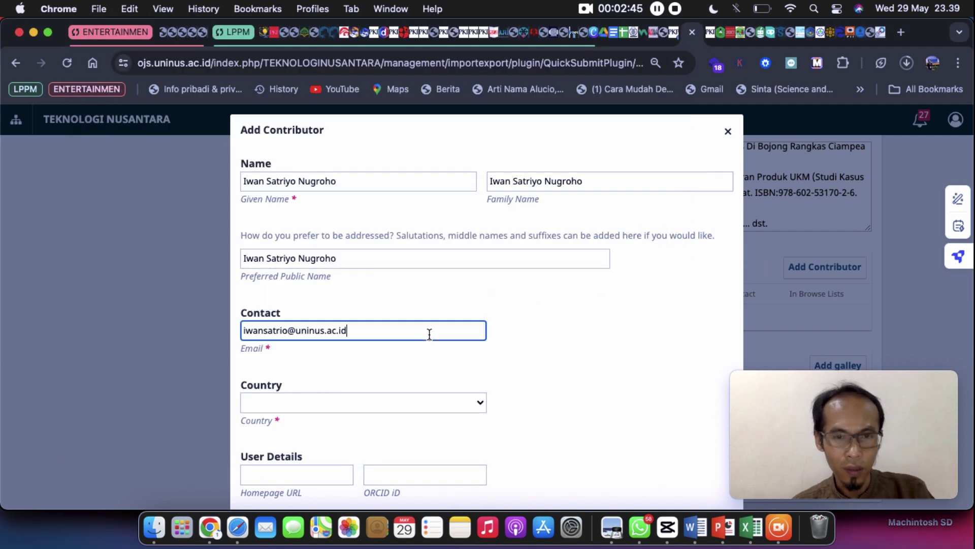
Step: Set the first contributor's country to Indonesia
{"action": "left_click", "coordinate": [457, 406]}
{"action": "type", "text": "indo"}
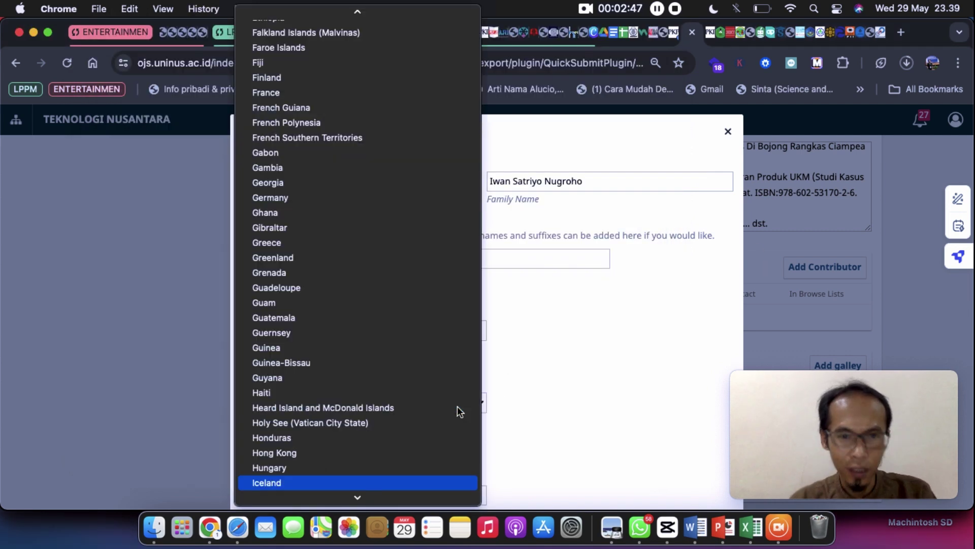
{"action": "key", "text": "Return"}
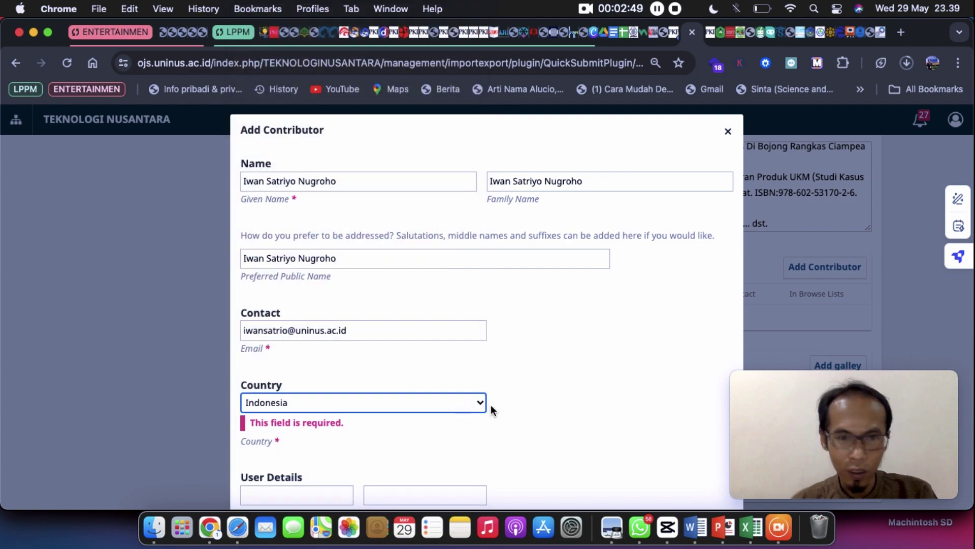
Step: Copy Universitas Islam Nusantara from the first author's affiliation line in the Word manuscript into the contributor's Affiliation field in Chrome
{"action": "scroll", "coordinate": [560, 407], "scroll_direction": "down", "scroll_amount": 3}
{"action": "scroll", "coordinate": [560, 407], "scroll_direction": "down", "scroll_amount": 1}
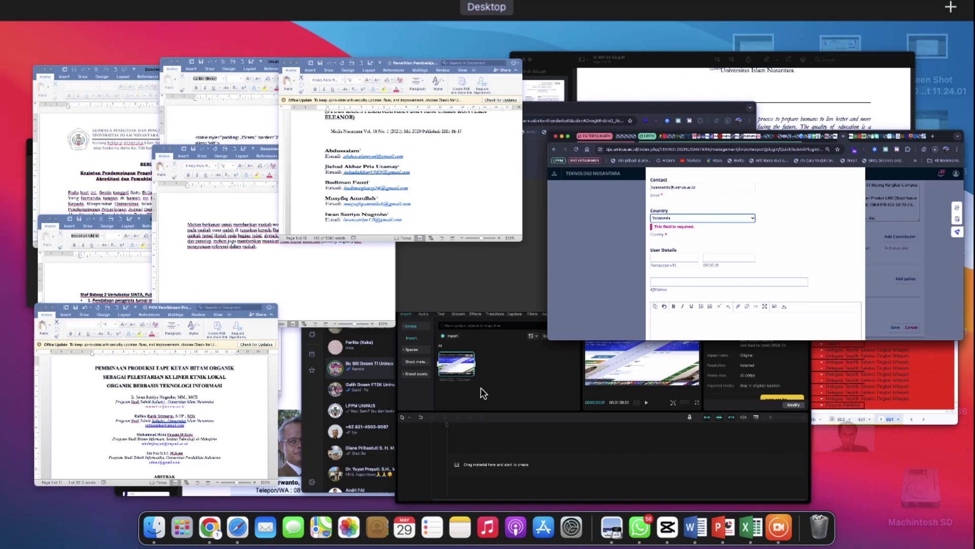
{"action": "key", "text": "ctrl+Up"}
{"action": "left_click", "coordinate": [76, 452]}
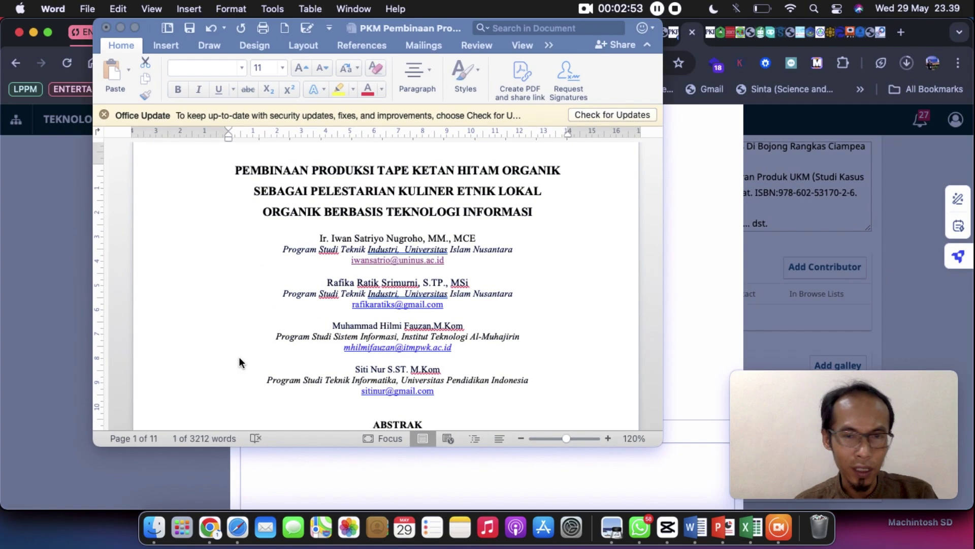
{"action": "left_click_drag", "start_coordinate": [524, 252], "coordinate": [436, 252]}
{"action": "key", "text": "super+c"}
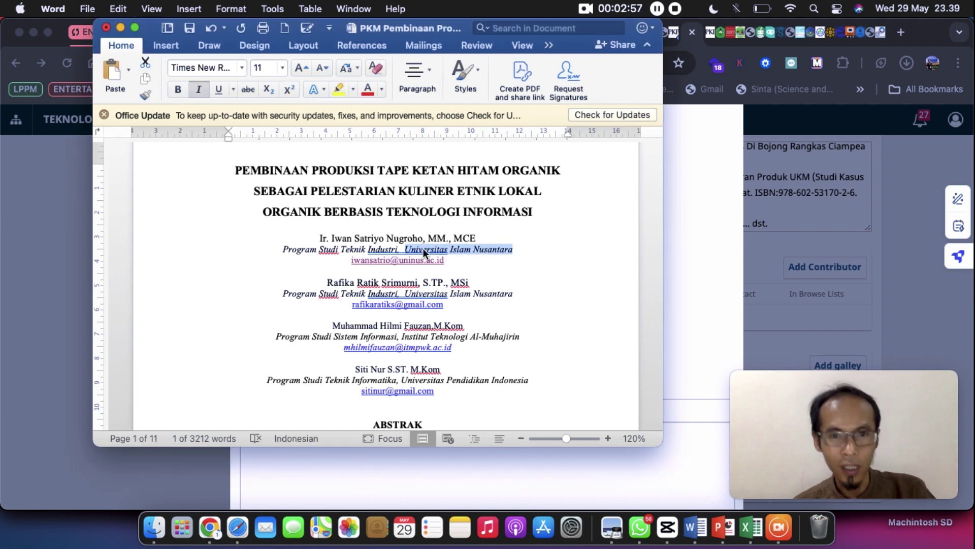
{"action": "left_click", "coordinate": [724, 229]}
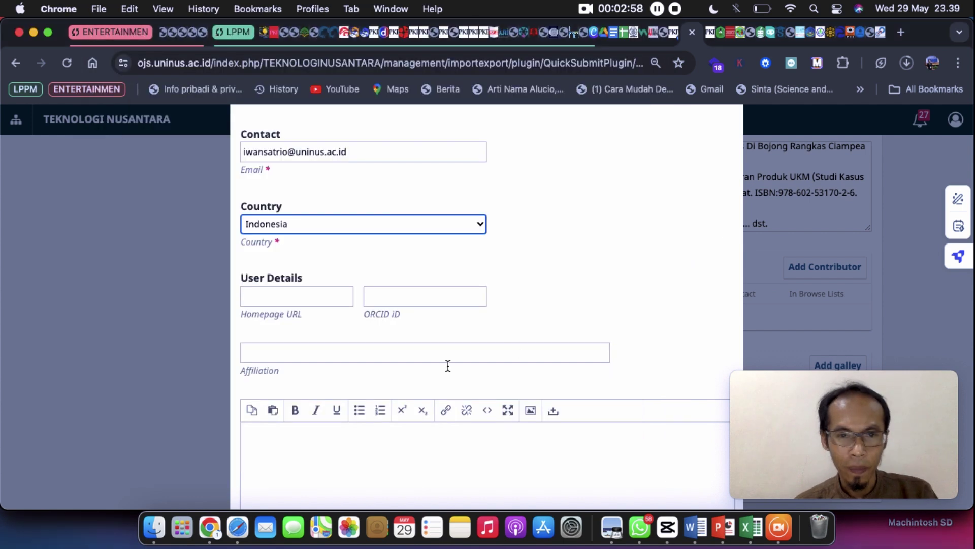
{"action": "left_click", "coordinate": [399, 350]}
{"action": "key", "text": "super+v"}
{"action": "left_click", "coordinate": [619, 316]}
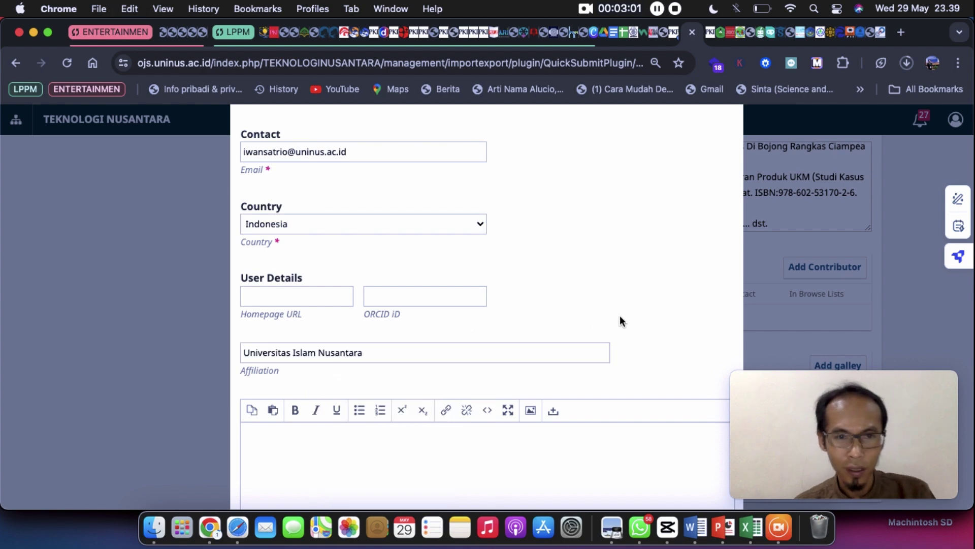
Step: Give the contributor the Author role, mark them as principal contact for editorial correspondence, and save the contributor
{"action": "scroll", "coordinate": [616, 312], "scroll_direction": "down", "scroll_amount": 3}
{"action": "scroll", "coordinate": [614, 306], "scroll_direction": "down", "scroll_amount": 5}
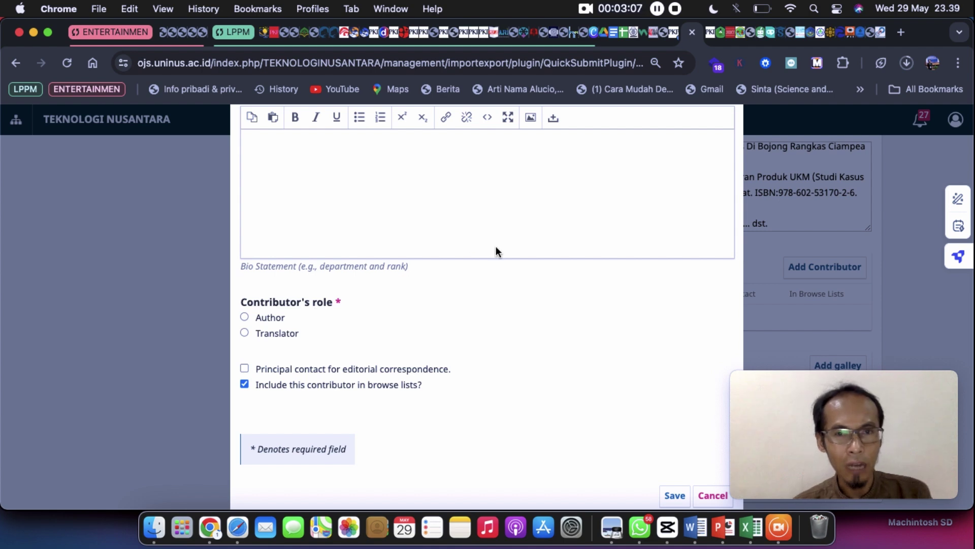
{"action": "scroll", "coordinate": [496, 246], "scroll_direction": "up", "scroll_amount": 3}
{"action": "scroll", "coordinate": [496, 246], "scroll_direction": "down", "scroll_amount": 2}
{"action": "scroll", "coordinate": [496, 249], "scroll_direction": "down", "scroll_amount": 2}
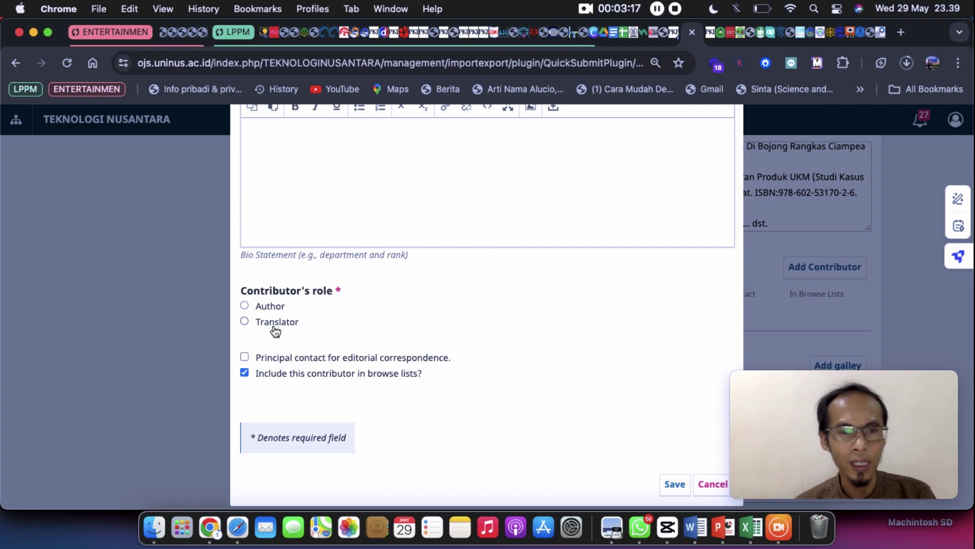
{"action": "left_click", "coordinate": [245, 305]}
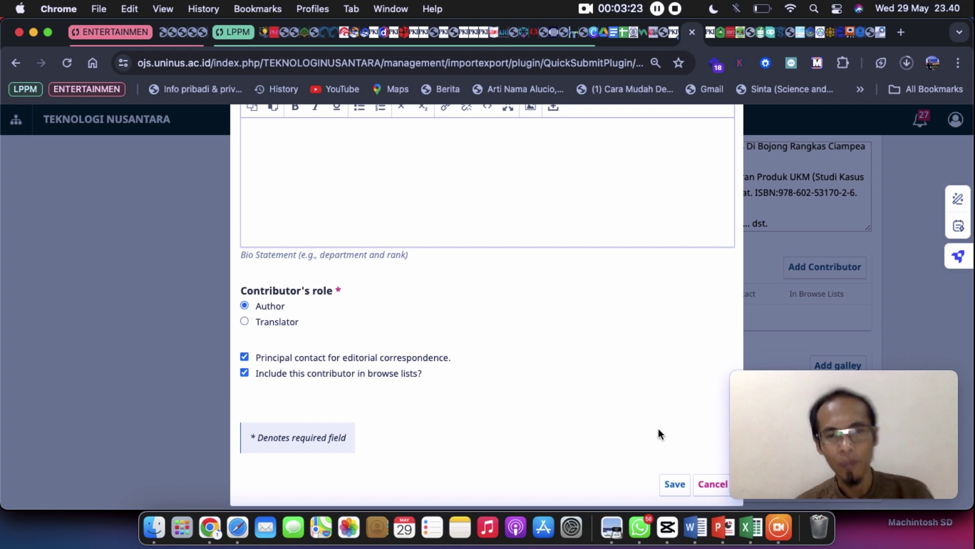
{"action": "left_click", "coordinate": [675, 484]}
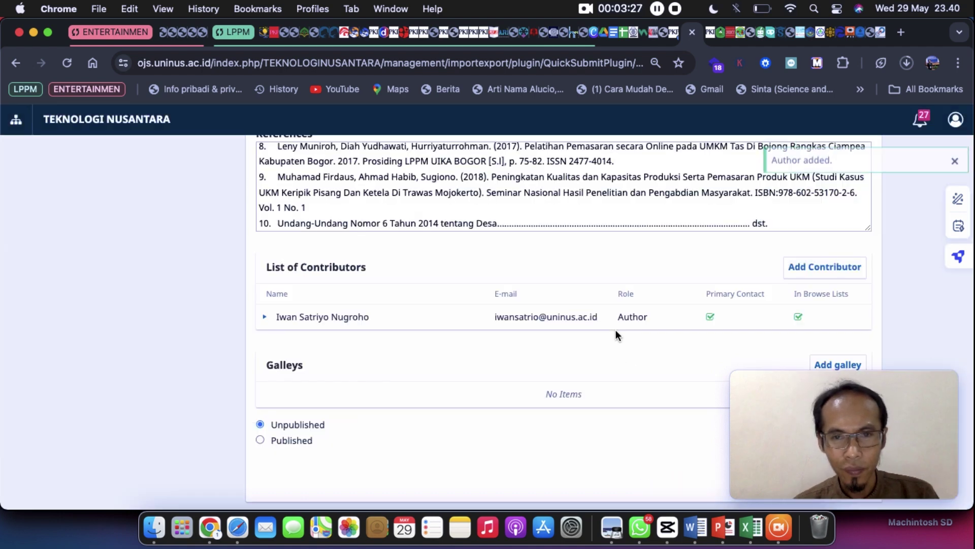
Step: Start a second contributor for the article and copy the second author's name, without academic titles, from the Word manuscript
{"action": "left_click", "coordinate": [837, 275]}
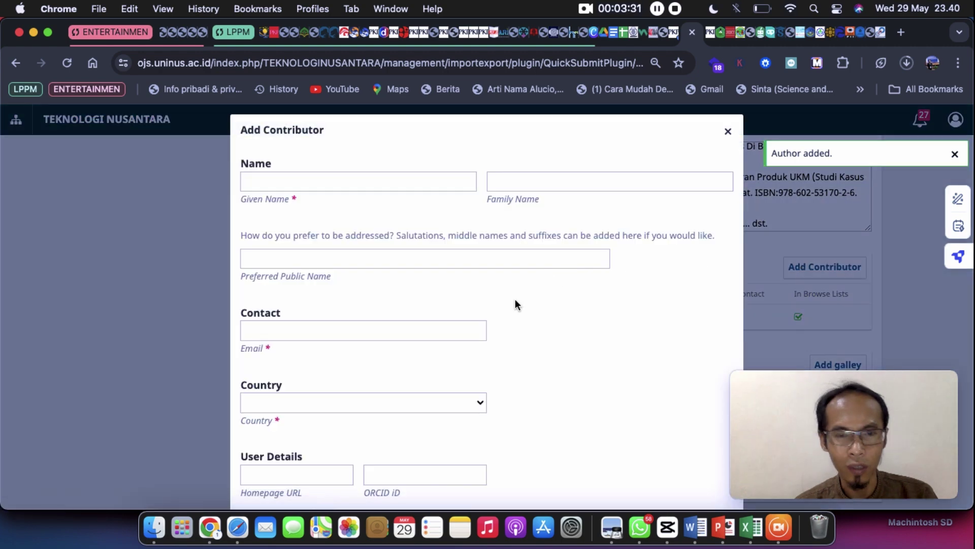
{"action": "key", "text": "ctrl+Up"}
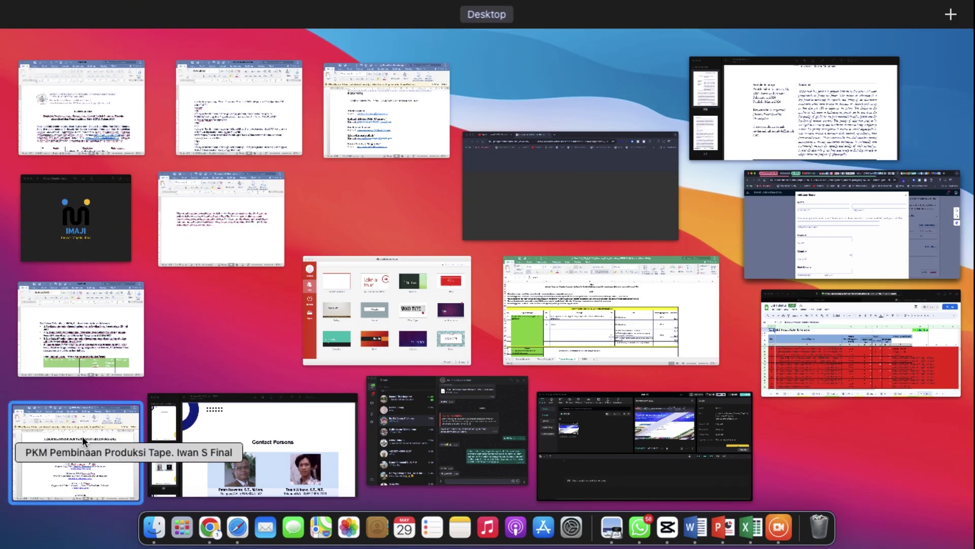
{"action": "left_click", "coordinate": [82, 436]}
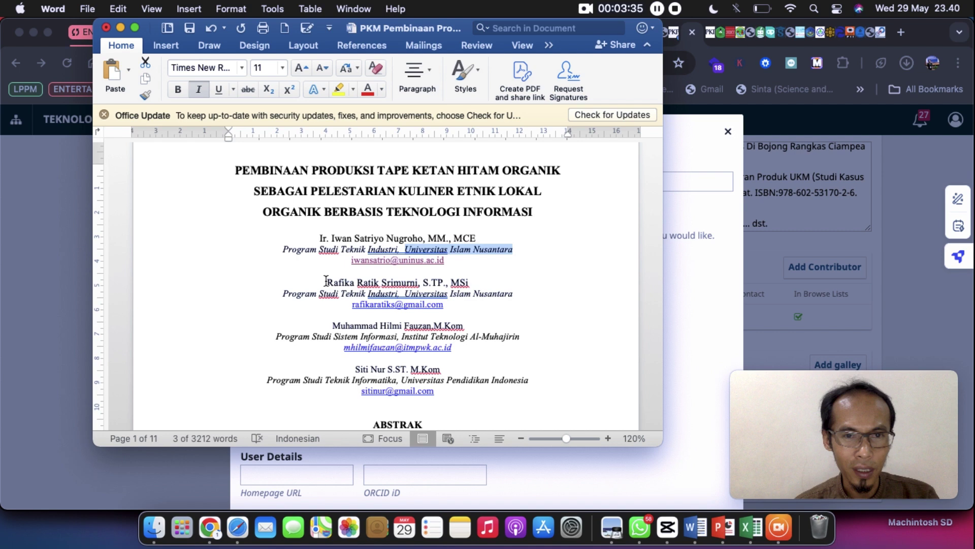
{"action": "left_click_drag", "start_coordinate": [326, 282], "coordinate": [399, 281]}
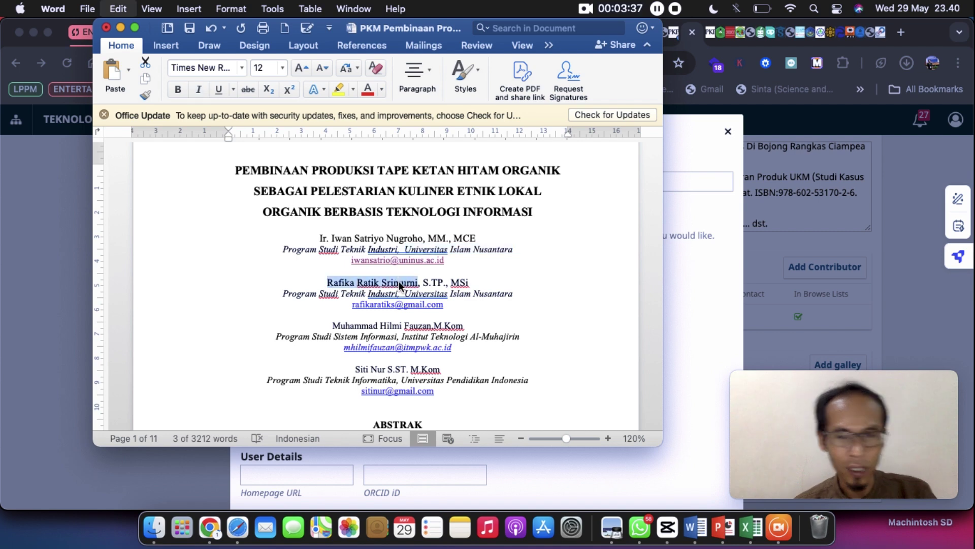
Step: Paste the second author's name into the new contributor's given name, family name and preferred public name in Chrome
{"action": "left_click", "coordinate": [698, 275]}
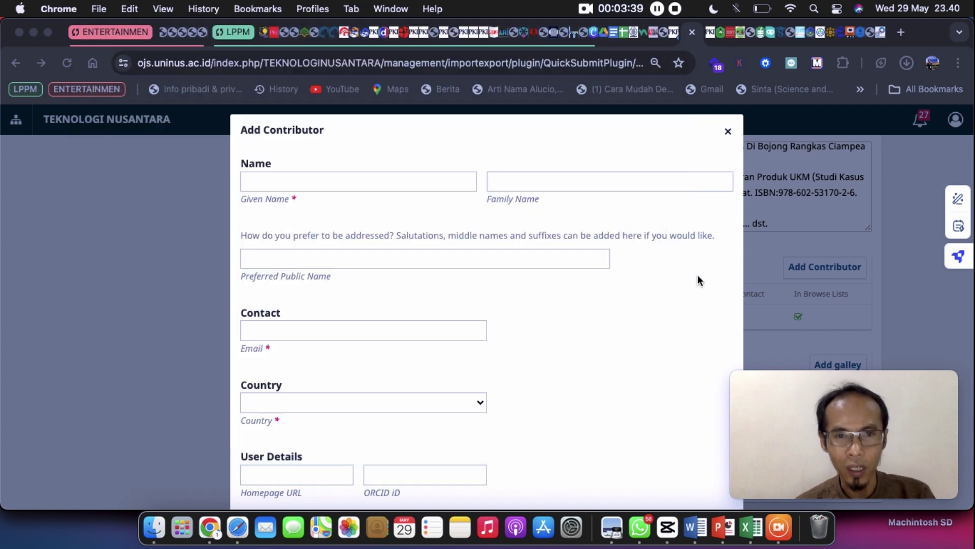
{"action": "left_click", "coordinate": [393, 180]}
{"action": "key", "text": "super+v"}
{"action": "left_click", "coordinate": [538, 179]}
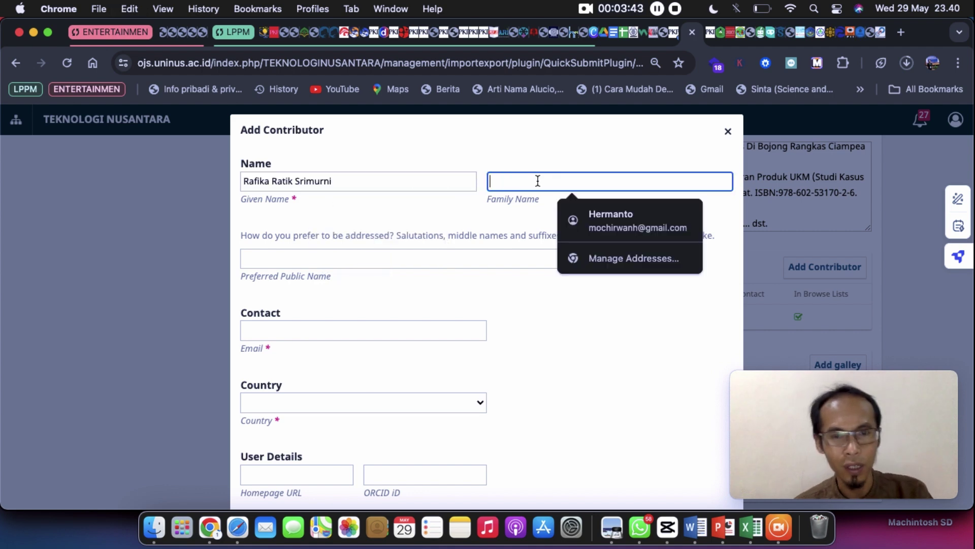
{"action": "key", "text": "super+v"}
{"action": "left_click", "coordinate": [420, 266]}
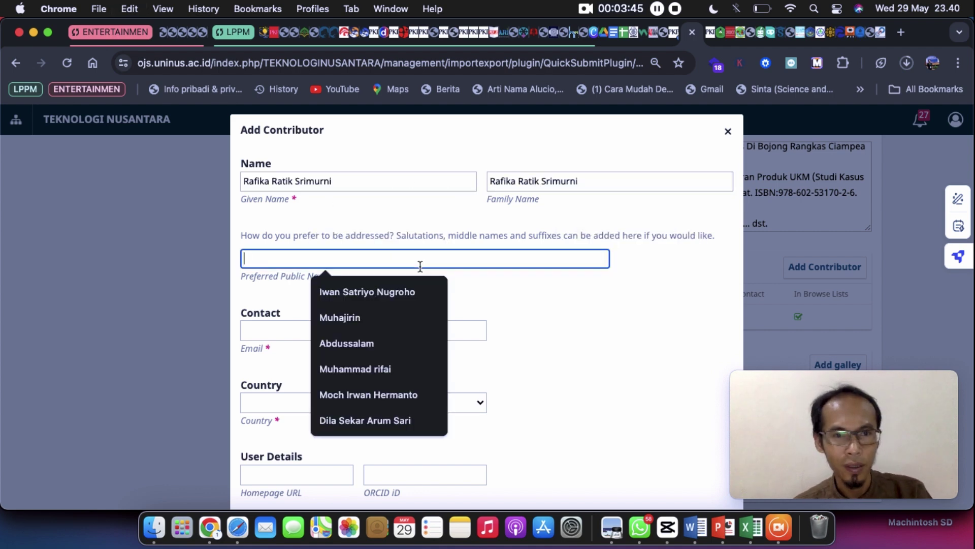
{"action": "key", "text": "super+v"}
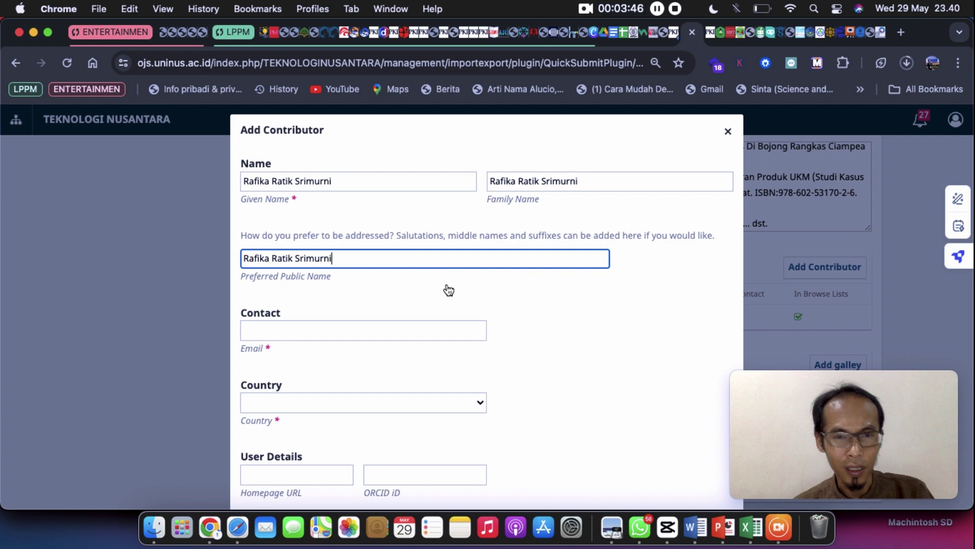
Step: Copy the second author's e-mail address from the Word manuscript into the contributor's Email field in Chrome
{"action": "key", "text": "ctrl+Up"}
{"action": "left_click", "coordinate": [97, 457]}
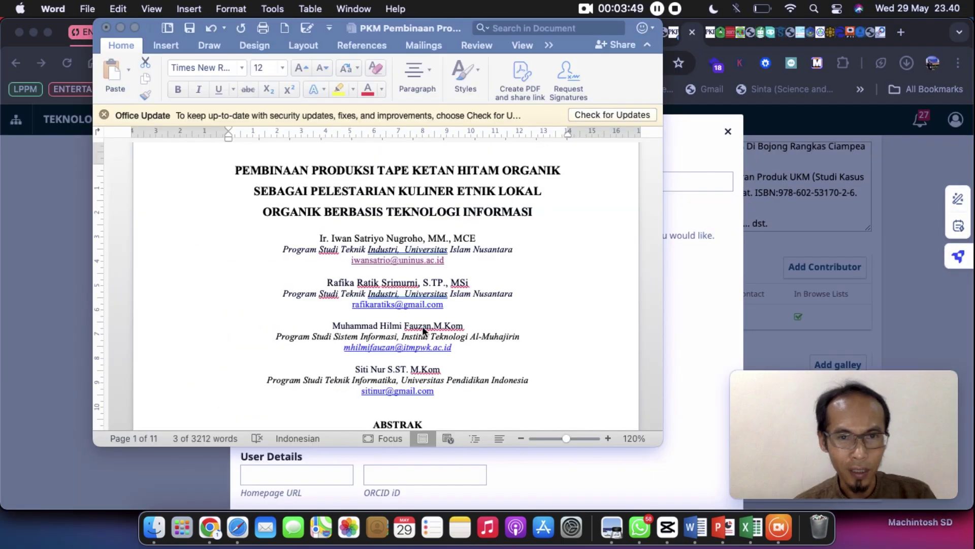
{"action": "left_click_drag", "start_coordinate": [456, 303], "coordinate": [356, 305]}
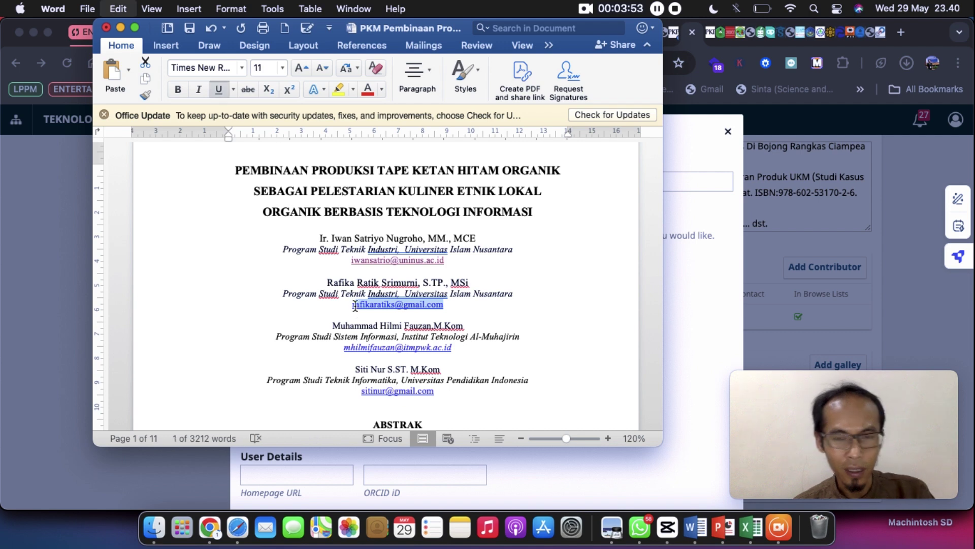
{"action": "left_click", "coordinate": [703, 295]}
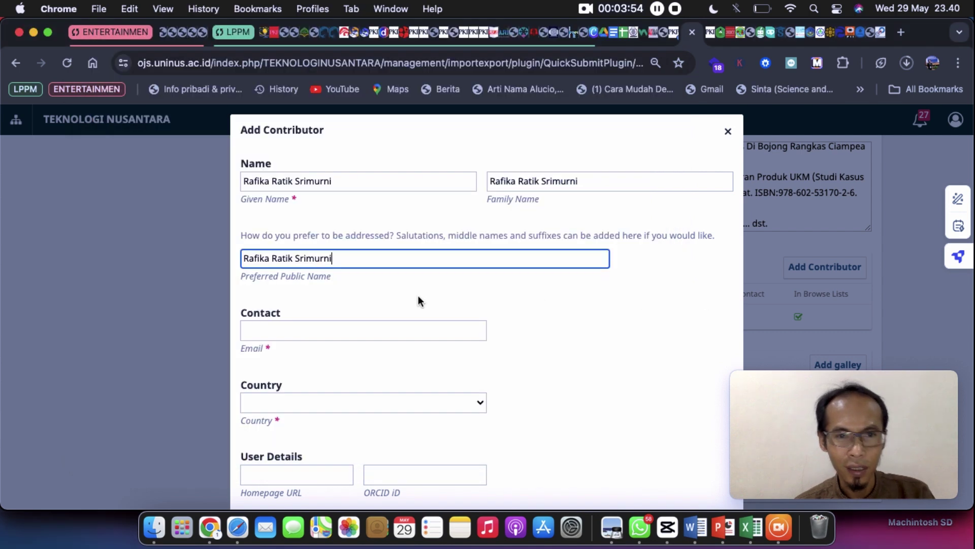
{"action": "left_click", "coordinate": [377, 331]}
{"action": "key", "text": "super+v"}
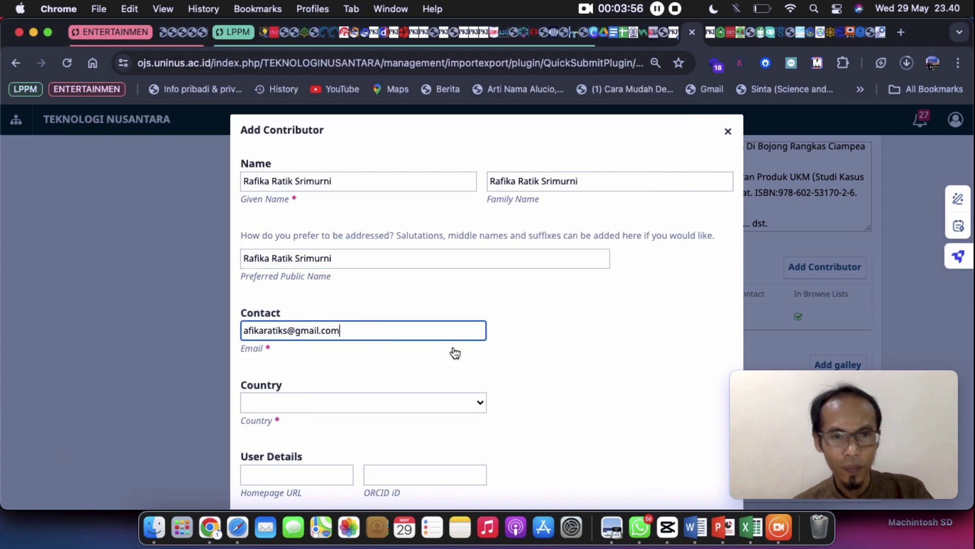
Step: Set the second contributor's country to Indonesia
{"action": "left_click", "coordinate": [462, 399]}
{"action": "type", "text": "ndonesia"}
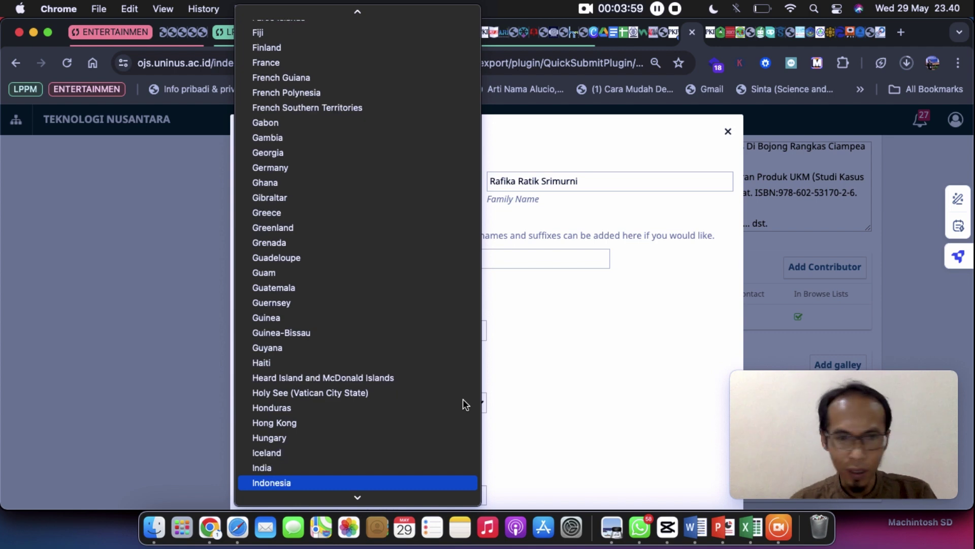
{"action": "key", "text": "Return"}
Step: Fill in Universitas Islam Nusantara as the second contributor's affiliation and save the contributor with the Author role
{"action": "scroll", "coordinate": [604, 417], "scroll_direction": "down", "scroll_amount": 5}
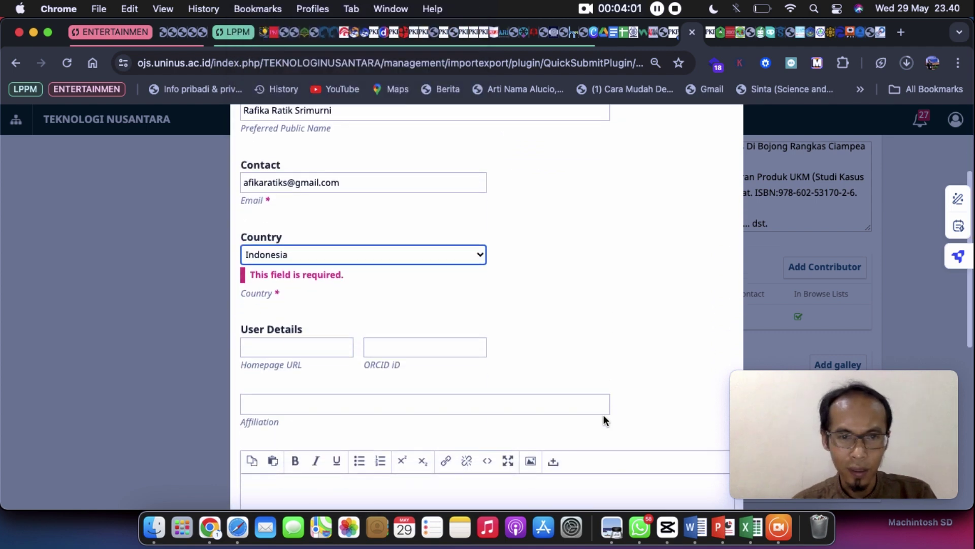
{"action": "left_click", "coordinate": [557, 353]}
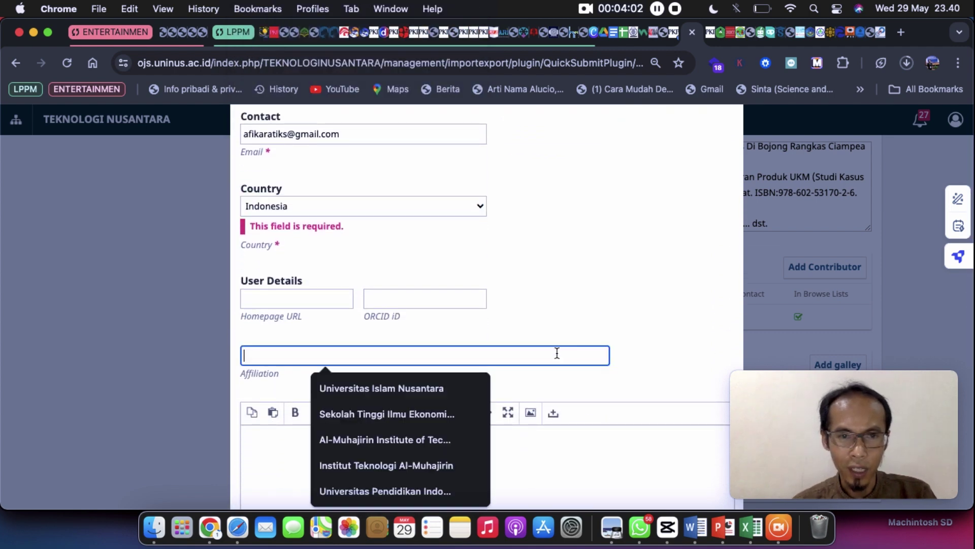
{"action": "left_click", "coordinate": [399, 387]}
{"action": "scroll", "coordinate": [651, 336], "scroll_direction": "down", "scroll_amount": 5}
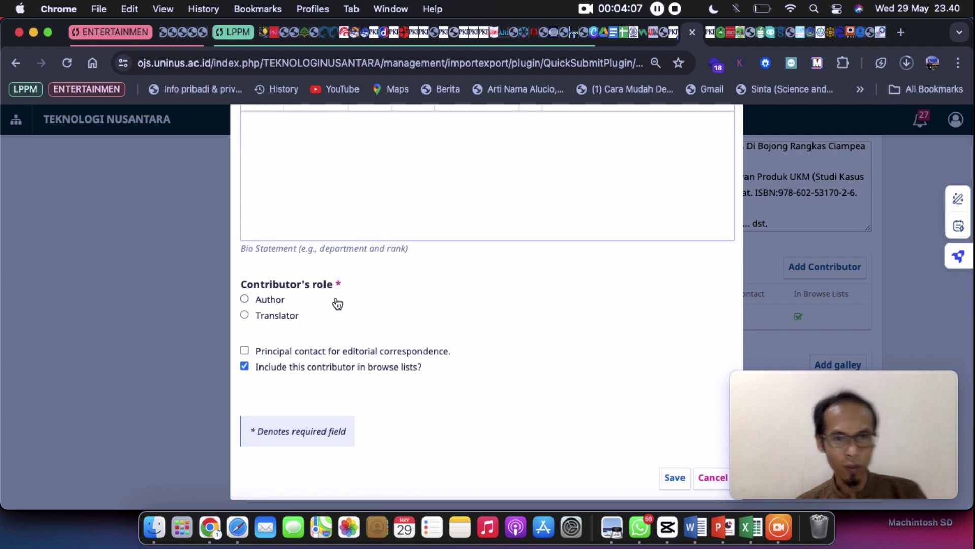
{"action": "left_click", "coordinate": [245, 299]}
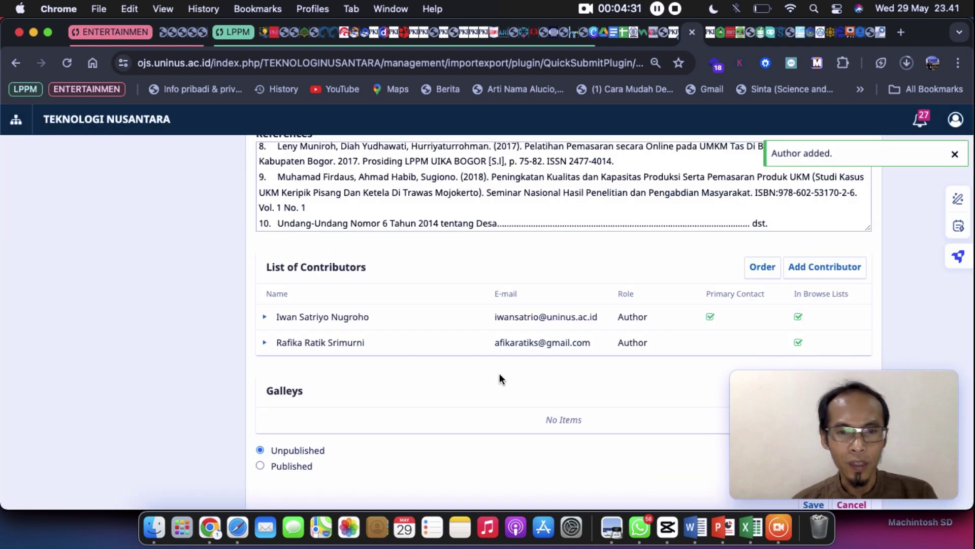
Step: Compare the authors listed in the Word manuscript with the article's contributor list in Chrome
{"action": "scroll", "coordinate": [499, 373], "scroll_direction": "down", "scroll_amount": 2}
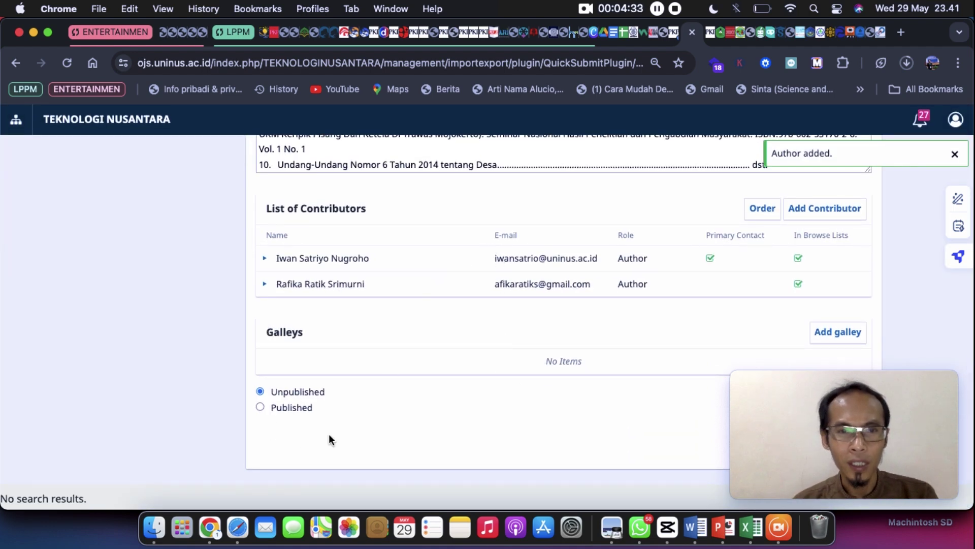
{"action": "key", "text": "ctrl+Up"}
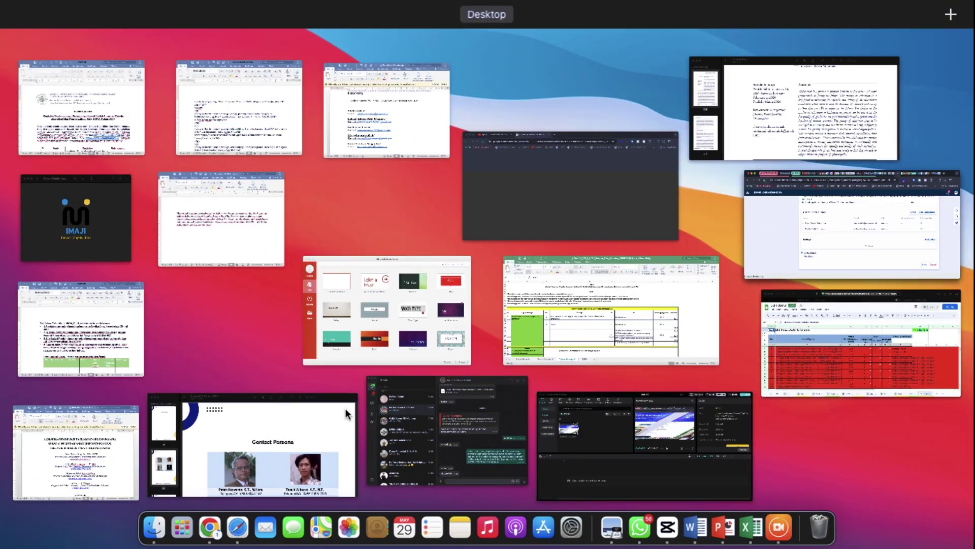
{"action": "left_click", "coordinate": [63, 450]}
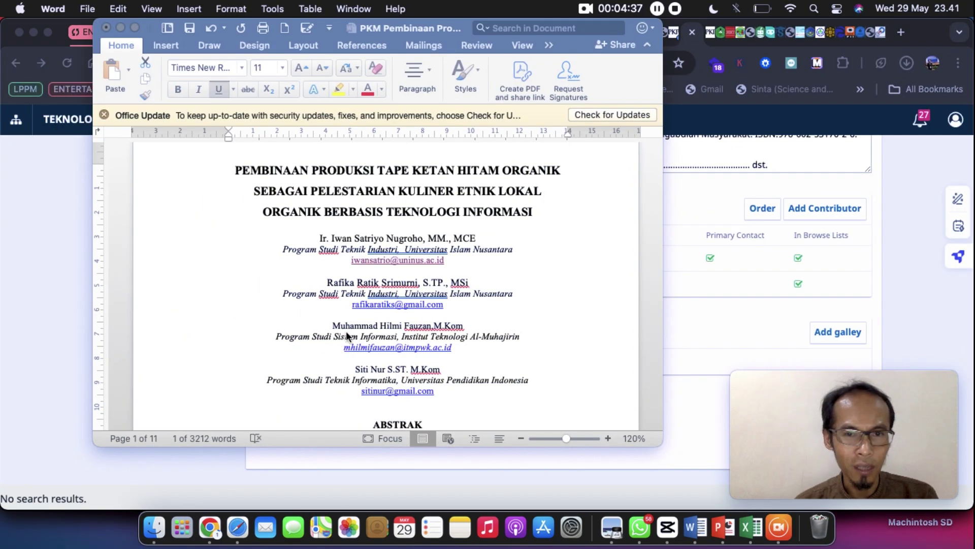
{"action": "left_click_drag", "start_coordinate": [355, 304], "coordinate": [444, 304]}
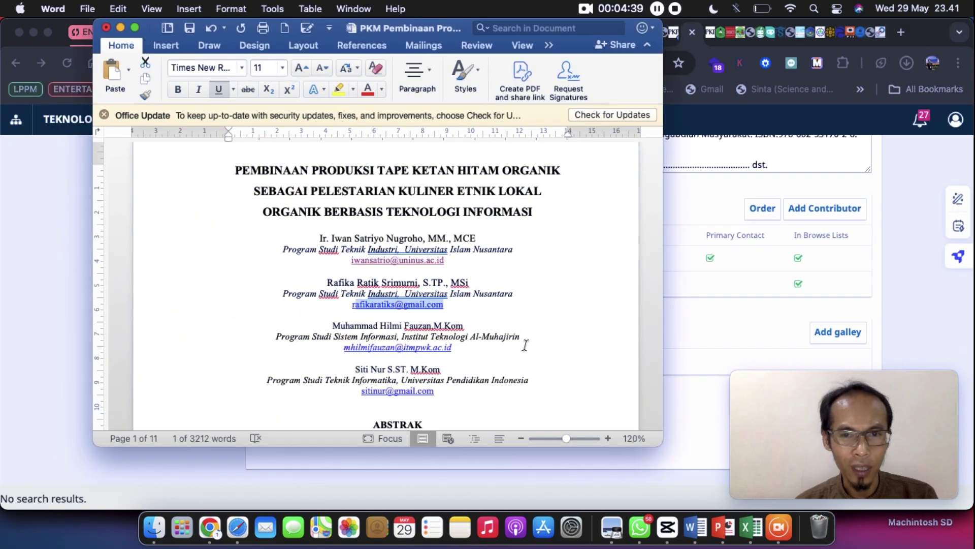
{"action": "left_click", "coordinate": [703, 341]}
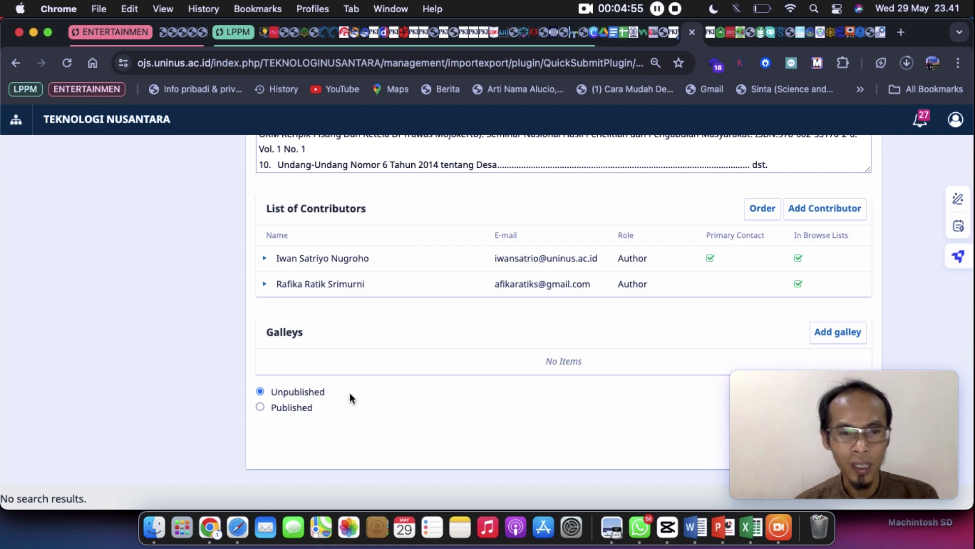
{"action": "key", "text": "ctrl+Up"}
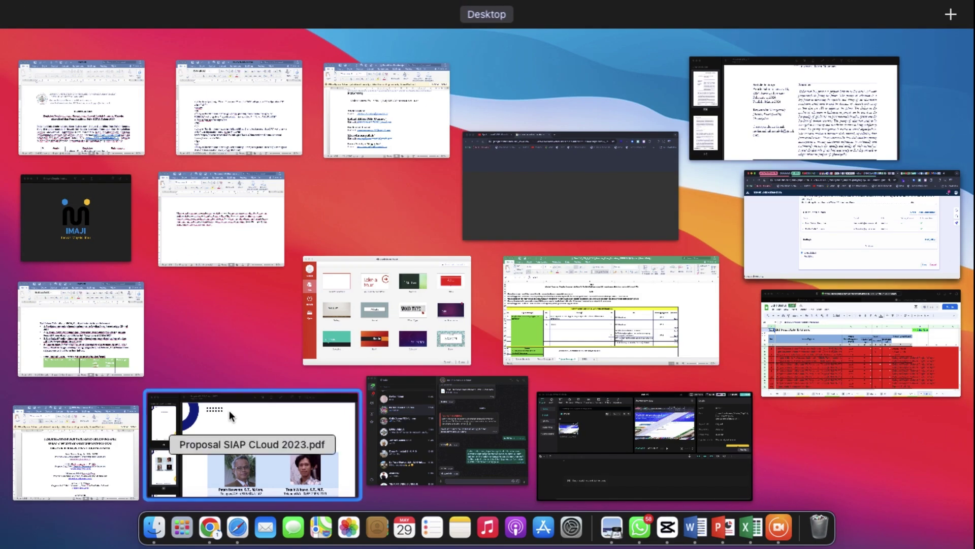
{"action": "left_click", "coordinate": [84, 462]}
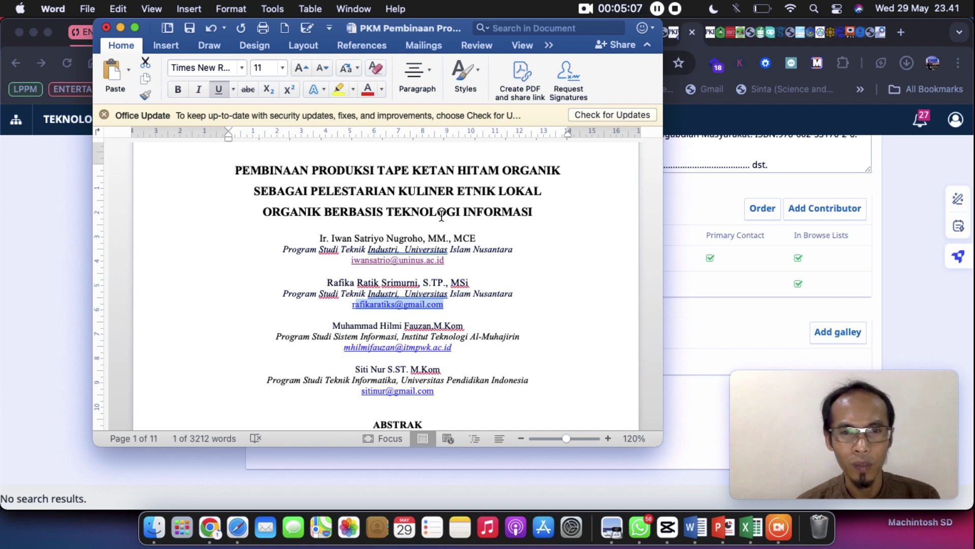
{"action": "left_click", "coordinate": [718, 335]}
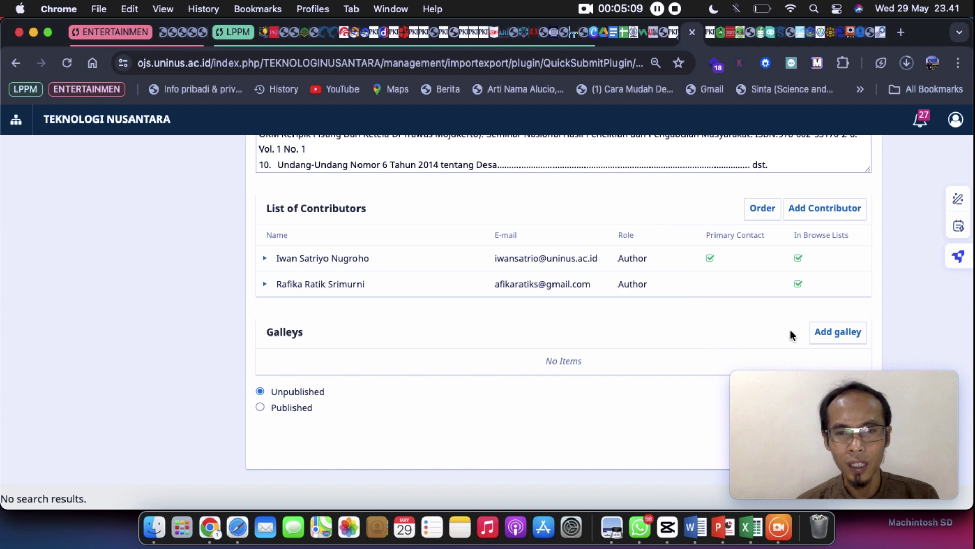
Step: Create a new galley labelled PDF for the article and save it
{"action": "left_click", "coordinate": [848, 336]}
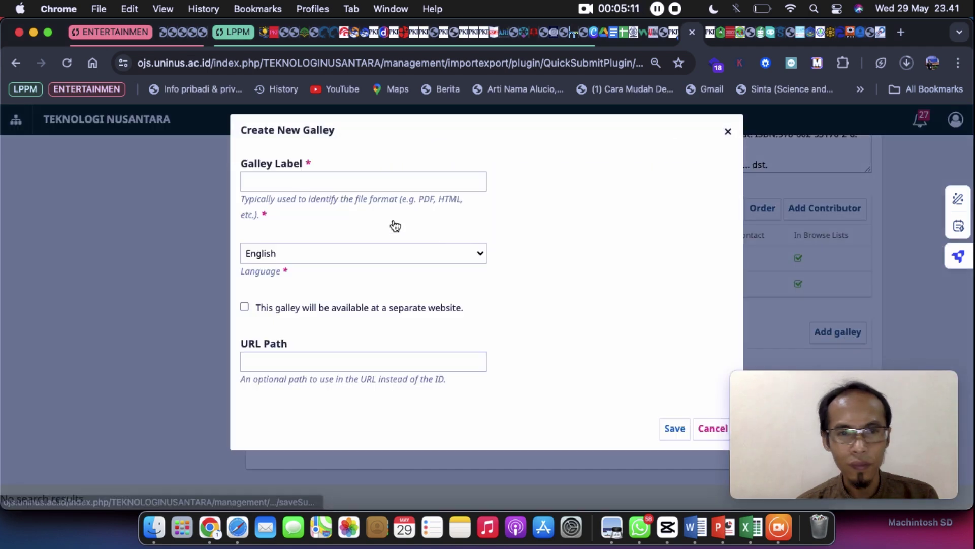
{"action": "left_click", "coordinate": [364, 181]}
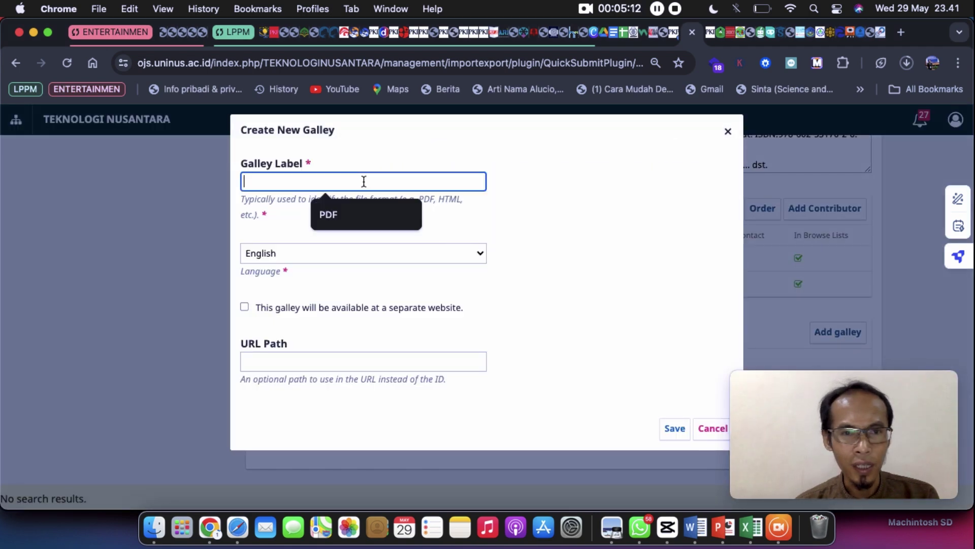
{"action": "left_click", "coordinate": [328, 212]}
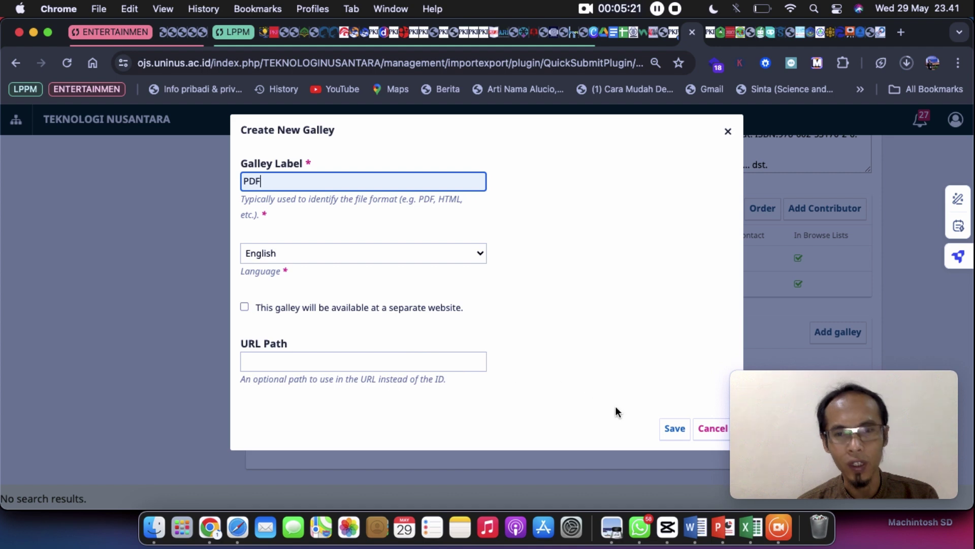
{"action": "left_click", "coordinate": [680, 429]}
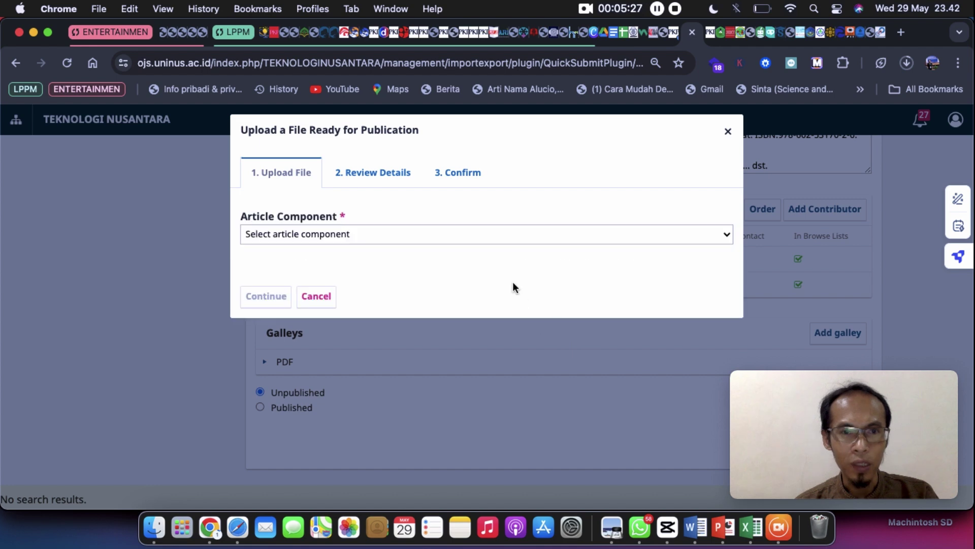
Step: Upload the final PKM Pembinaan Produksi Tape PDF to the galley as Article Text and complete the upload
{"action": "left_click", "coordinate": [390, 235]}
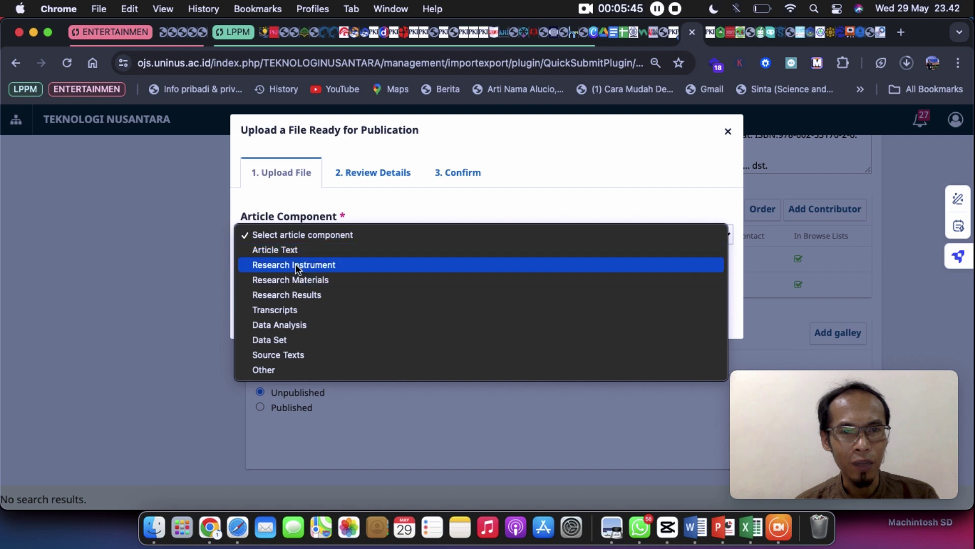
{"action": "left_click", "coordinate": [295, 249]}
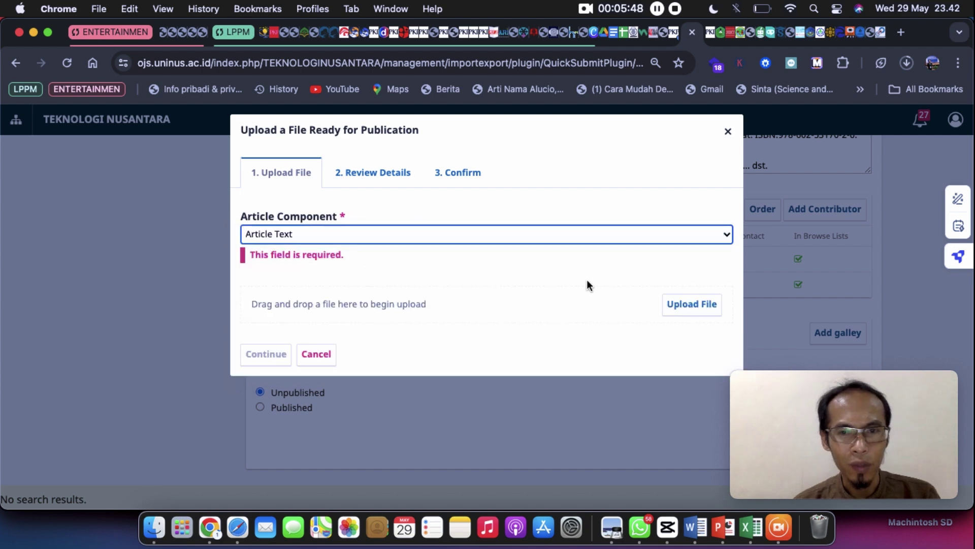
{"action": "left_click", "coordinate": [679, 305]}
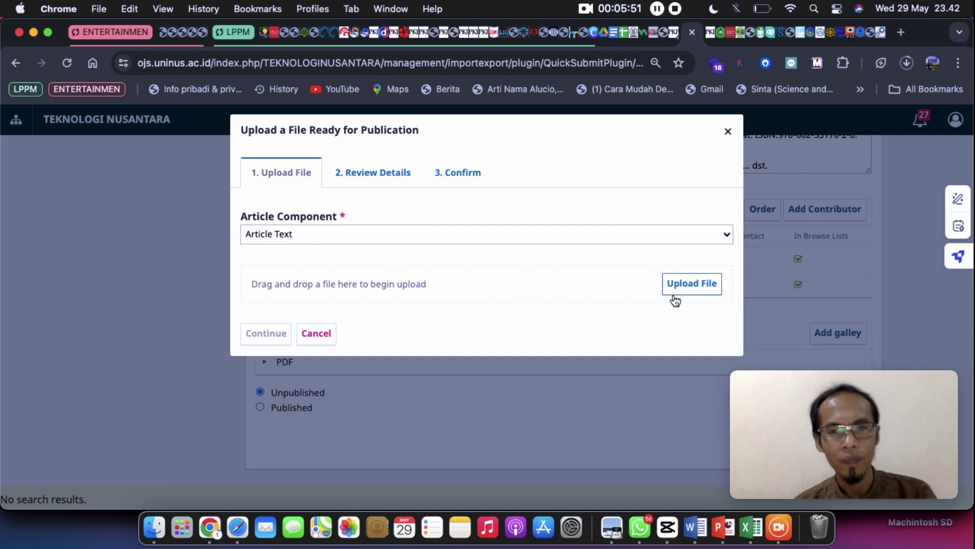
{"action": "left_click", "coordinate": [676, 288]}
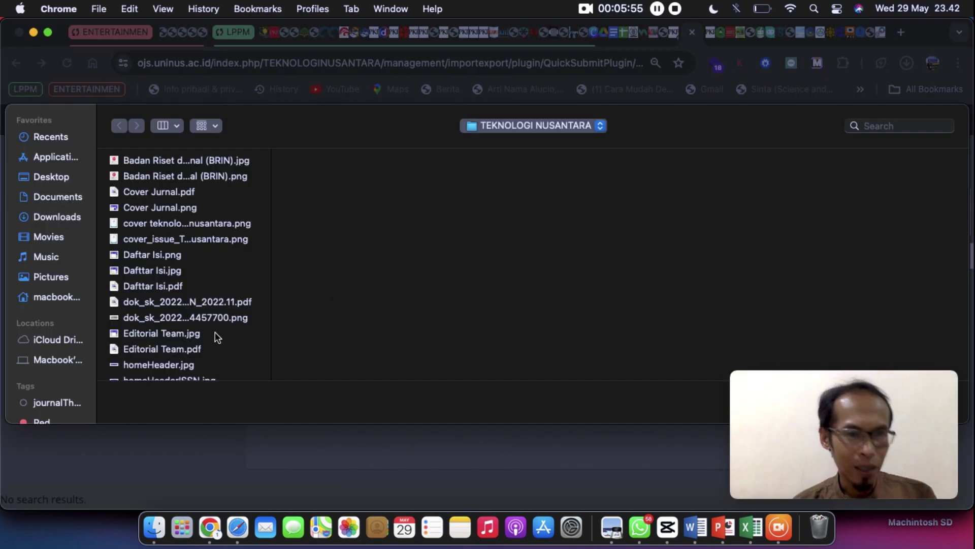
{"action": "scroll", "coordinate": [215, 331], "scroll_direction": "down", "scroll_amount": 5}
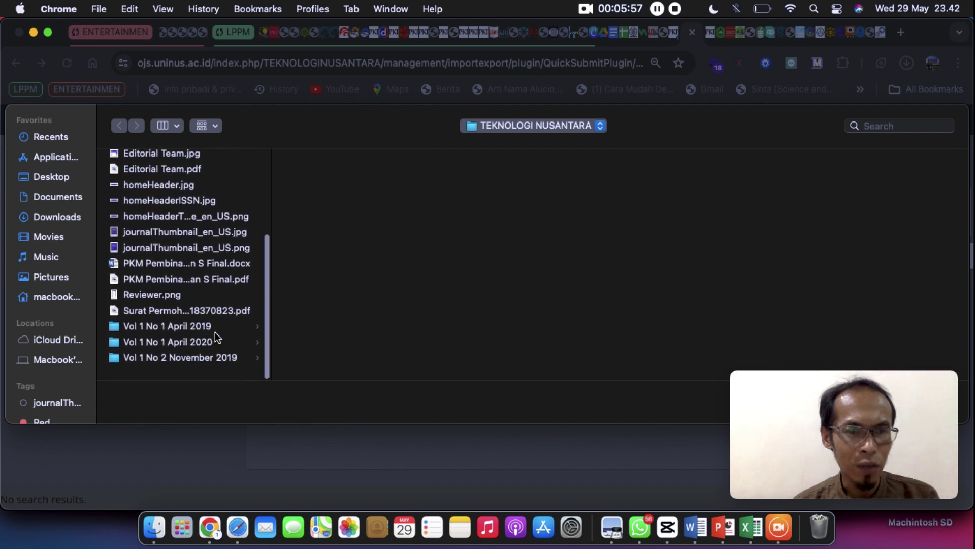
{"action": "left_click", "coordinate": [211, 288]}
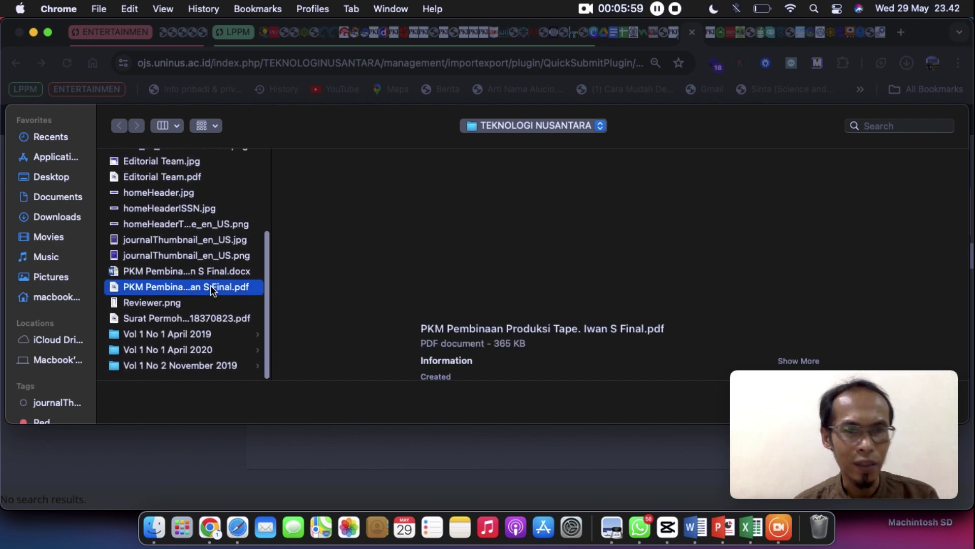
{"action": "double_click", "coordinate": [222, 289]}
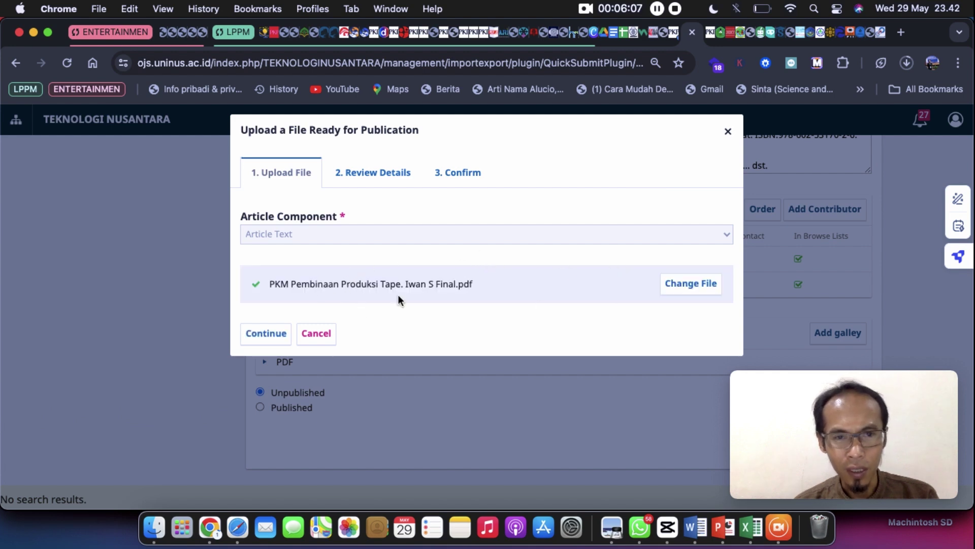
{"action": "left_click", "coordinate": [265, 337]}
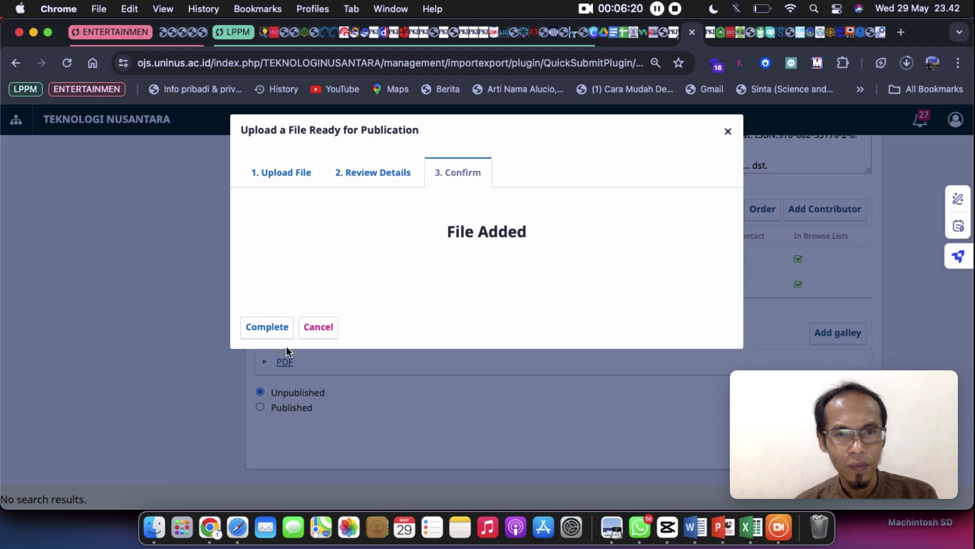
{"action": "left_click", "coordinate": [264, 329]}
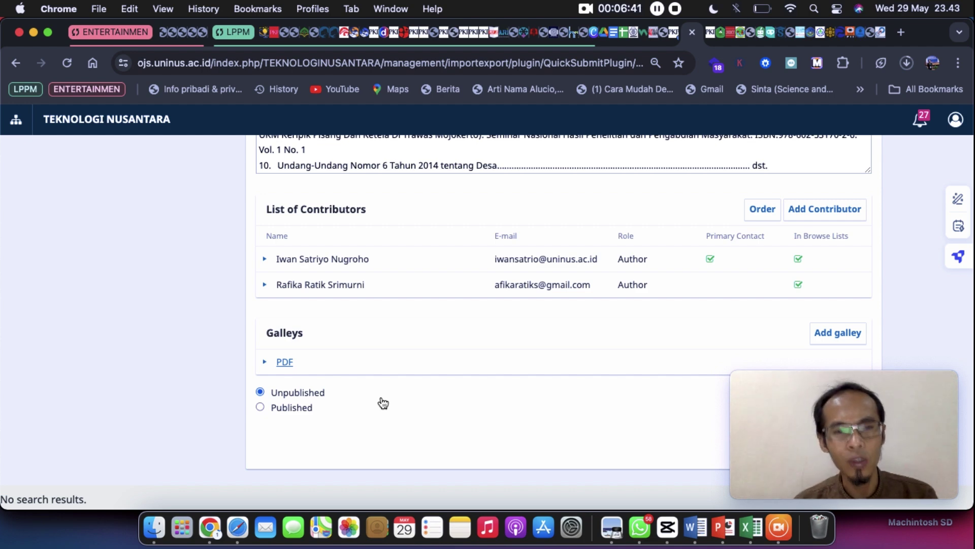
Step: Mark the article as Published and schedule it in Vol. 3 No. 1 (2021)
{"action": "left_click", "coordinate": [260, 406]}
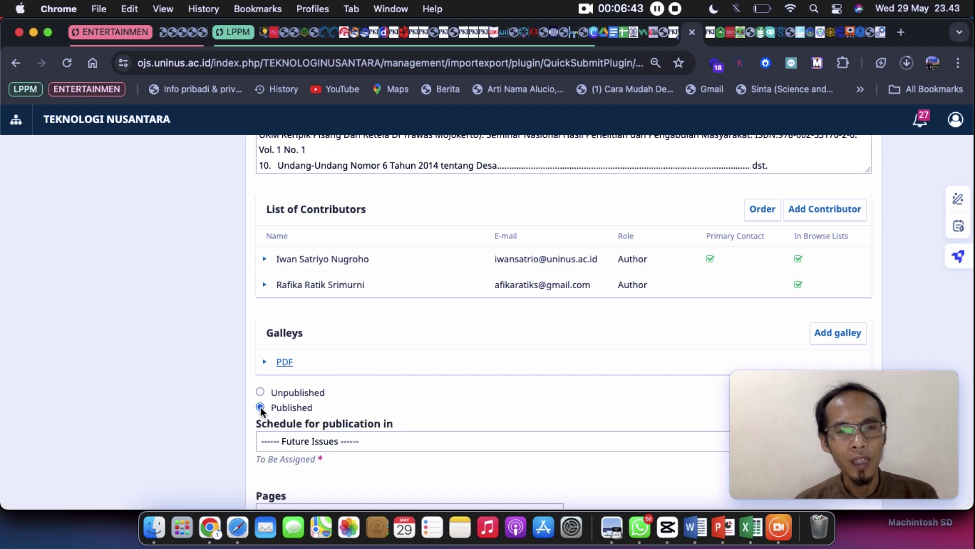
{"action": "scroll", "coordinate": [491, 399], "scroll_direction": "down", "scroll_amount": 3}
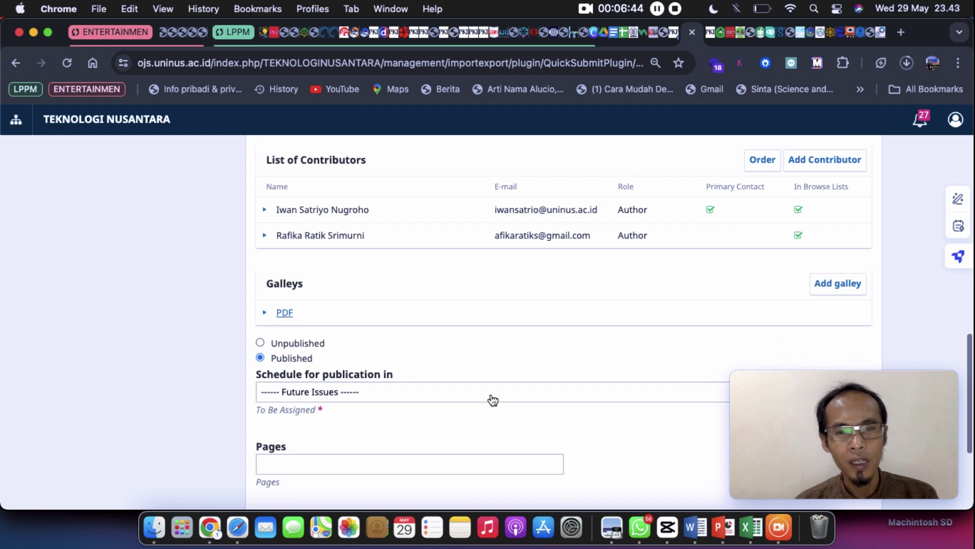
{"action": "left_click", "coordinate": [473, 293]}
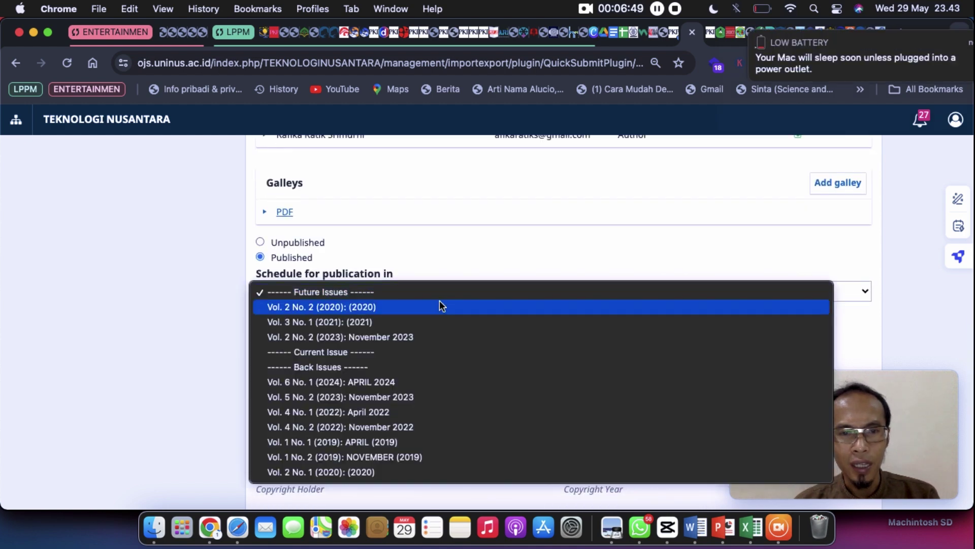
{"action": "left_click", "coordinate": [361, 322]}
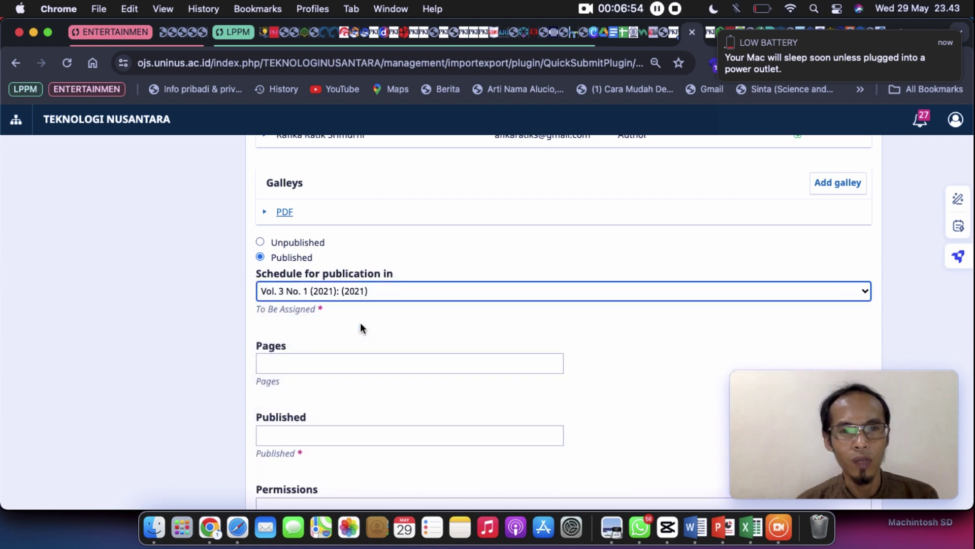
Step: Check the issue and page numbering in the Word manuscript, and set the article's Pages to 1-11 in Chrome
{"action": "left_click", "coordinate": [390, 361]}
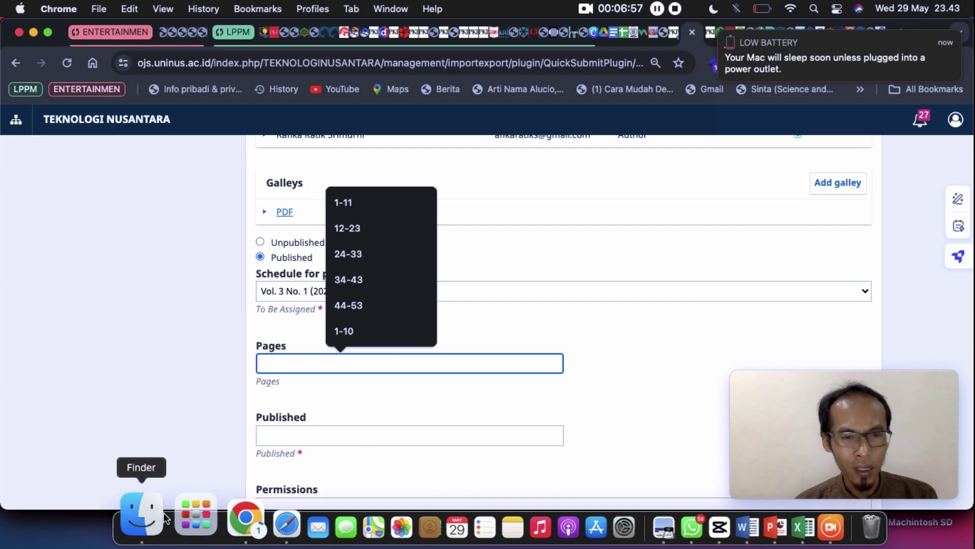
{"action": "key", "text": "ctrl+Up"}
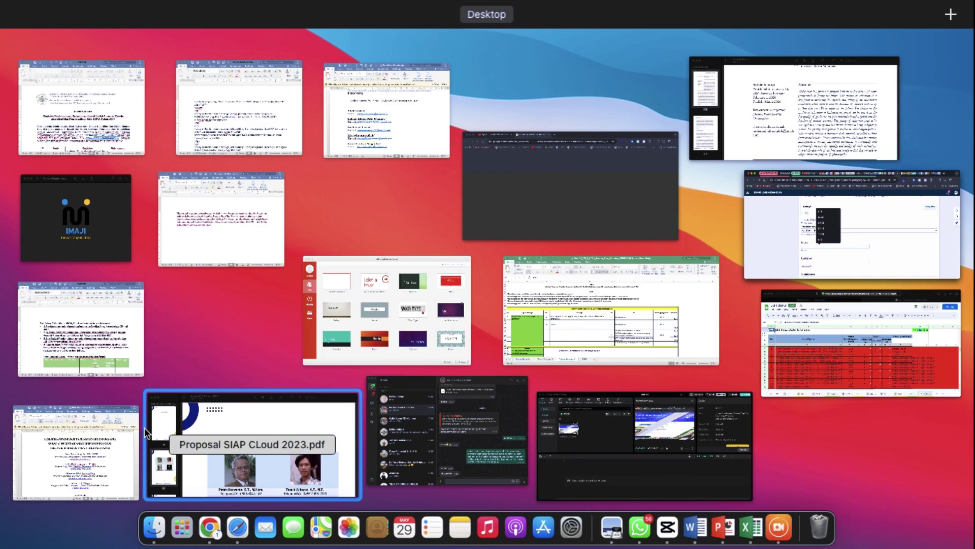
{"action": "left_click", "coordinate": [102, 452]}
{"action": "scroll", "coordinate": [420, 251], "scroll_direction": "down", "scroll_amount": 15}
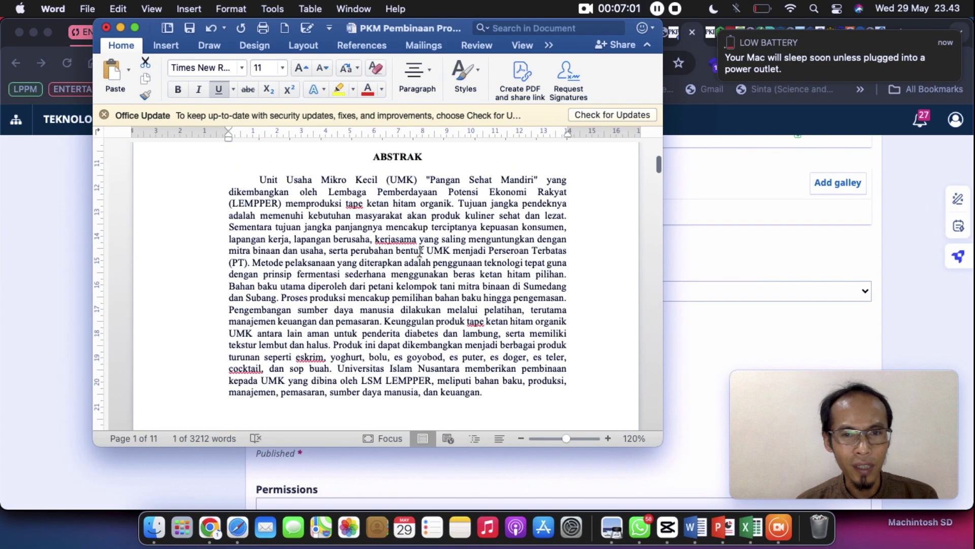
{"action": "scroll", "coordinate": [525, 311], "scroll_direction": "down", "scroll_amount": 3}
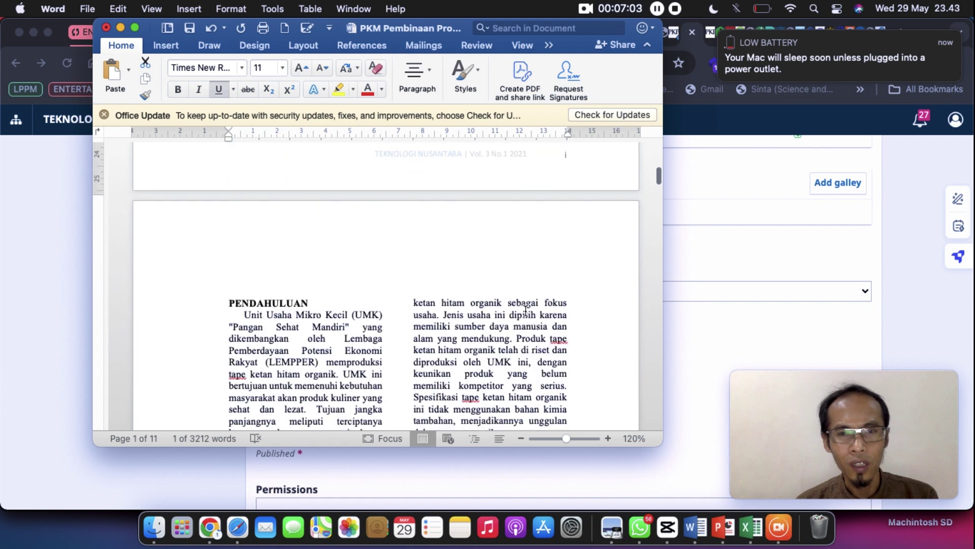
{"action": "left_click", "coordinate": [731, 336]}
{"action": "left_click", "coordinate": [386, 363]}
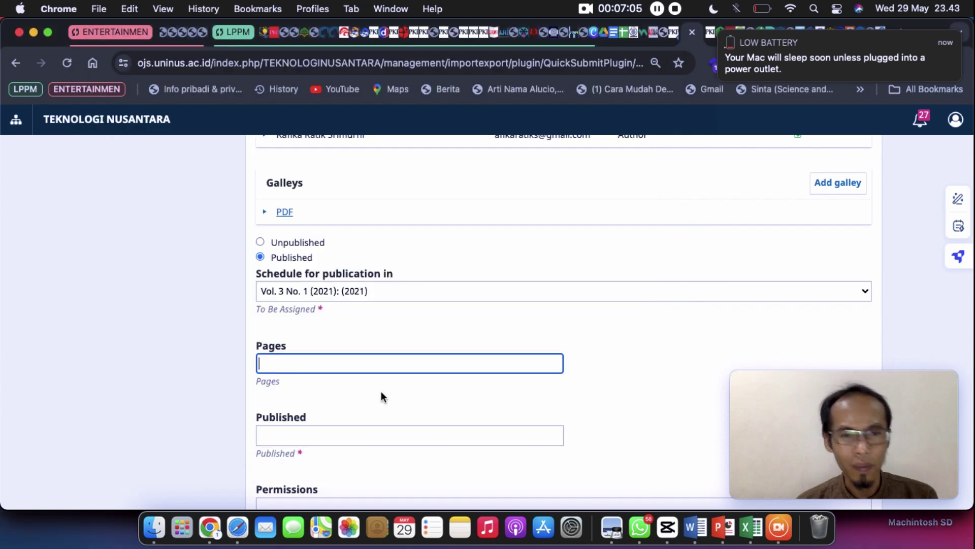
{"action": "type", "text": "1-11"}
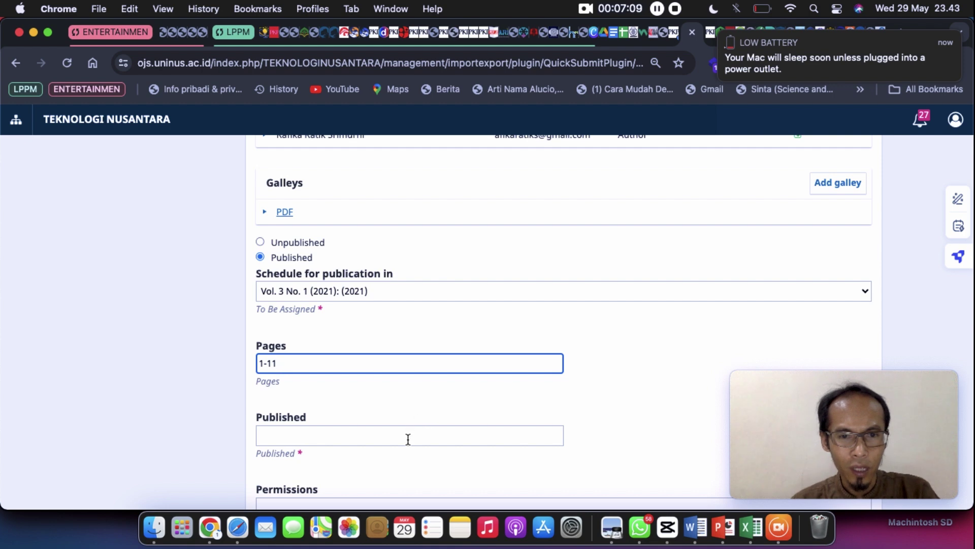
{"action": "left_click", "coordinate": [410, 435]}
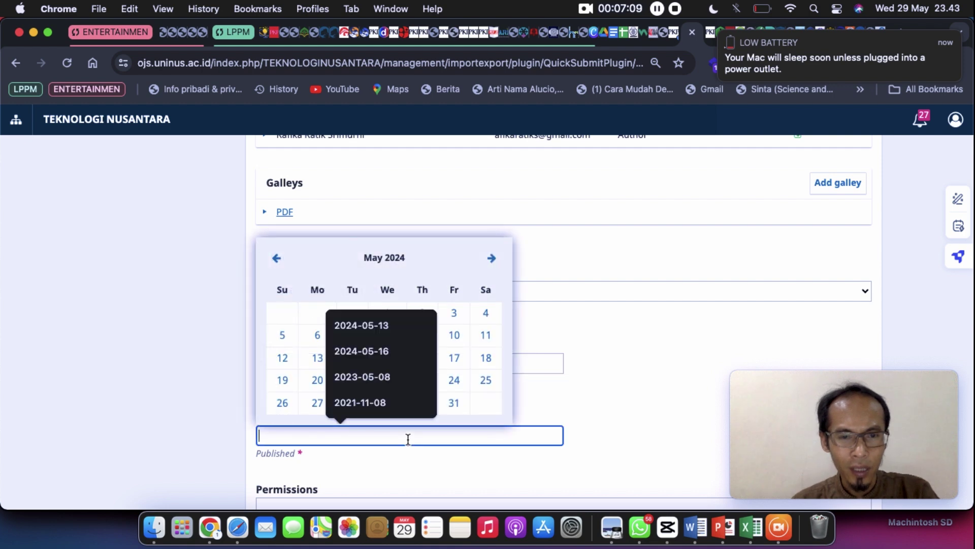
{"action": "left_click", "coordinate": [276, 259]}
{"action": "left_click", "coordinate": [276, 259]}
{"action": "left_click", "coordinate": [276, 259]}
{"action": "left_click", "coordinate": [276, 259]}
{"action": "left_click", "coordinate": [276, 260]}
{"action": "left_click", "coordinate": [276, 259]}
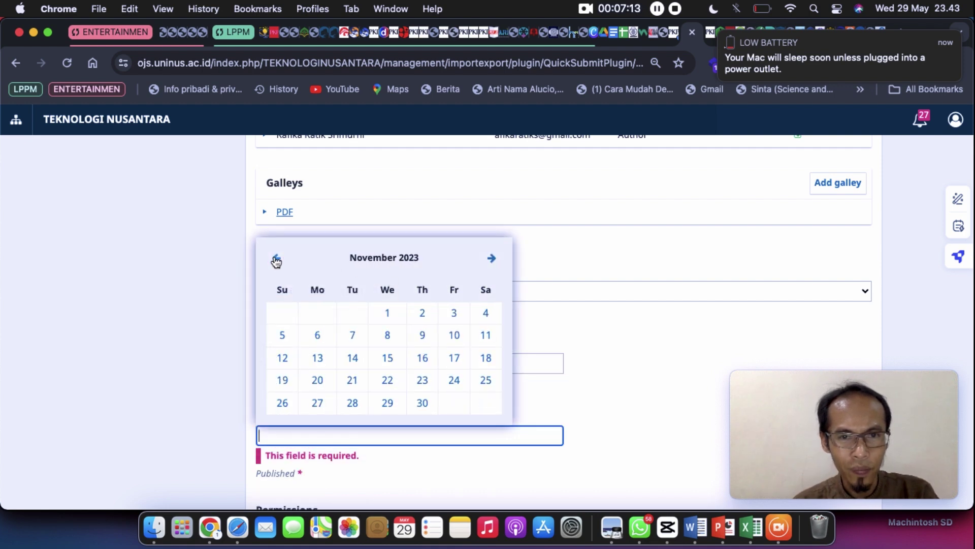
{"action": "left_click", "coordinate": [276, 259]}
{"action": "left_click", "coordinate": [276, 259]}
{"action": "left_click", "coordinate": [276, 259]}
{"action": "left_click", "coordinate": [277, 259]}
{"action": "left_click", "coordinate": [276, 259]}
{"action": "left_click", "coordinate": [276, 259]}
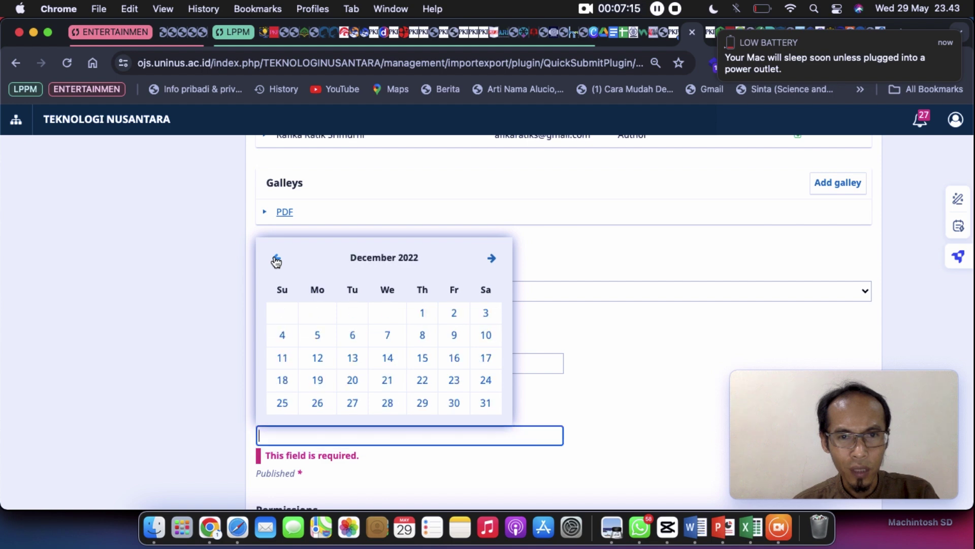
{"action": "left_click", "coordinate": [276, 259]}
{"action": "left_click", "coordinate": [276, 259]}
{"action": "left_click", "coordinate": [277, 260]}
{"action": "left_click", "coordinate": [276, 260]}
{"action": "left_click", "coordinate": [276, 259]}
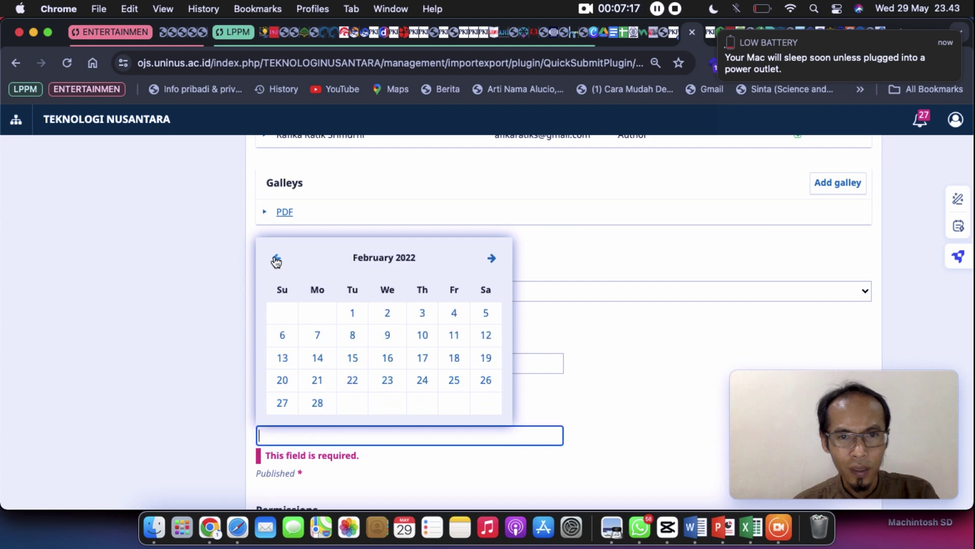
{"action": "left_click", "coordinate": [276, 259]}
{"action": "left_click", "coordinate": [277, 260]}
{"action": "left_click", "coordinate": [276, 259]}
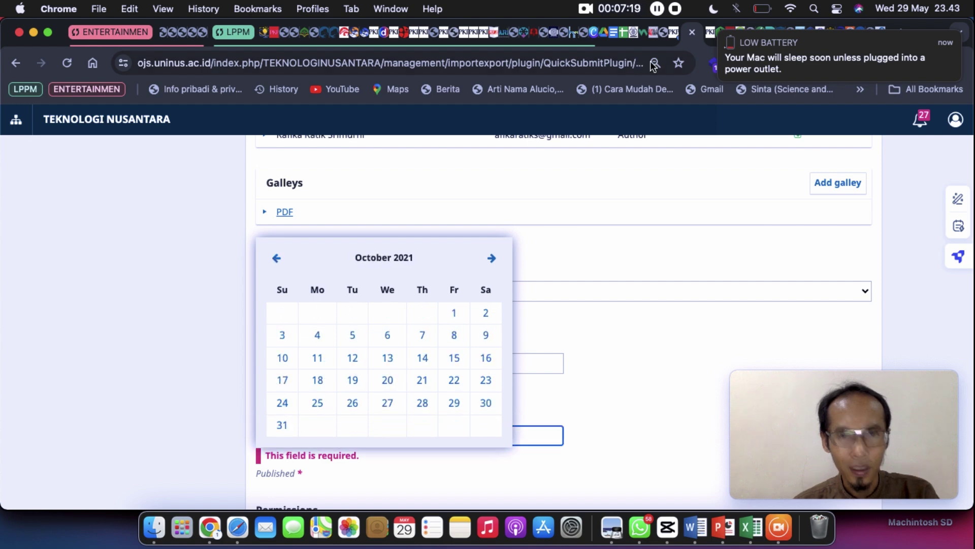
Step: Examine the public Vol. 3 No. 1 (2021) page and the journal's archives for the issues' publication months
{"action": "left_click", "coordinate": [711, 34]}
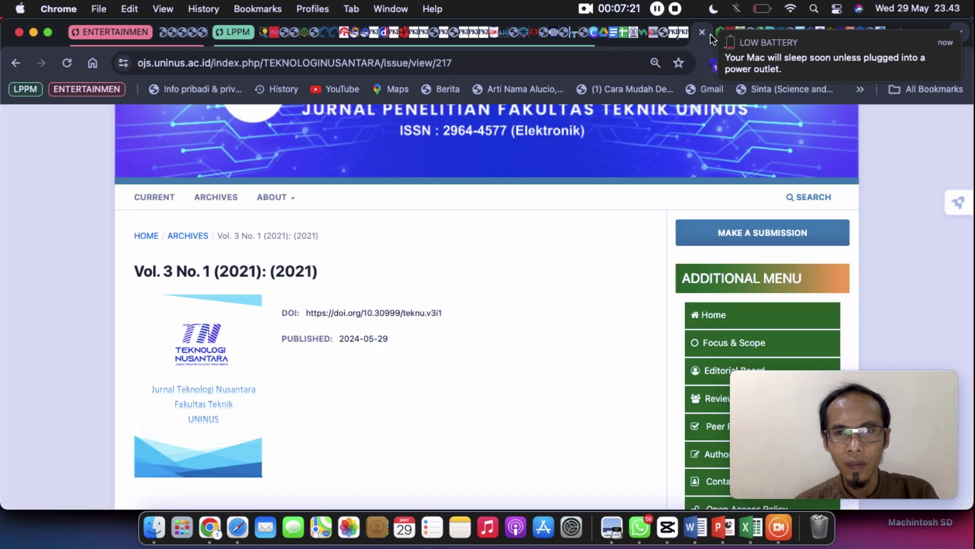
{"action": "scroll", "coordinate": [457, 264], "scroll_direction": "down", "scroll_amount": 3}
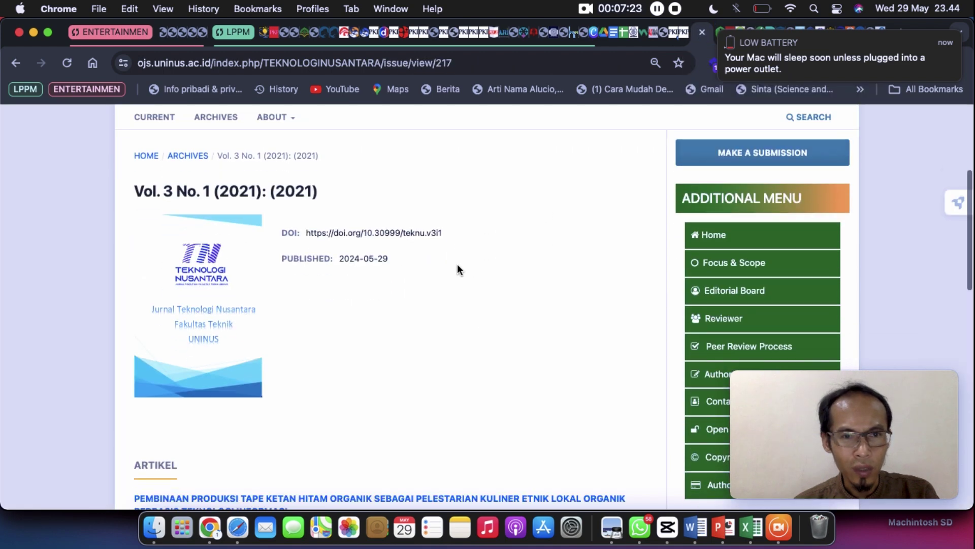
{"action": "scroll", "coordinate": [457, 264], "scroll_direction": "up", "scroll_amount": 3}
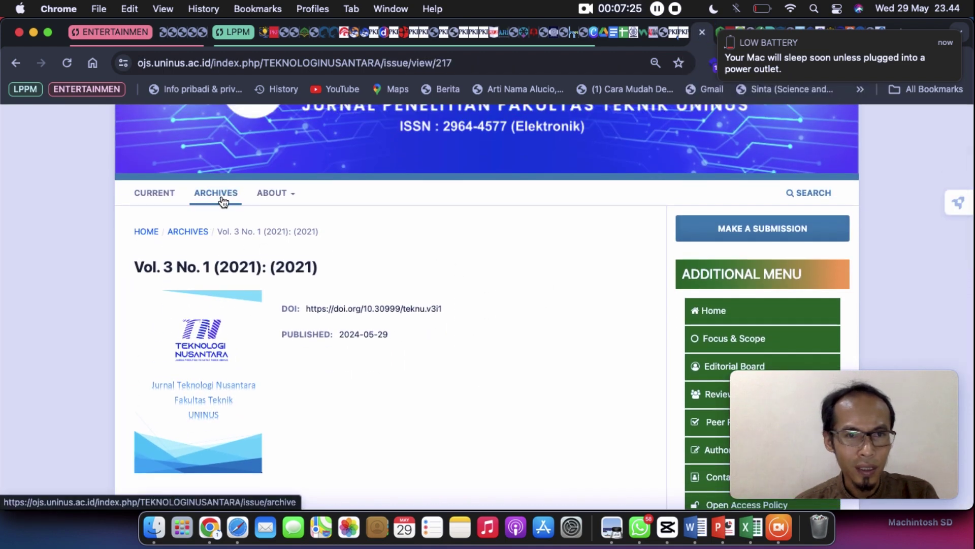
{"action": "left_click", "coordinate": [222, 198]}
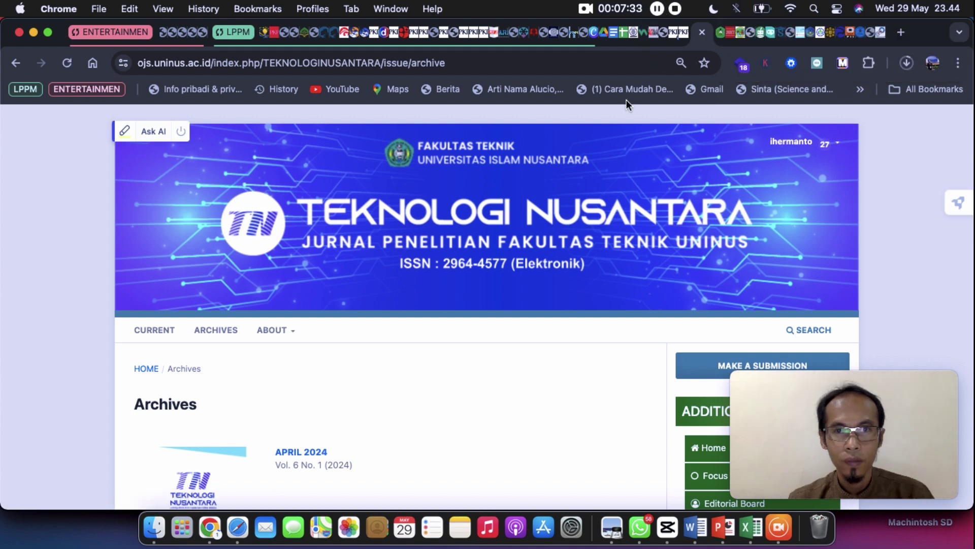
{"action": "scroll", "coordinate": [488, 376], "scroll_direction": "down", "scroll_amount": 5}
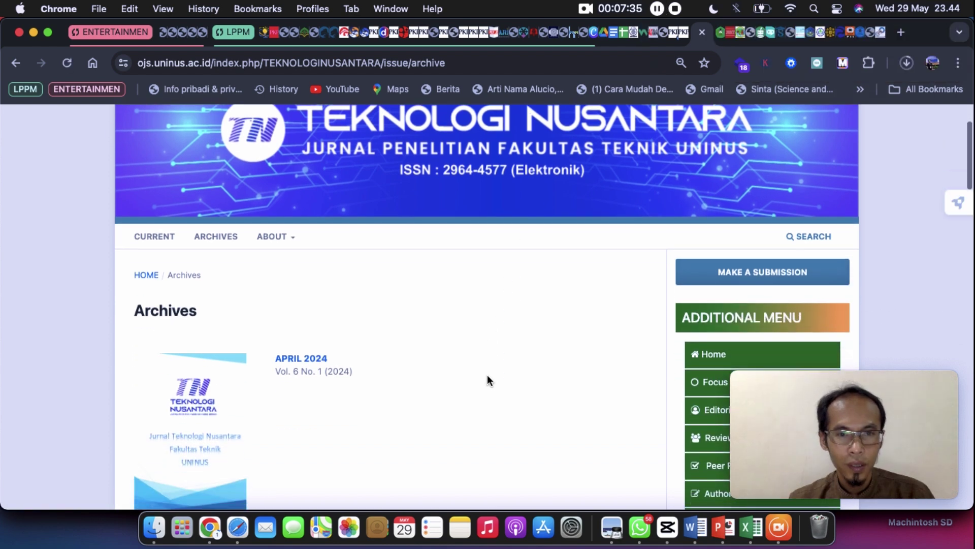
{"action": "scroll", "coordinate": [487, 376], "scroll_direction": "down", "scroll_amount": 3}
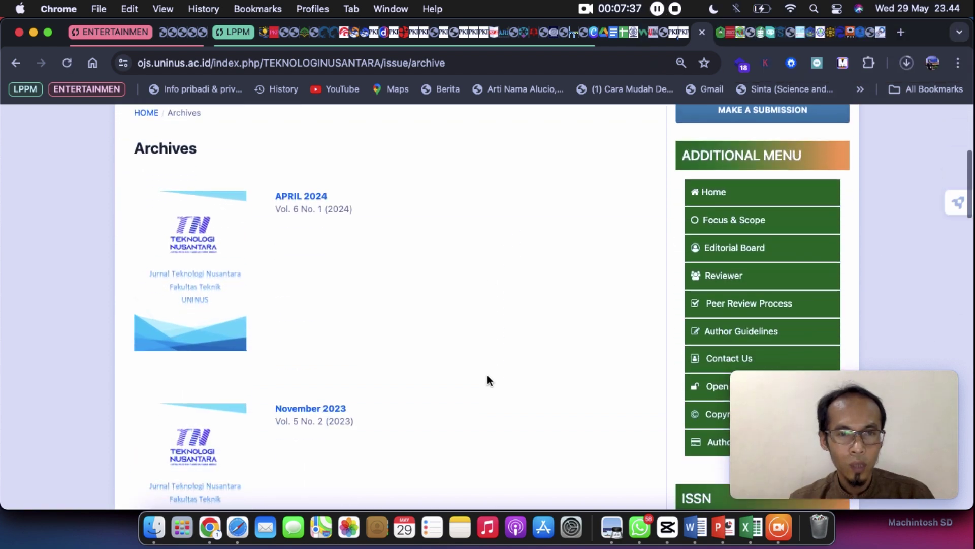
{"action": "scroll", "coordinate": [487, 376], "scroll_direction": "down", "scroll_amount": 3}
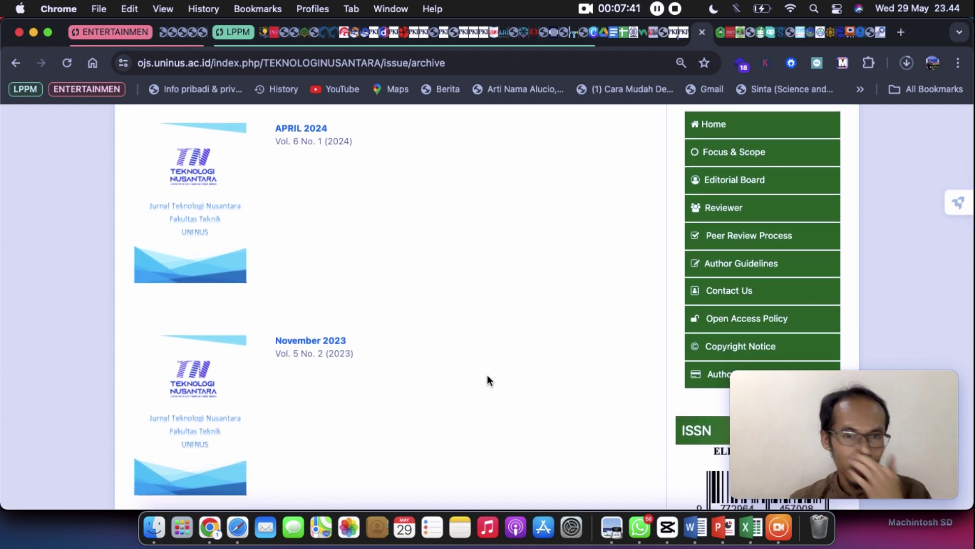
Step: Return to the QuickSubmit form and mark the article as Published again for Vol. 3 No. 1 (2021)
{"action": "left_click", "coordinate": [684, 33]}
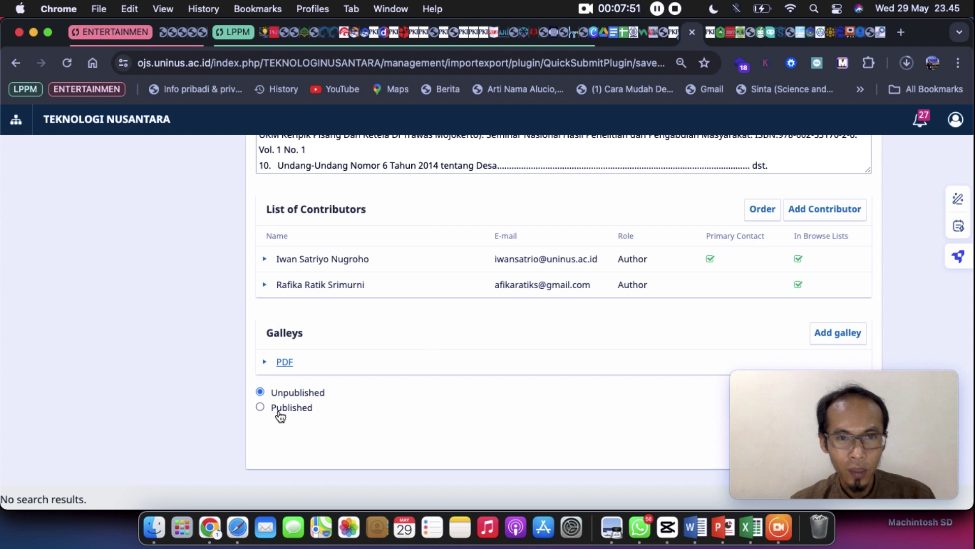
{"action": "left_click", "coordinate": [260, 407]}
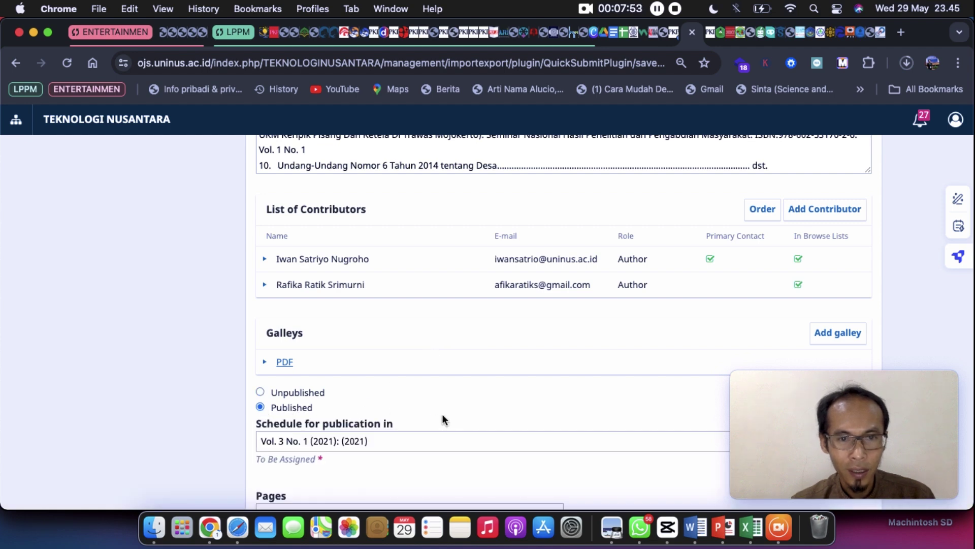
{"action": "scroll", "coordinate": [442, 414], "scroll_direction": "down", "scroll_amount": 3}
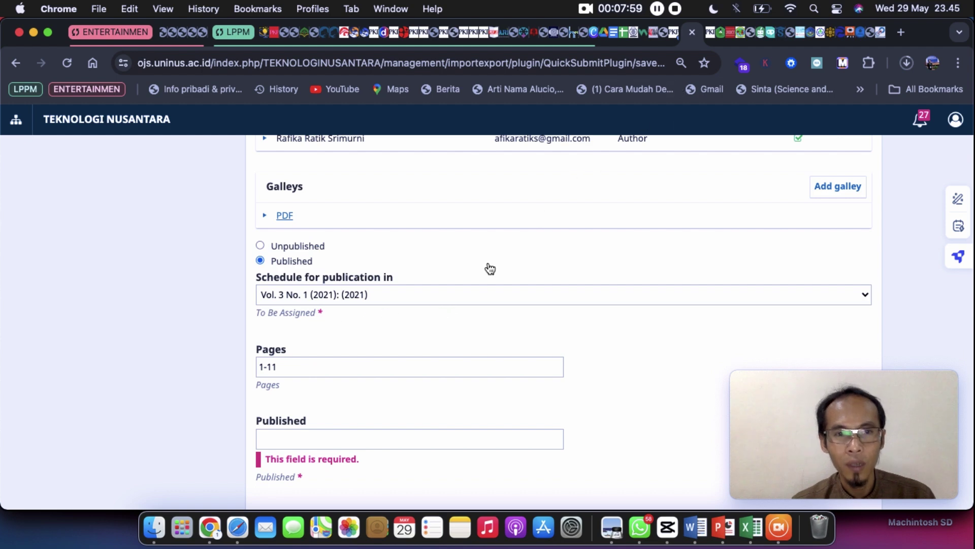
Step: Recheck the journal's archives, and set the article's Published date to 2021-04-05 in the QuickSubmit form
{"action": "left_click", "coordinate": [710, 31]}
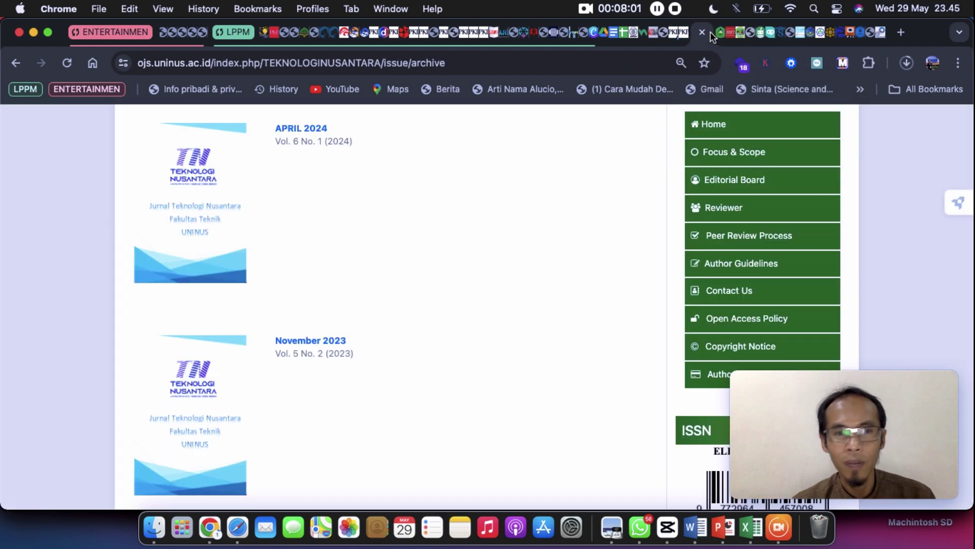
{"action": "scroll", "coordinate": [438, 273], "scroll_direction": "up", "scroll_amount": 1}
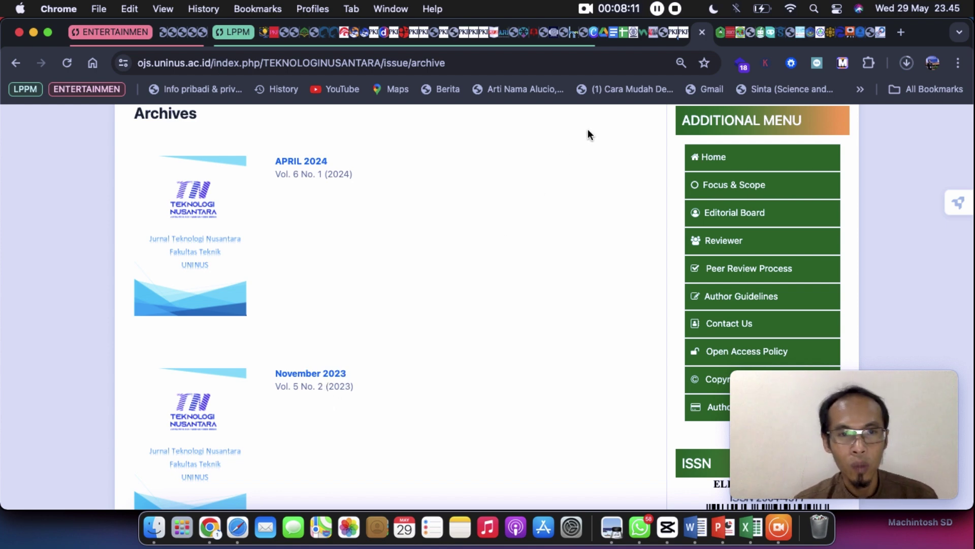
{"action": "left_click", "coordinate": [685, 33]}
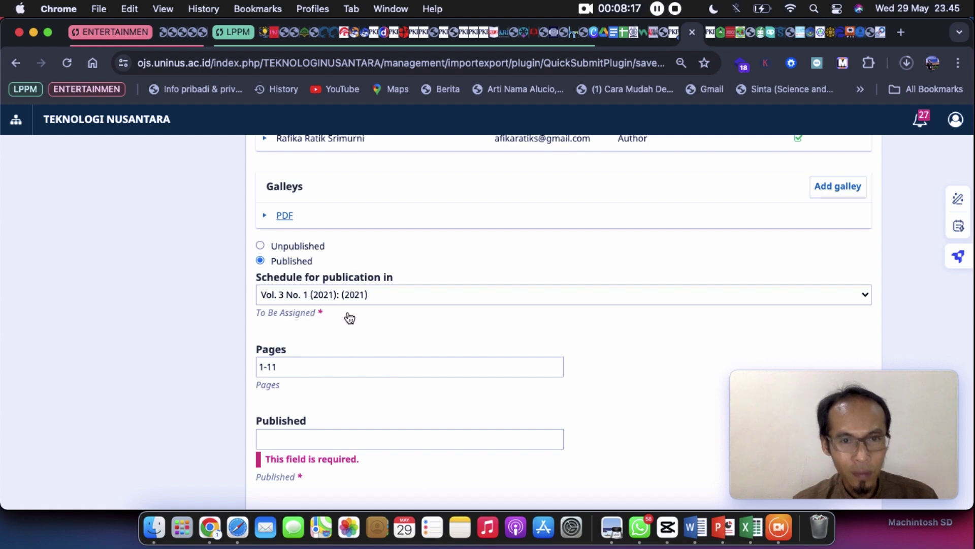
{"action": "left_click", "coordinate": [713, 31]}
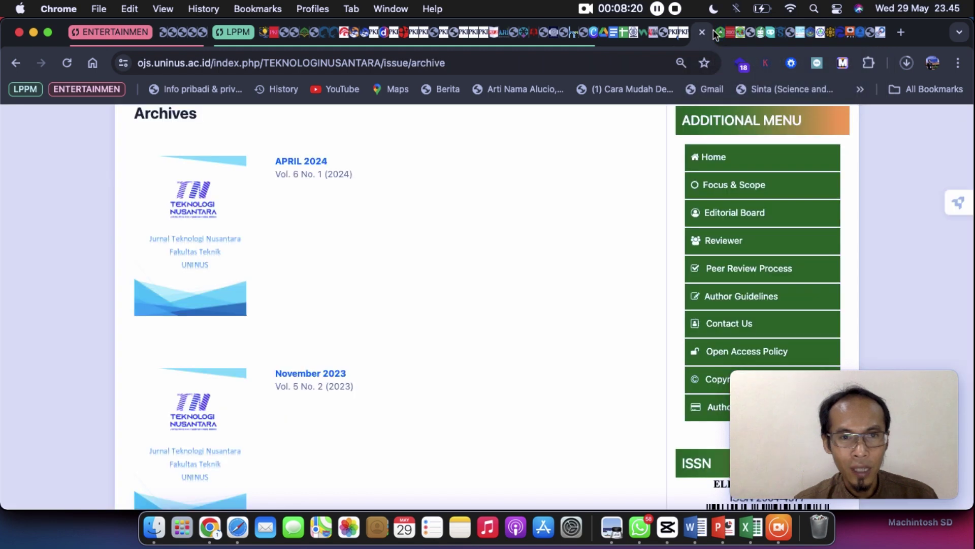
{"action": "left_click", "coordinate": [684, 34]}
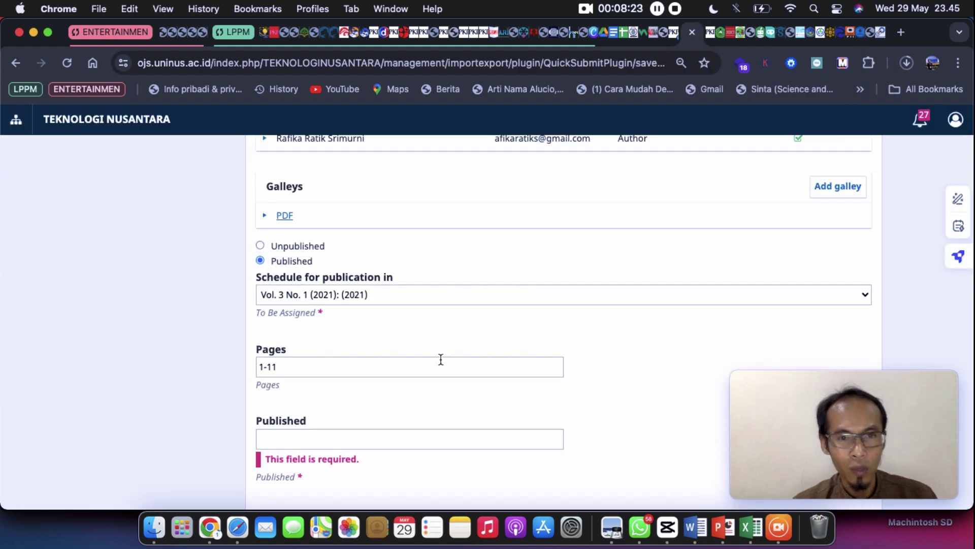
{"action": "scroll", "coordinate": [425, 349], "scroll_direction": "down", "scroll_amount": 3}
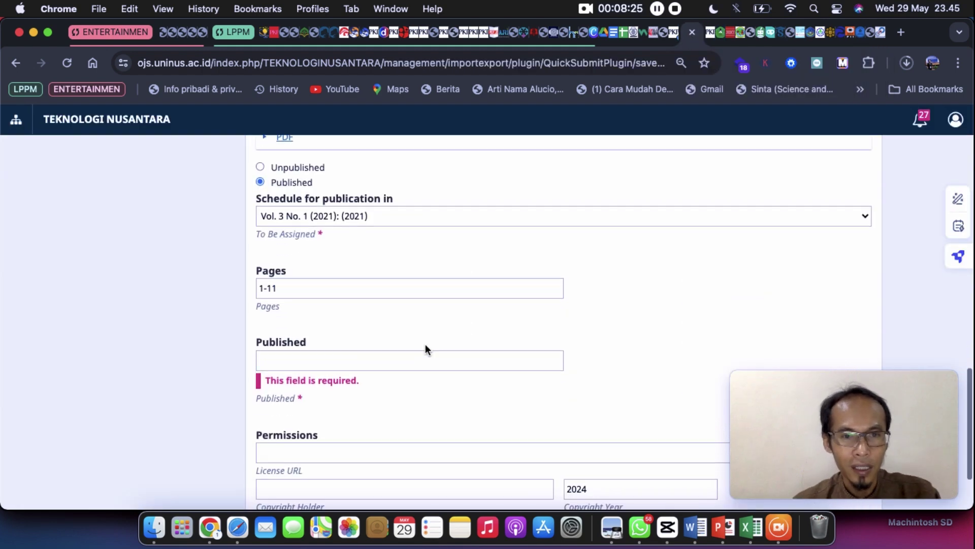
{"action": "left_click", "coordinate": [395, 363]}
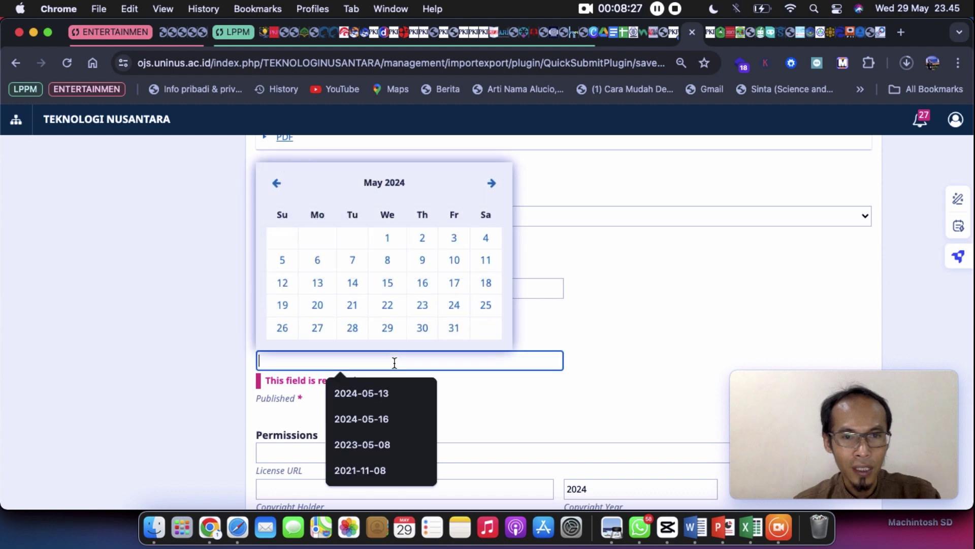
{"action": "double_click", "coordinate": [276, 182]}
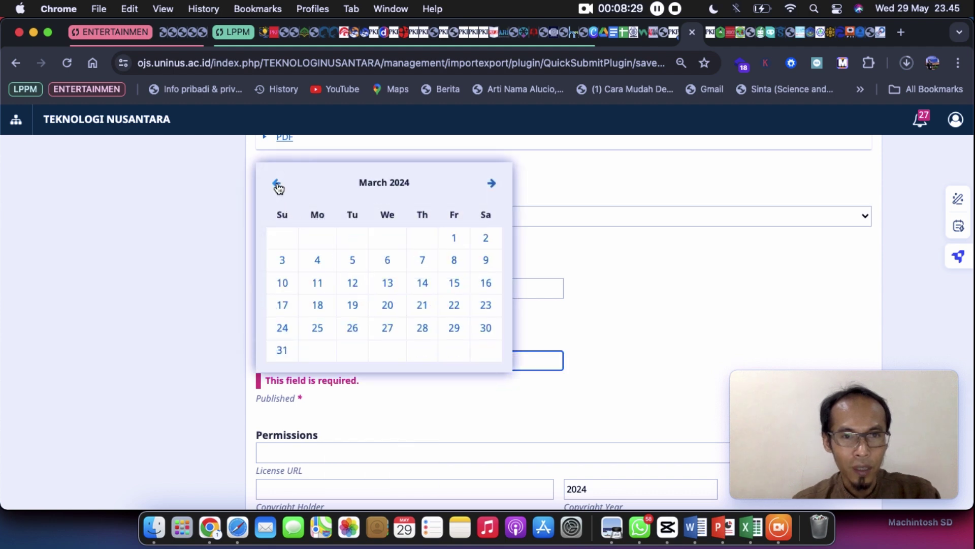
{"action": "triple_click", "coordinate": [277, 183]}
{"action": "double_click", "coordinate": [277, 183]}
{"action": "double_click", "coordinate": [277, 183]}
{"action": "double_click", "coordinate": [277, 183]}
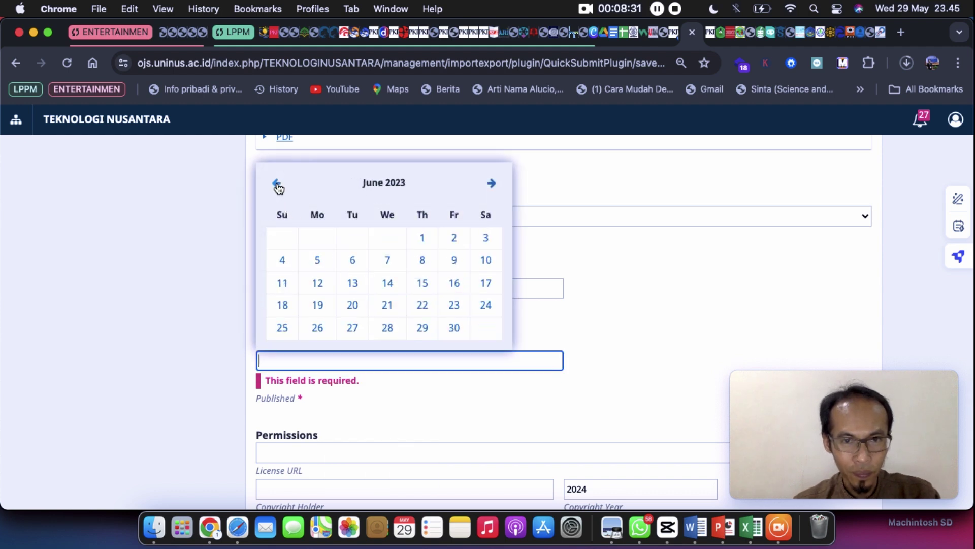
{"action": "double_click", "coordinate": [277, 183]}
{"action": "triple_click", "coordinate": [277, 183]}
{"action": "triple_click", "coordinate": [277, 182]}
{"action": "triple_click", "coordinate": [277, 183]}
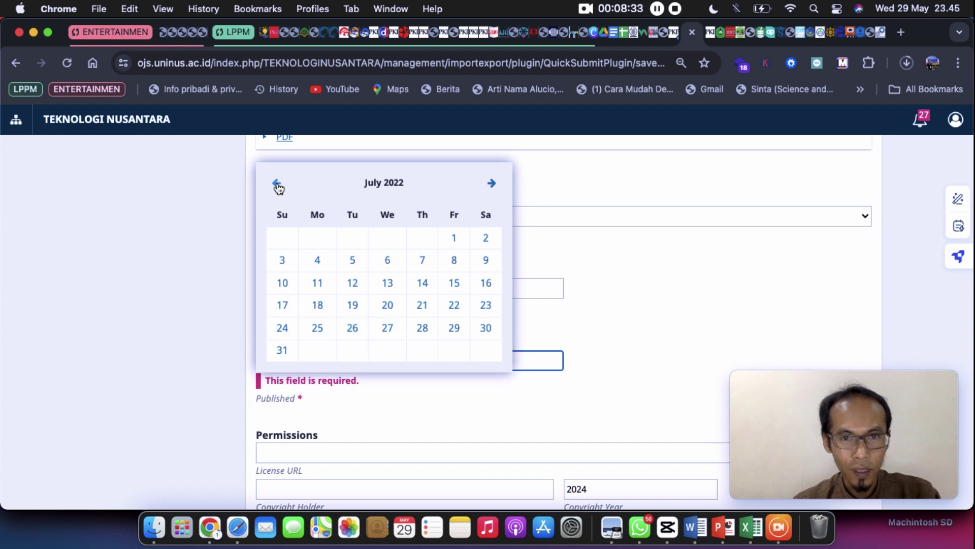
{"action": "triple_click", "coordinate": [276, 183]}
{"action": "triple_click", "coordinate": [277, 183]}
{"action": "triple_click", "coordinate": [277, 183]}
{"action": "triple_click", "coordinate": [276, 183]}
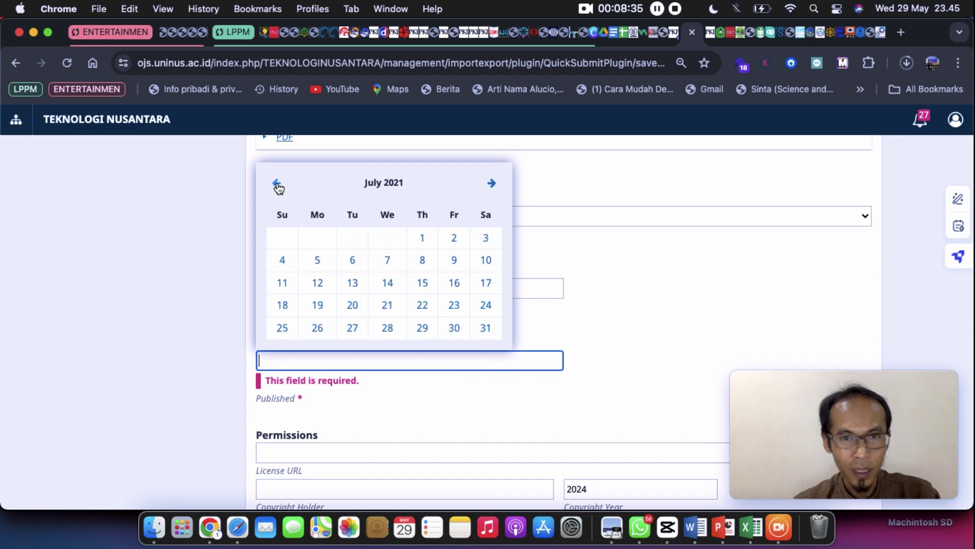
{"action": "left_click", "coordinate": [277, 182]}
{"action": "left_click", "coordinate": [277, 183]}
{"action": "left_click", "coordinate": [276, 183]}
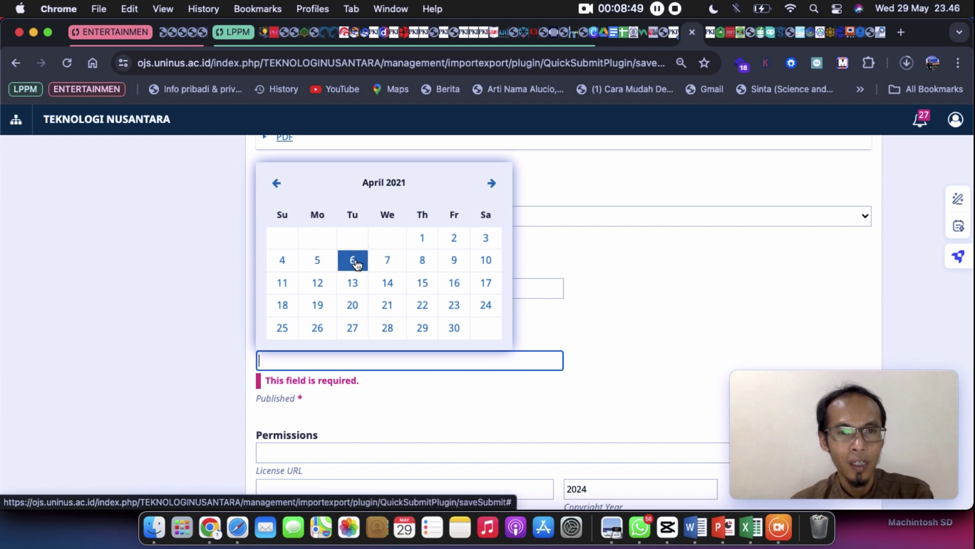
{"action": "left_click", "coordinate": [317, 261]}
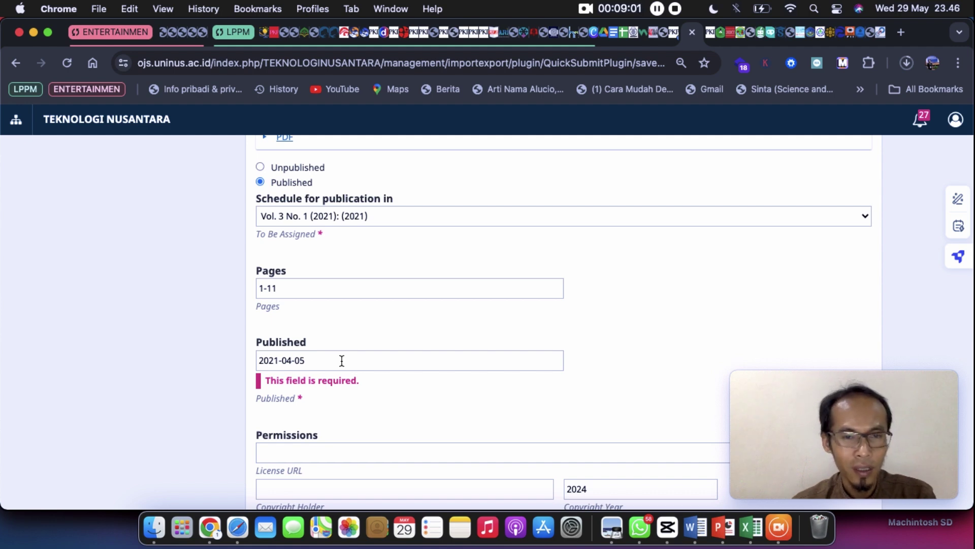
Step: Set the article's Copyright Year to 2021 and save the QuickSubmit form
{"action": "scroll", "coordinate": [342, 361], "scroll_direction": "down", "scroll_amount": 4}
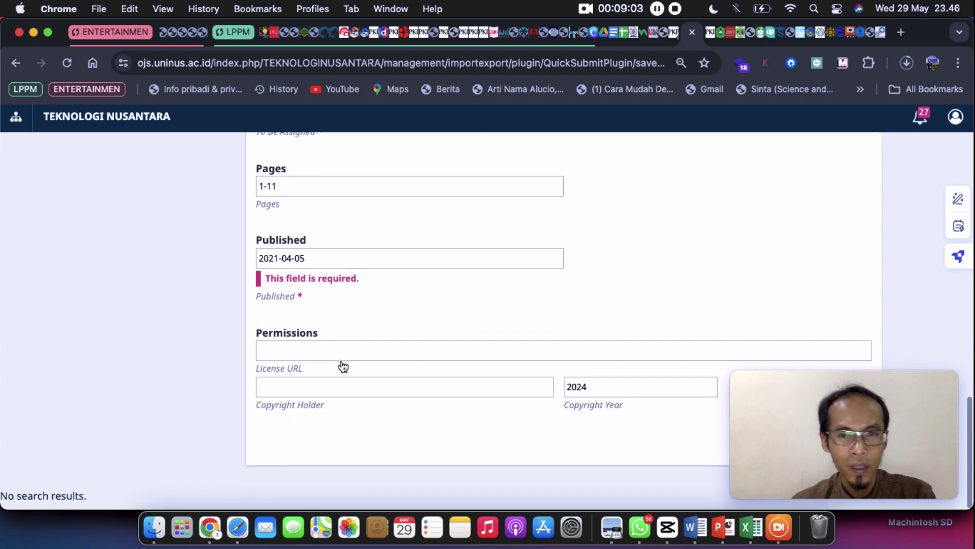
{"action": "left_click", "coordinate": [608, 387]}
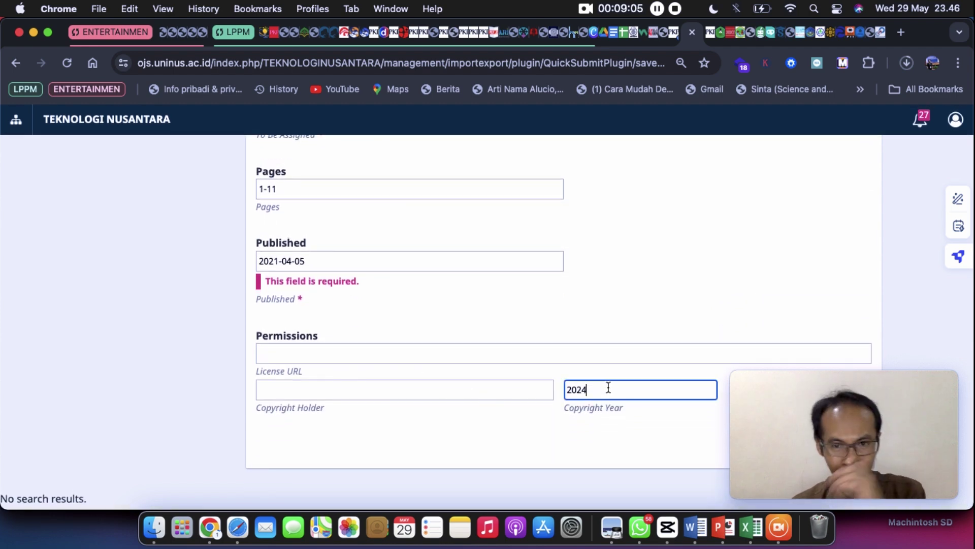
{"action": "key", "text": "BackSpace"}
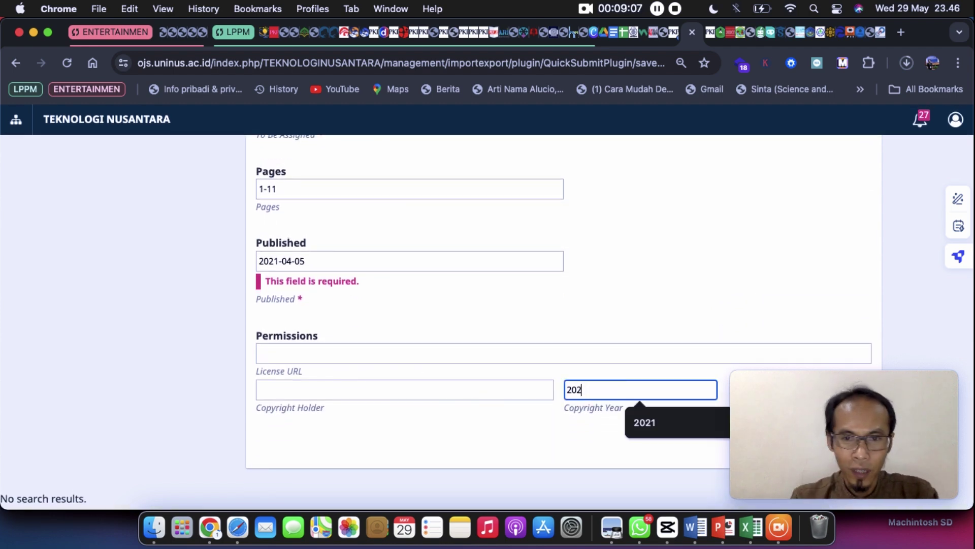
{"action": "type", "text": "1"}
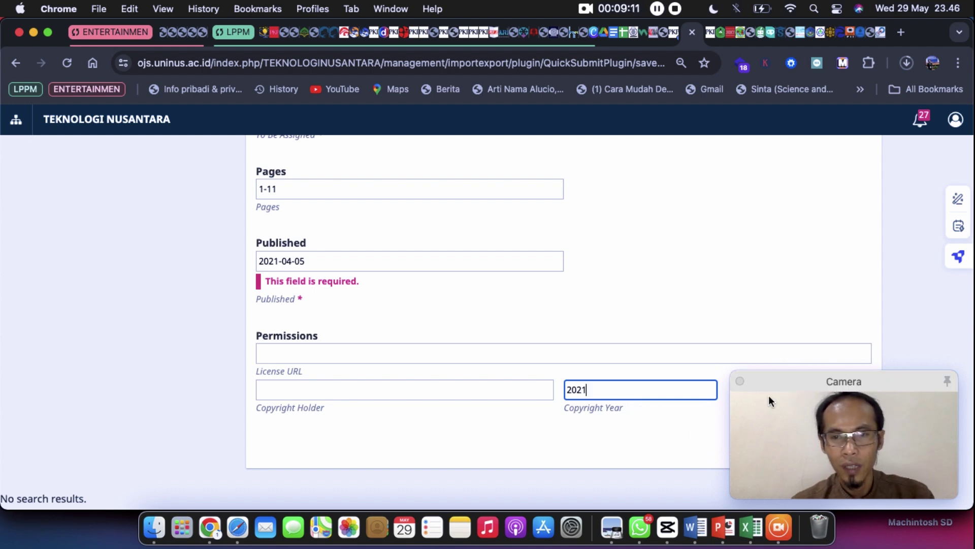
{"action": "left_click_drag", "start_coordinate": [775, 386], "coordinate": [769, 261]}
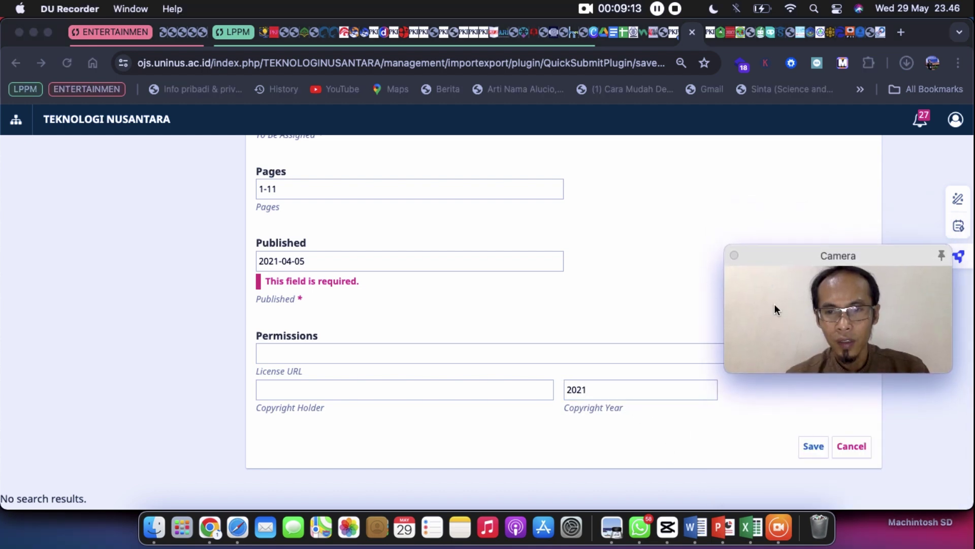
{"action": "left_click", "coordinate": [814, 446]}
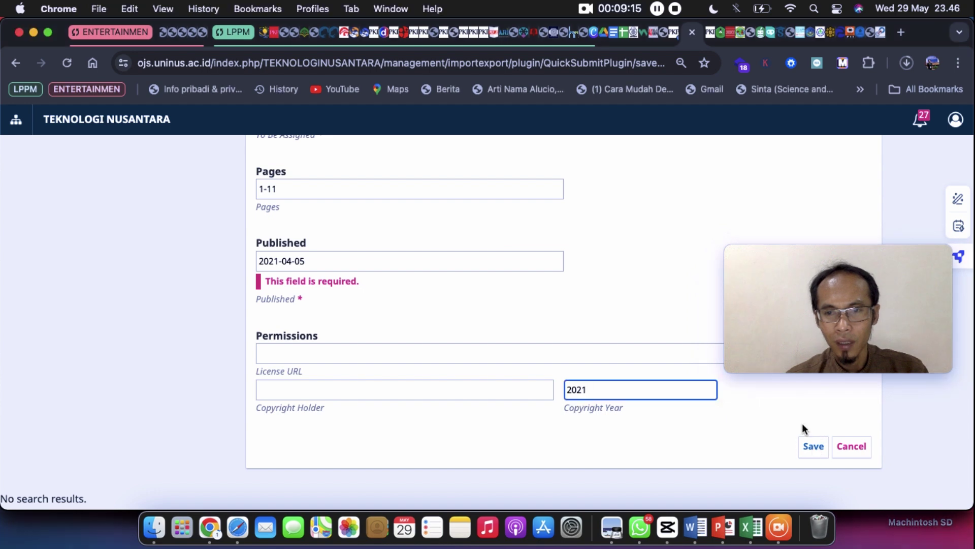
{"action": "left_click", "coordinate": [812, 446]}
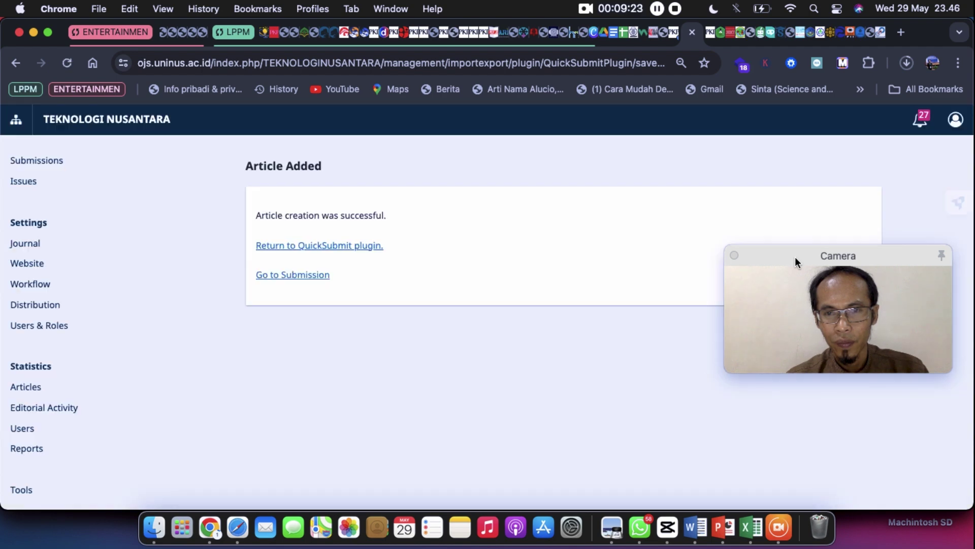
{"action": "left_click_drag", "start_coordinate": [794, 257], "coordinate": [809, 386]}
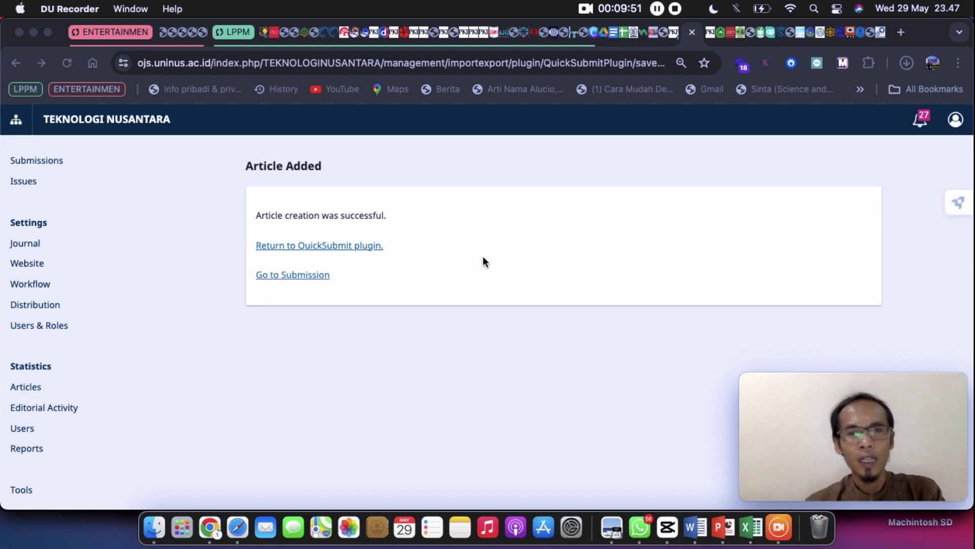
Step: Reload the journal's public archives page and look through the listed issues for Vol. 3 No. 1 (2021)
{"action": "left_click", "coordinate": [711, 31]}
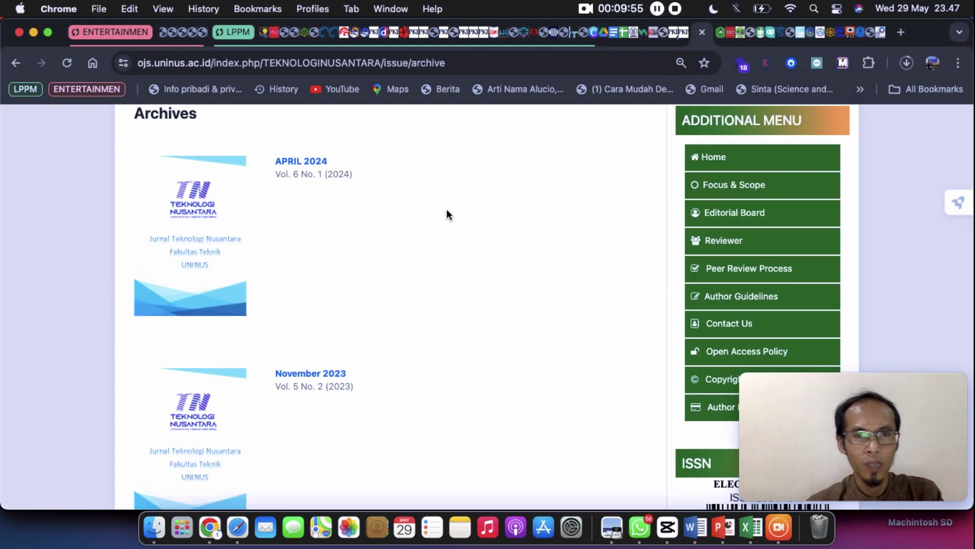
{"action": "scroll", "coordinate": [447, 213], "scroll_direction": "down", "scroll_amount": 10}
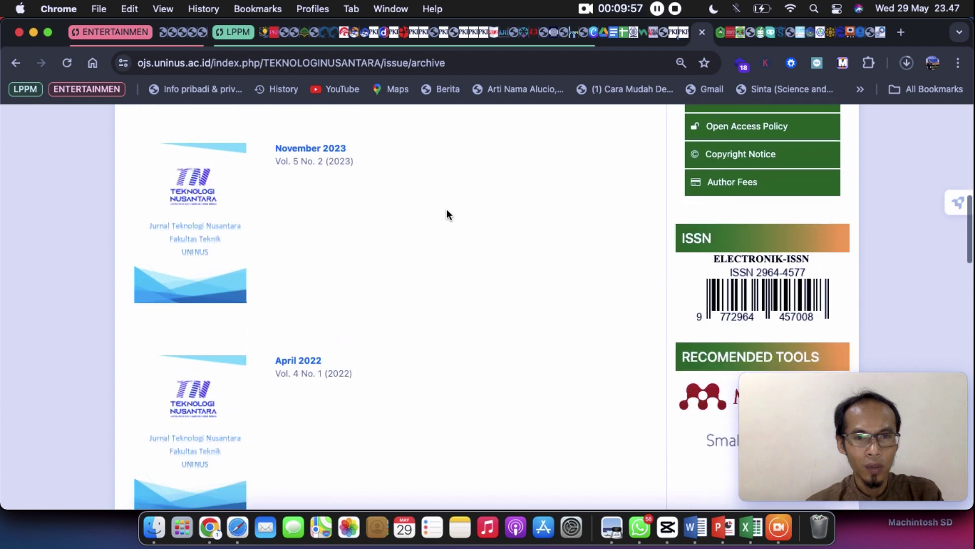
{"action": "scroll", "coordinate": [447, 214], "scroll_direction": "up", "scroll_amount": 10}
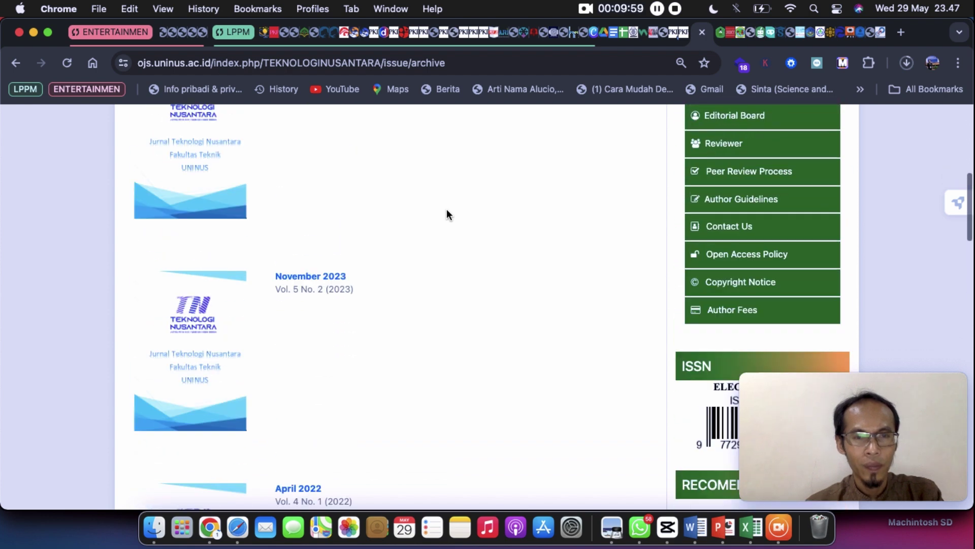
{"action": "scroll", "coordinate": [447, 213], "scroll_direction": "up", "scroll_amount": 2}
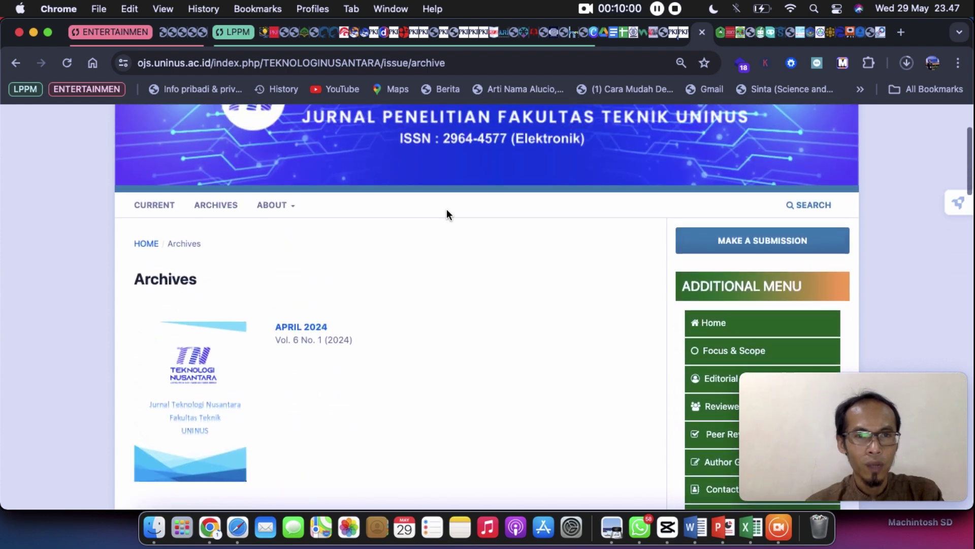
{"action": "left_click", "coordinate": [67, 63]}
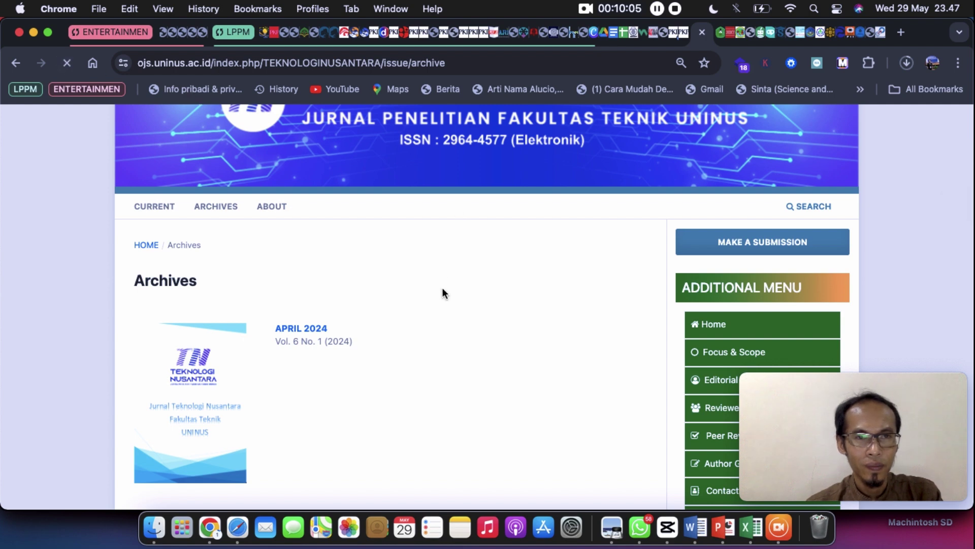
{"action": "scroll", "coordinate": [442, 293], "scroll_direction": "down", "scroll_amount": 2}
{"action": "scroll", "coordinate": [443, 290], "scroll_direction": "down", "scroll_amount": 20}
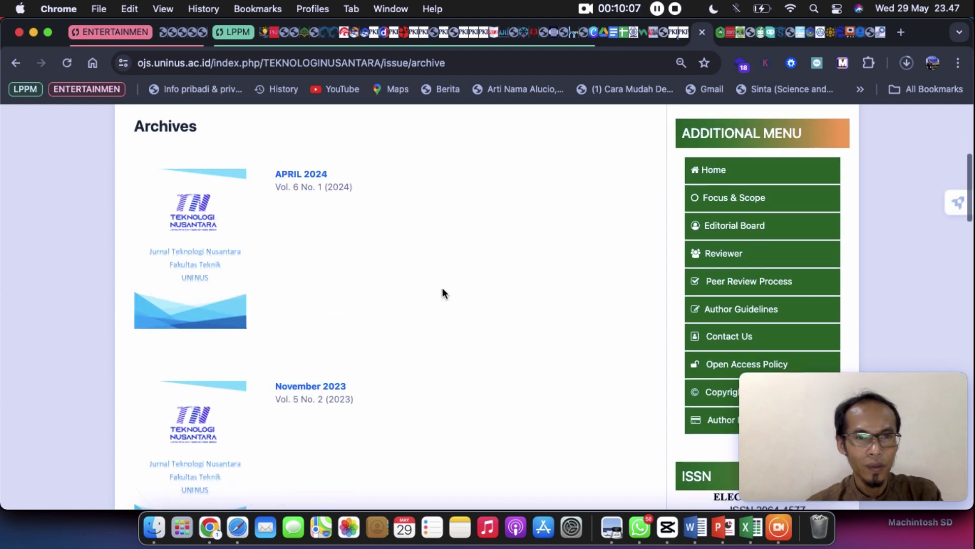
{"action": "scroll", "coordinate": [443, 288], "scroll_direction": "down", "scroll_amount": 18}
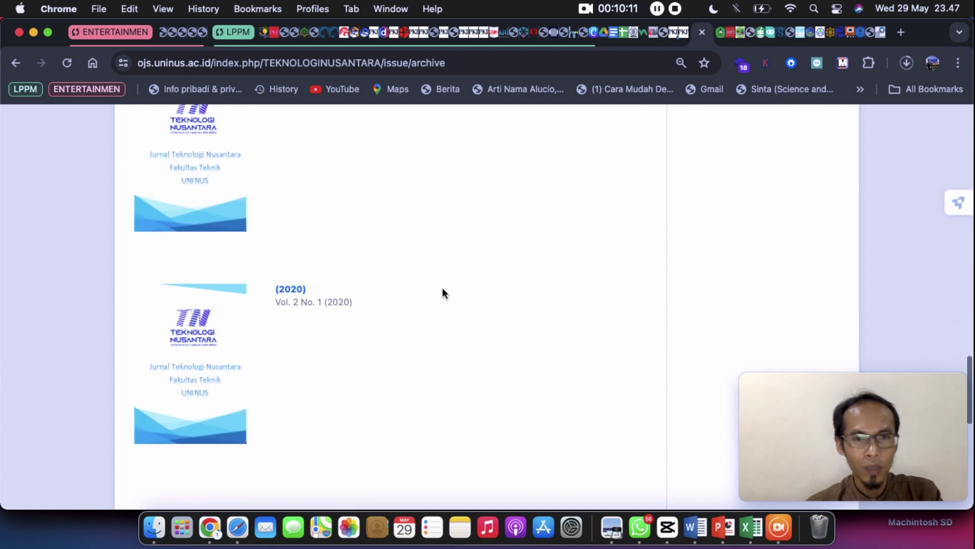
{"action": "scroll", "coordinate": [442, 288], "scroll_direction": "up", "scroll_amount": 20}
{"action": "scroll", "coordinate": [442, 288], "scroll_direction": "up", "scroll_amount": 2}
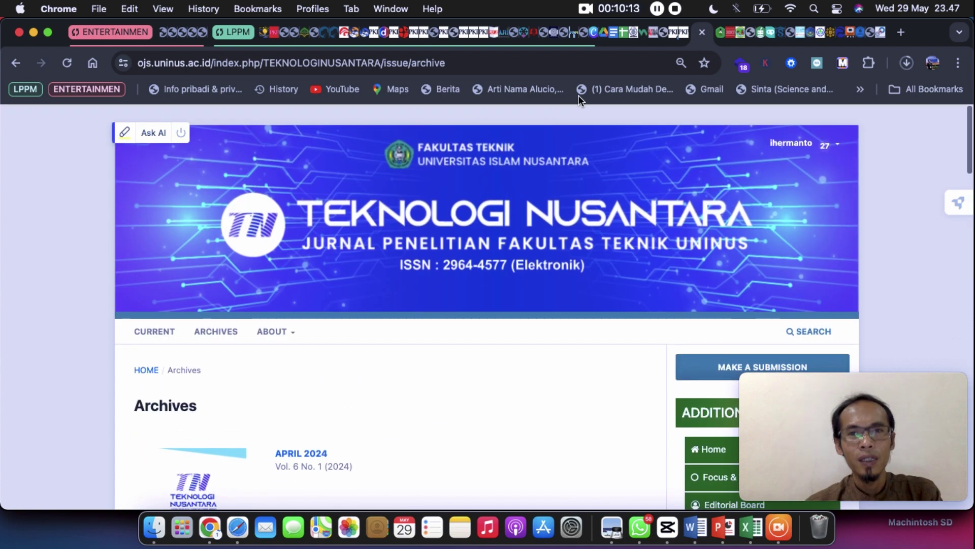
Step: Publish the future issue Vol. 3 No. 1 (2021) in the journal's issue management and view the back issues list
{"action": "left_click", "coordinate": [685, 34]}
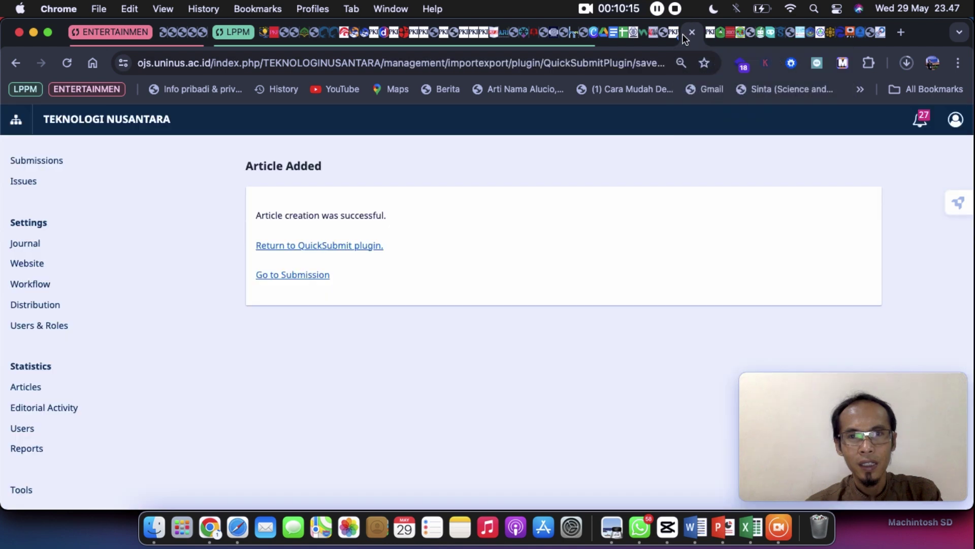
{"action": "left_click", "coordinate": [31, 185]}
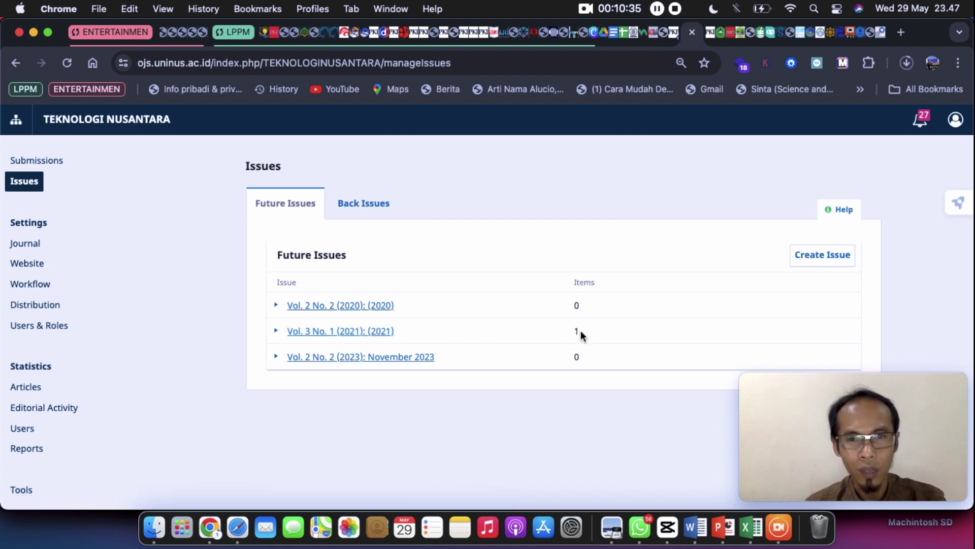
{"action": "left_click", "coordinate": [276, 332]}
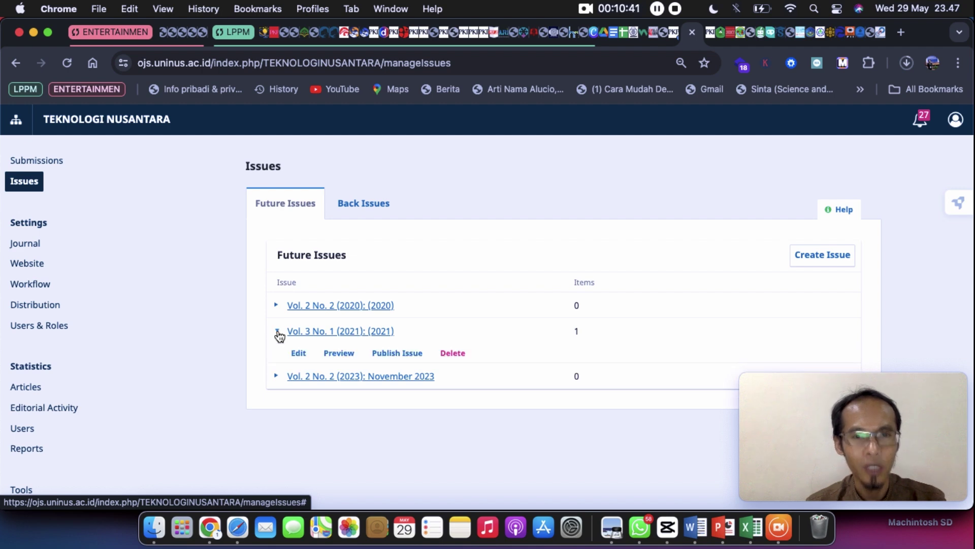
{"action": "left_click", "coordinate": [393, 354]}
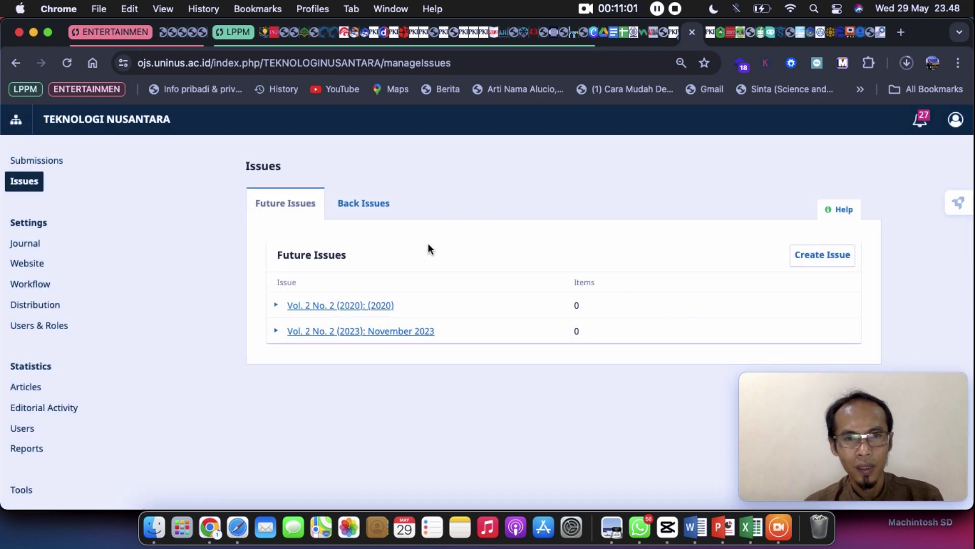
{"action": "left_click", "coordinate": [361, 208]}
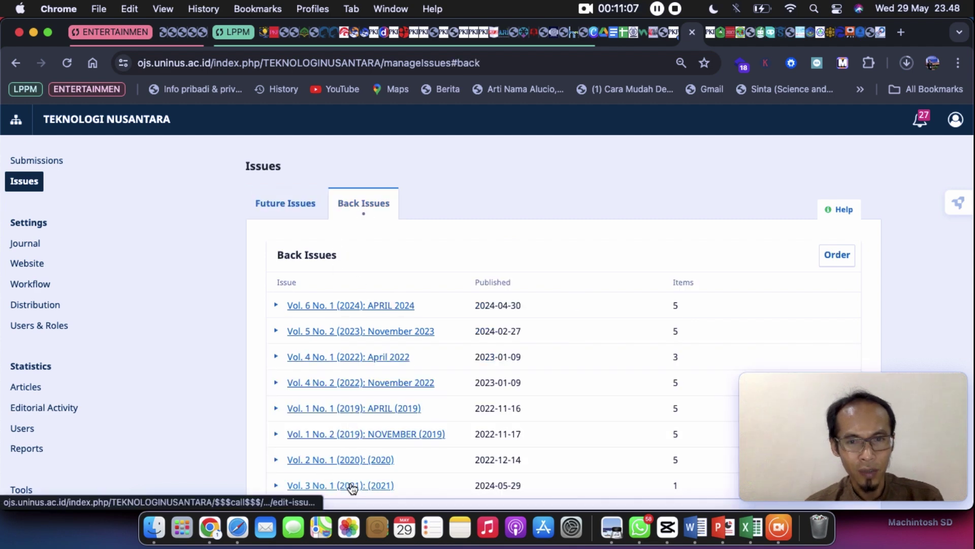
Step: Reload the public archives, open Vol. 3 No. 1 (2021), and examine the issue's details and article listing
{"action": "left_click", "coordinate": [708, 34]}
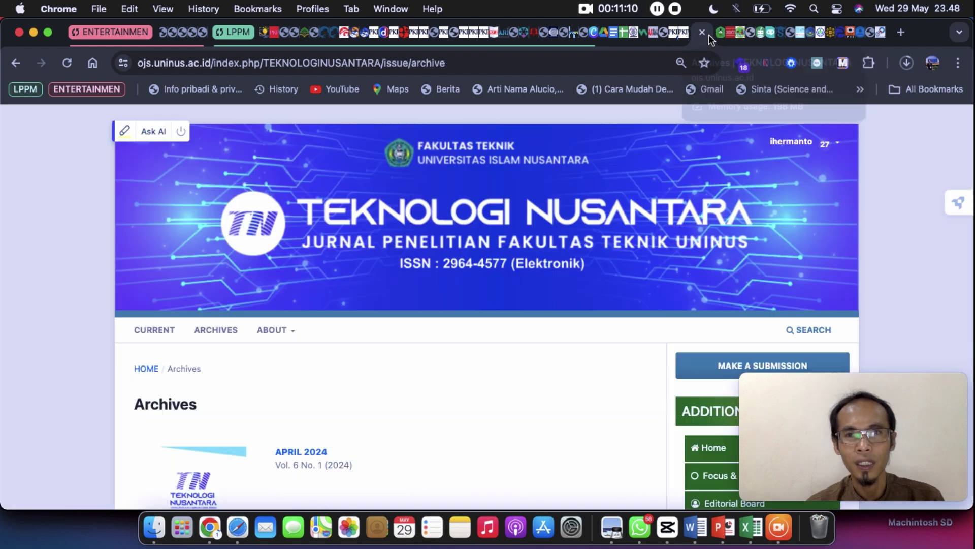
{"action": "left_click", "coordinate": [67, 63]}
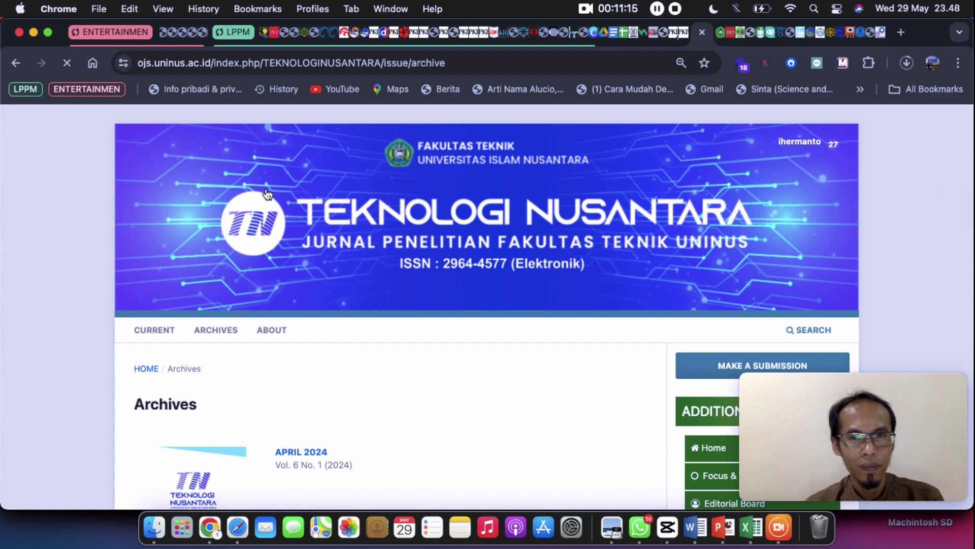
{"action": "scroll", "coordinate": [267, 195], "scroll_direction": "down", "scroll_amount": 8}
{"action": "scroll", "coordinate": [268, 195], "scroll_direction": "down", "scroll_amount": 10}
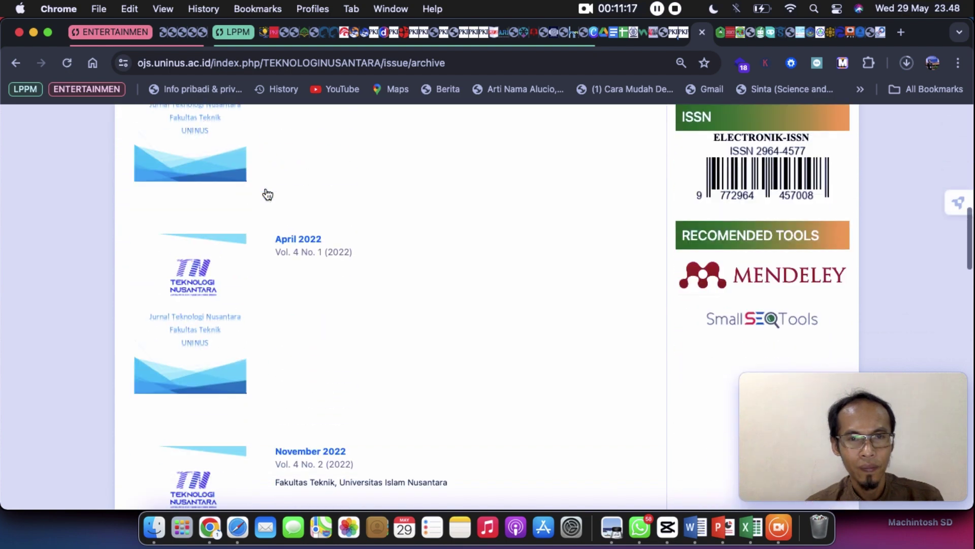
{"action": "scroll", "coordinate": [267, 195], "scroll_direction": "down", "scroll_amount": 10}
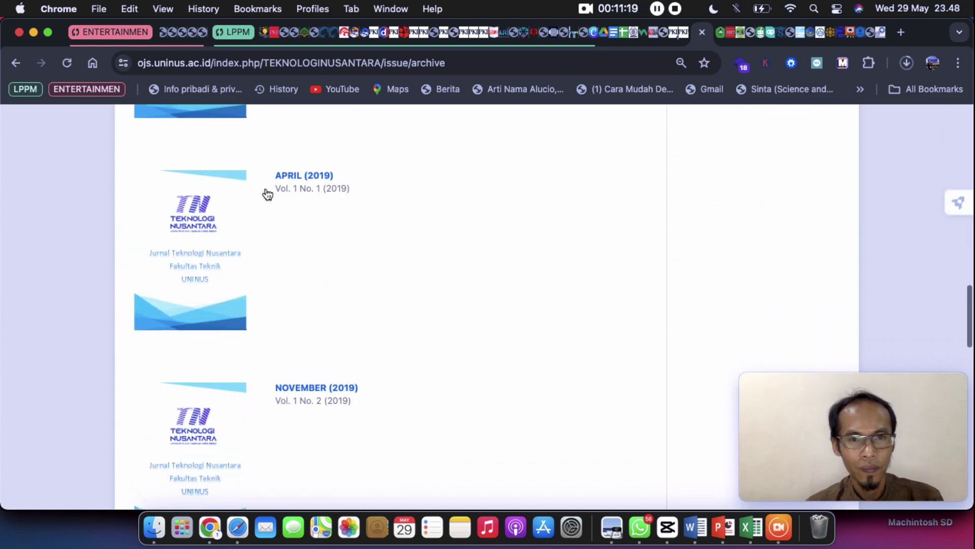
{"action": "scroll", "coordinate": [268, 194], "scroll_direction": "down", "scroll_amount": 2}
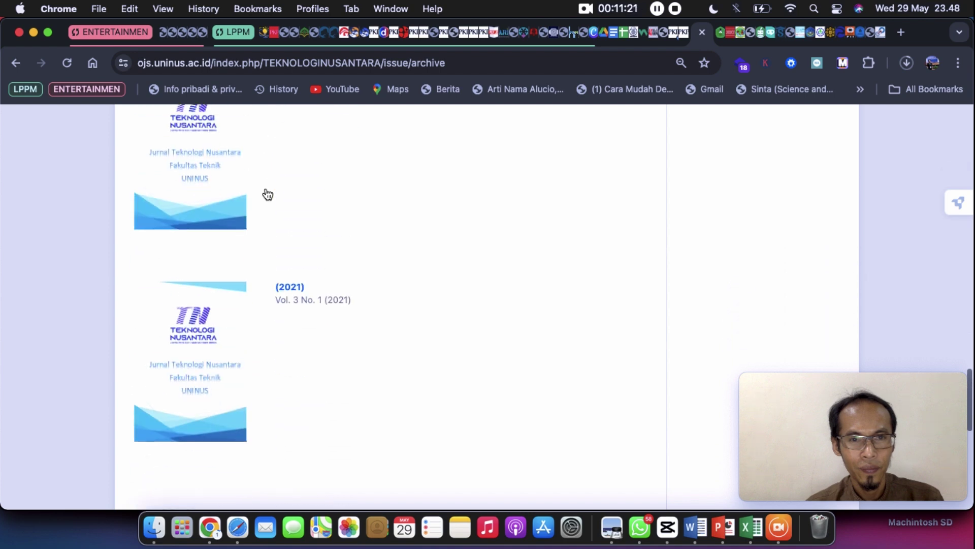
{"action": "left_click", "coordinate": [293, 287]}
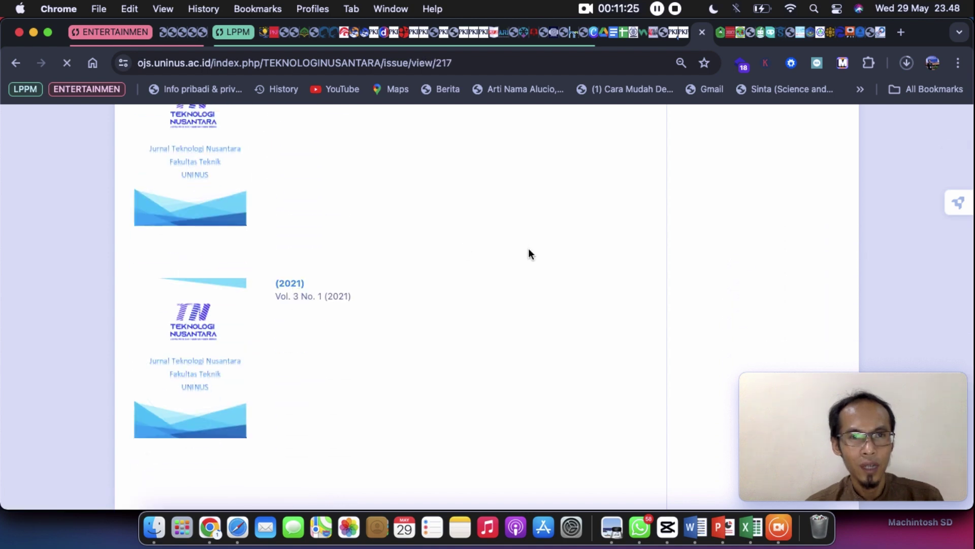
{"action": "scroll", "coordinate": [475, 371], "scroll_direction": "down", "scroll_amount": 7}
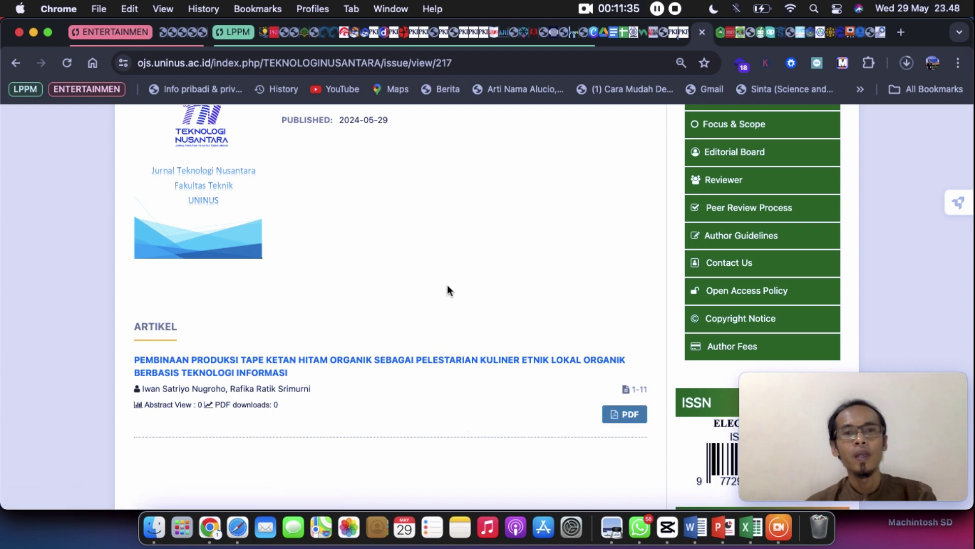
{"action": "scroll", "coordinate": [447, 284], "scroll_direction": "up", "scroll_amount": 3}
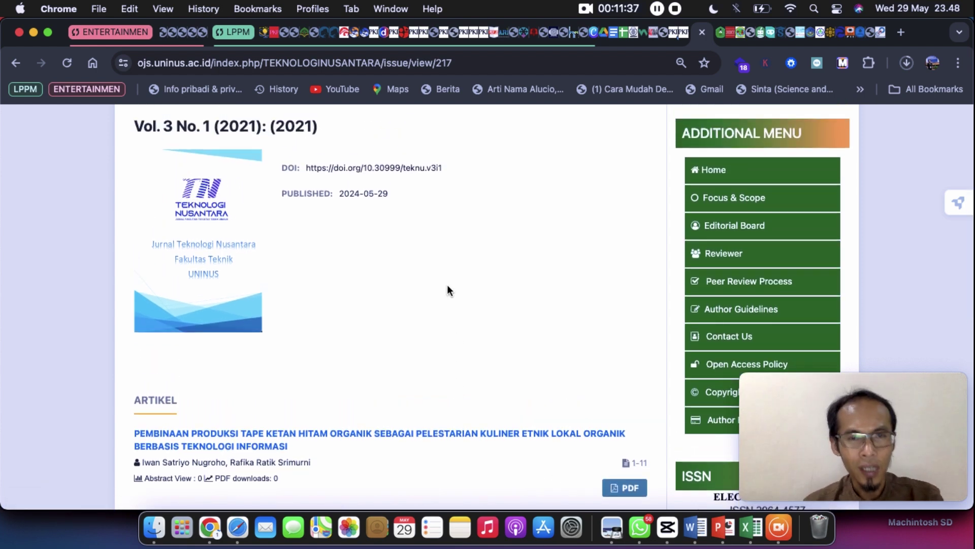